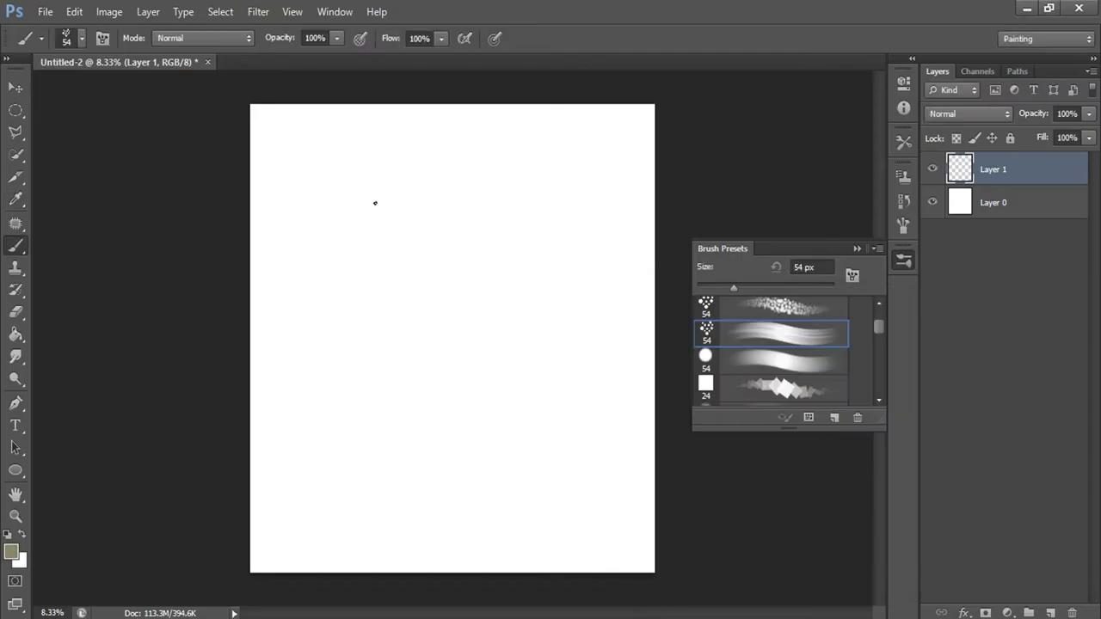
- Letter and underline an 'EAR TUTORIAL' title, then undo those strokes
mouse_move(318, 199)
left_mouse_down()
mouse_move(337, 215)
mouse_move(535, 209)
left_mouse_up()
left_click_drag(541, 178, 554, 206)
left_click_drag(353, 242, 558, 229)
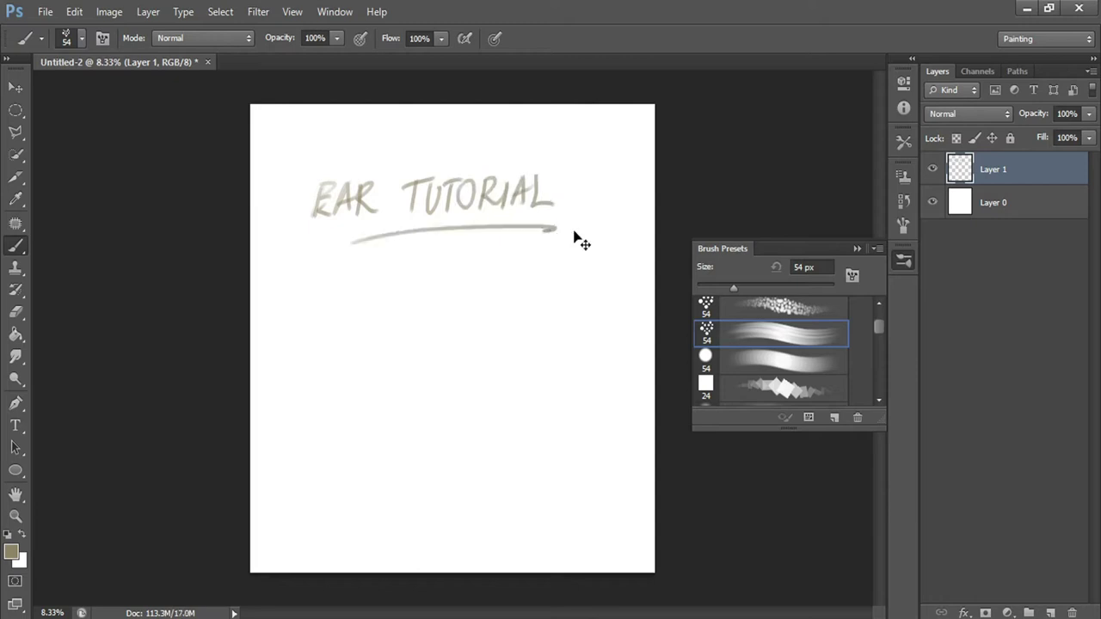
key("ctrl+alt+z")
key("ctrl+alt+z")
key("ctrl+alt+z")
key("ctrl+alt+z")
key("ctrl+alt+z")
key("ctrl+alt+z")
key("ctrl+alt+z")
key("ctrl+alt+z")
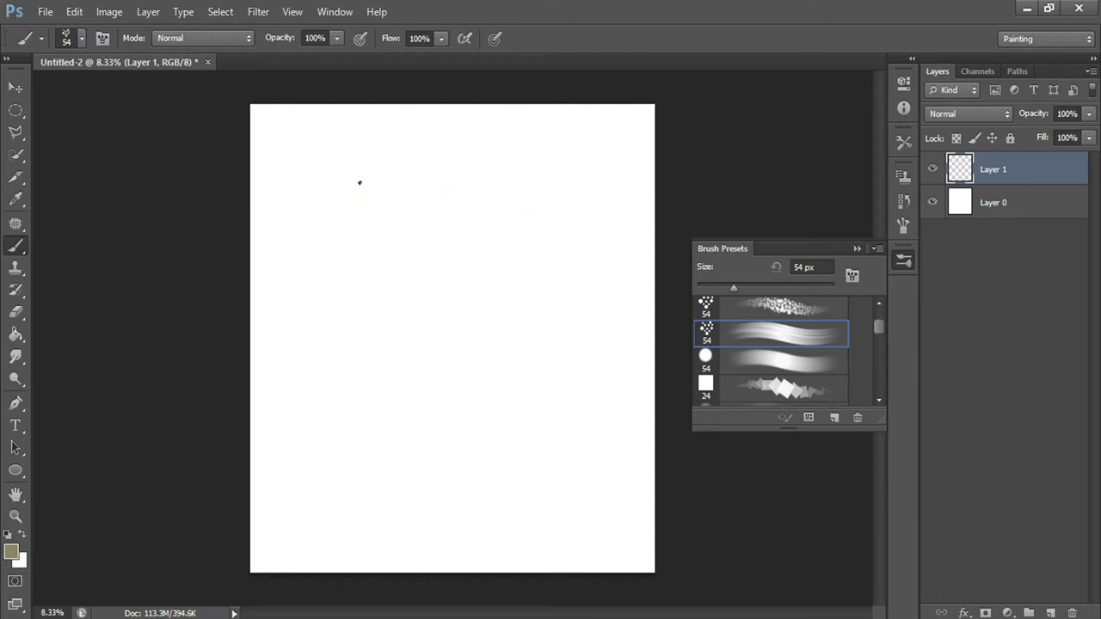
- Rough-sketch the ear's outer oval, inner top curve, left rim and earlobe on Layer 1
left_click_drag(320, 200, 392, 191)
left_click_drag(319, 167, 378, 143)
left_click_drag(350, 270, 387, 292)
mouse_move(334, 168)
left_mouse_down()
mouse_move(377, 178)
mouse_move(352, 248)
left_mouse_up()
left_click_drag(344, 147, 350, 275)
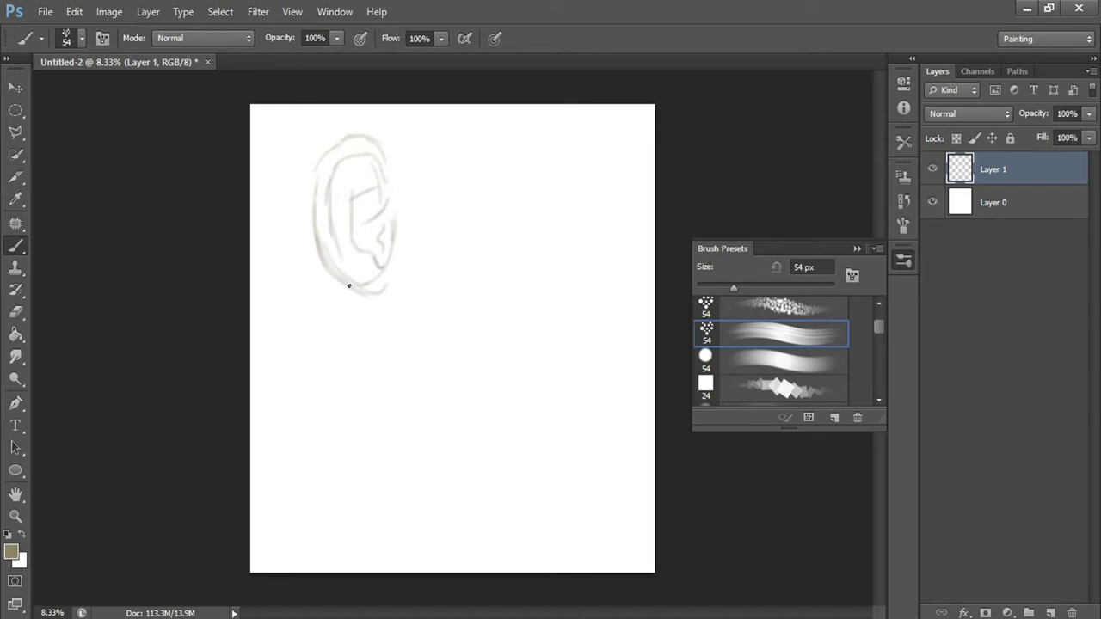
left_click_drag(372, 259, 387, 298)
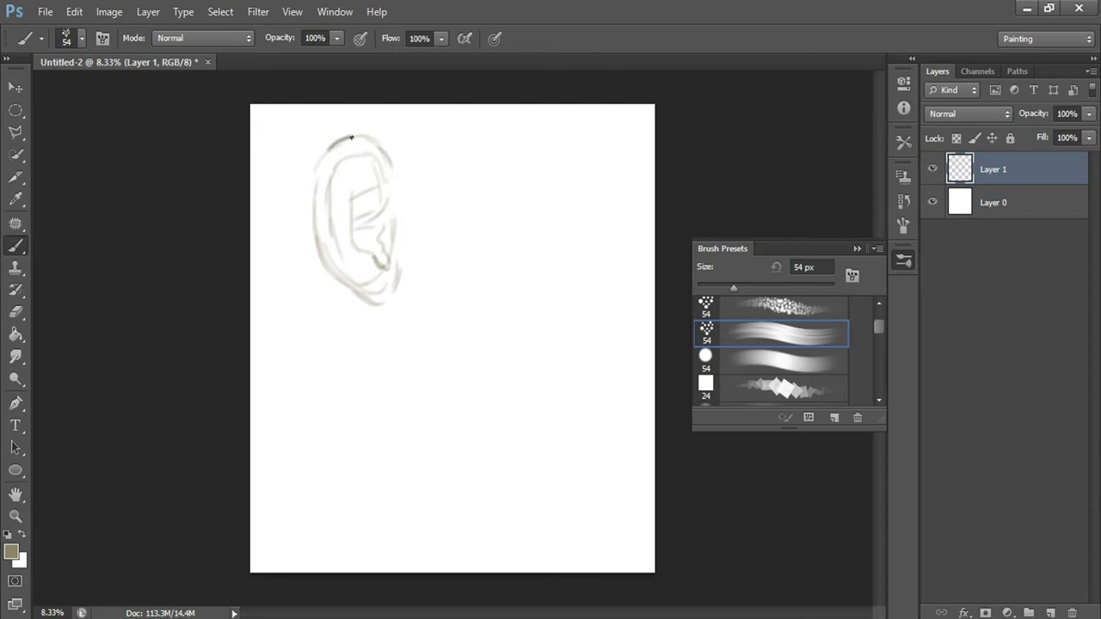
- On a new Layer 2, trace a darker outline along the top rim and down to the lobe
left_click(1050, 613)
left_click_drag(335, 146, 394, 162)
left_click_drag(318, 189, 325, 267)
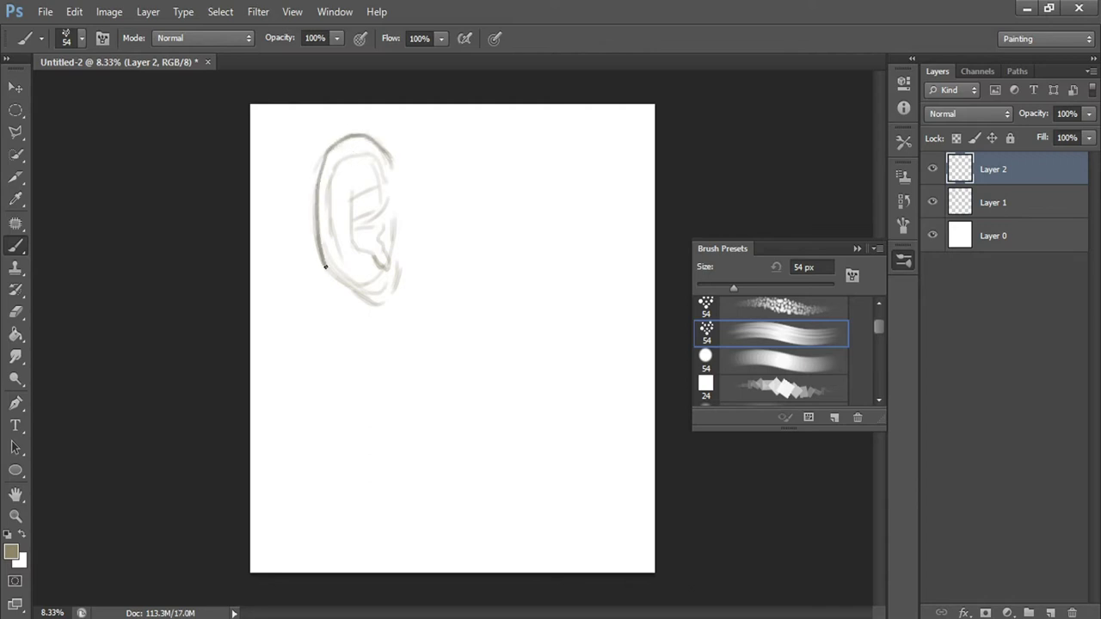
left_click_drag(315, 218, 346, 292)
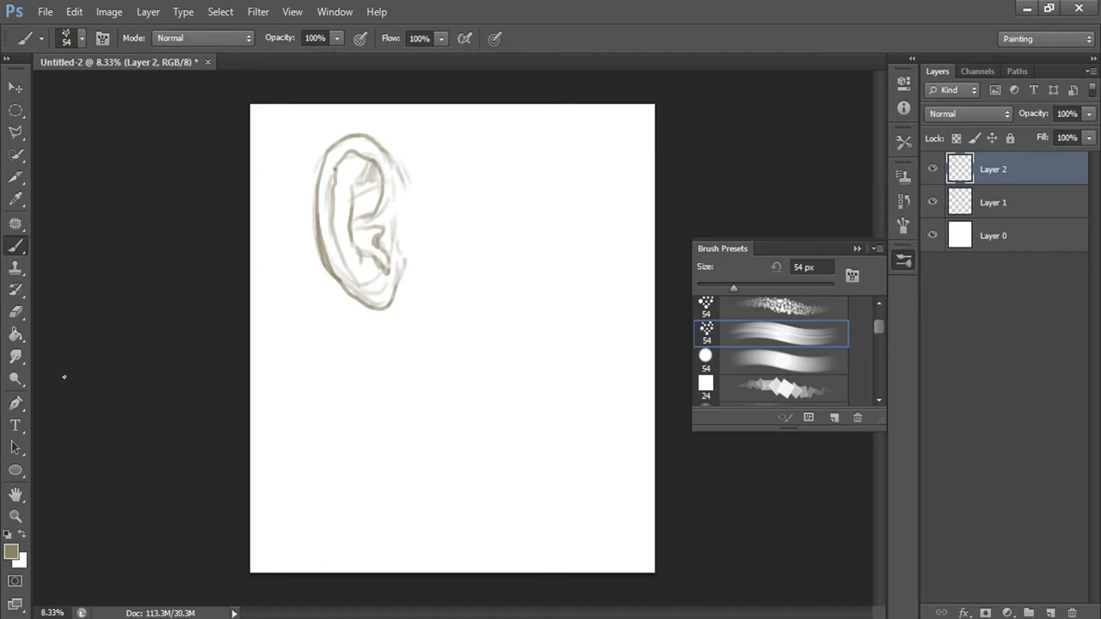
- Hide the rough sketch on Layer 1
left_click(15, 311)
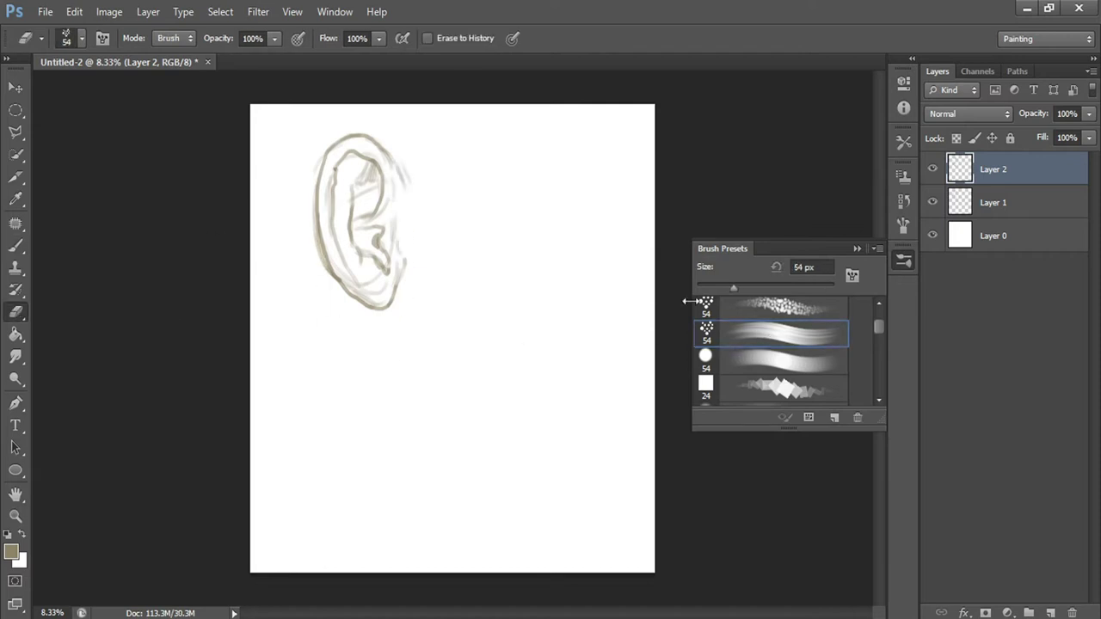
left_click(933, 204)
left_click(16, 245)
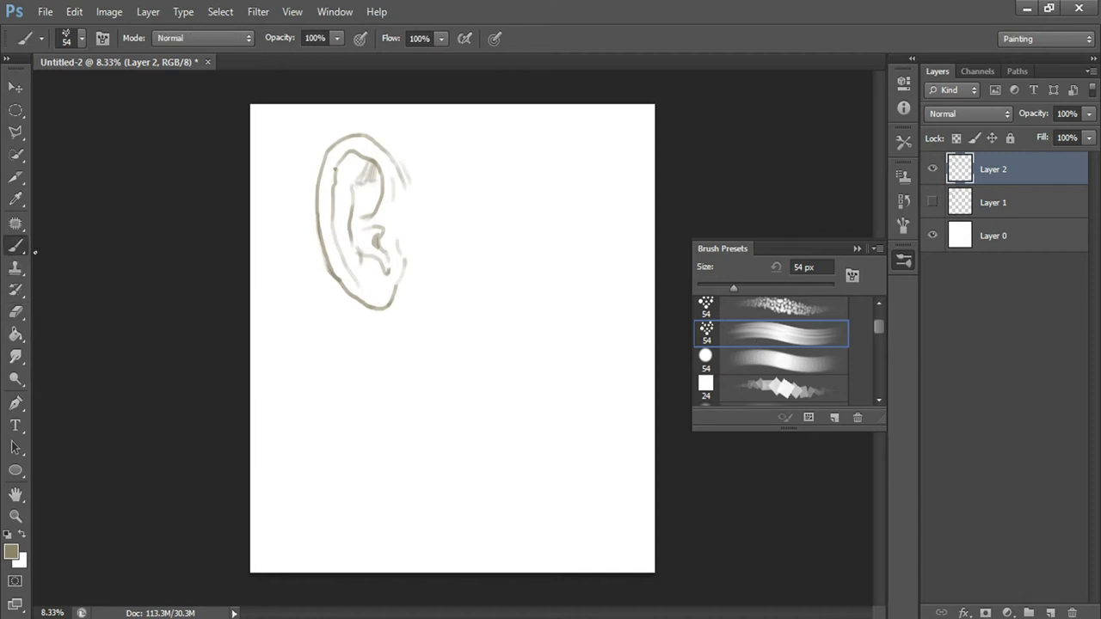
- Duplicate the ear outline with Ctrl+J and move the copy to the right of the original
left_click(15, 110)
left_click_drag(281, 129, 422, 320)
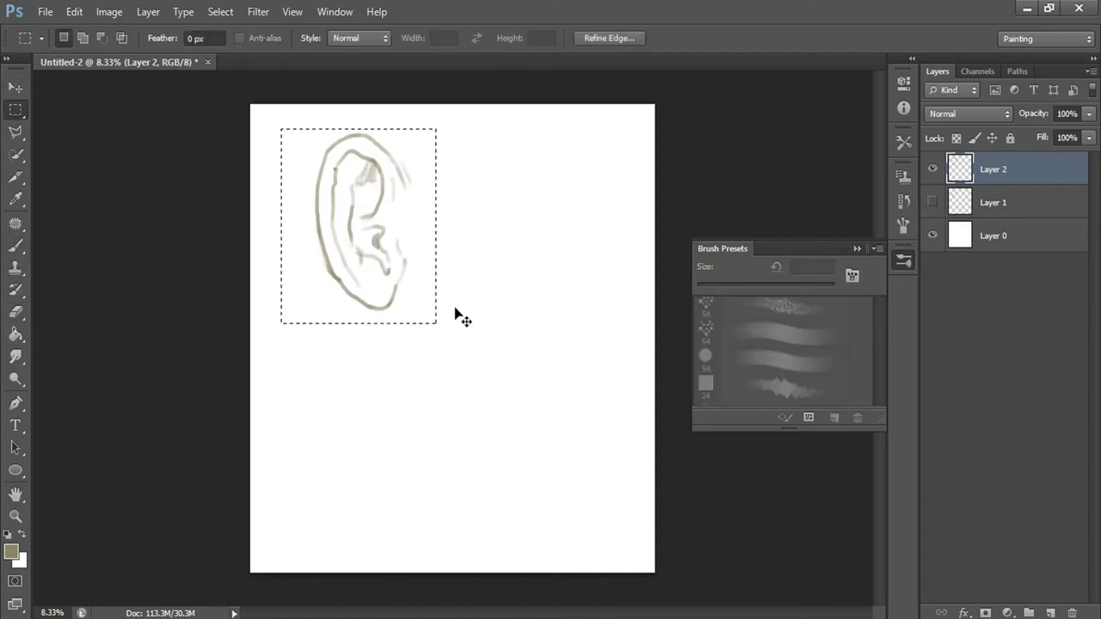
key("ctrl+j")
left_click(15, 87)
left_click_drag(357, 239, 499, 238)
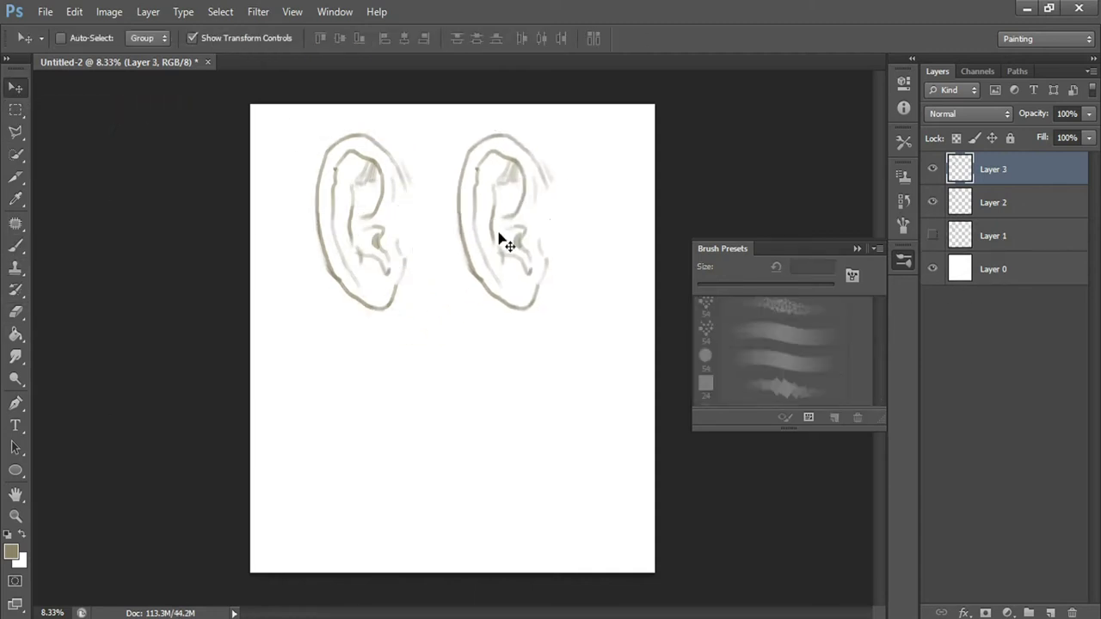
left_click(361, 228, "ctrl")
- Zoom in on both ears and set the foreground colour to a light greyish tan
left_click(15, 245)
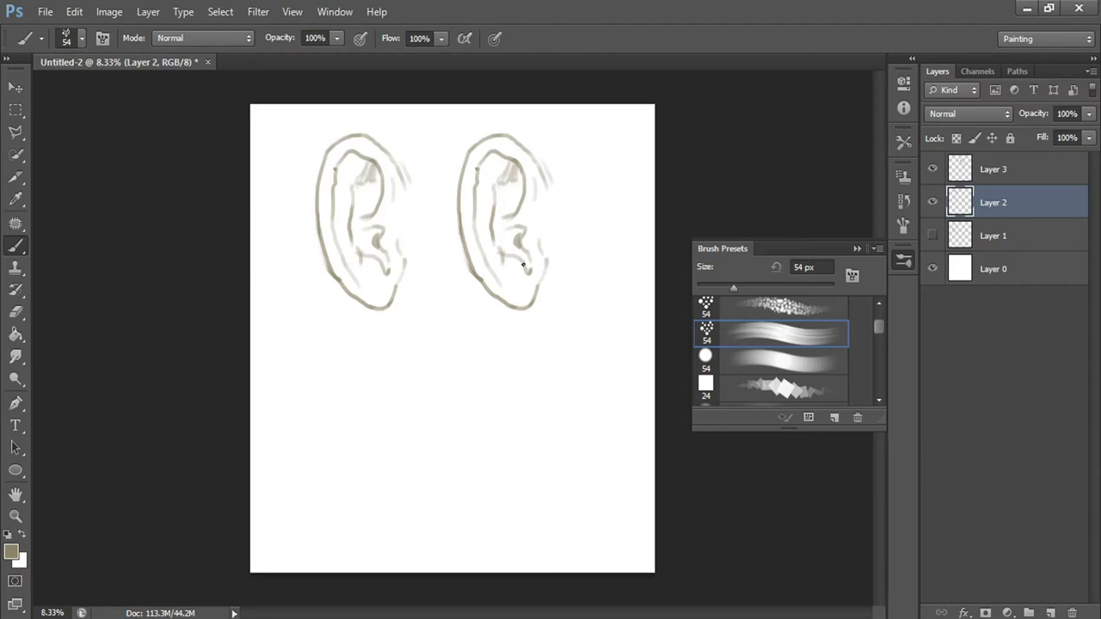
key("ctrl+plus")
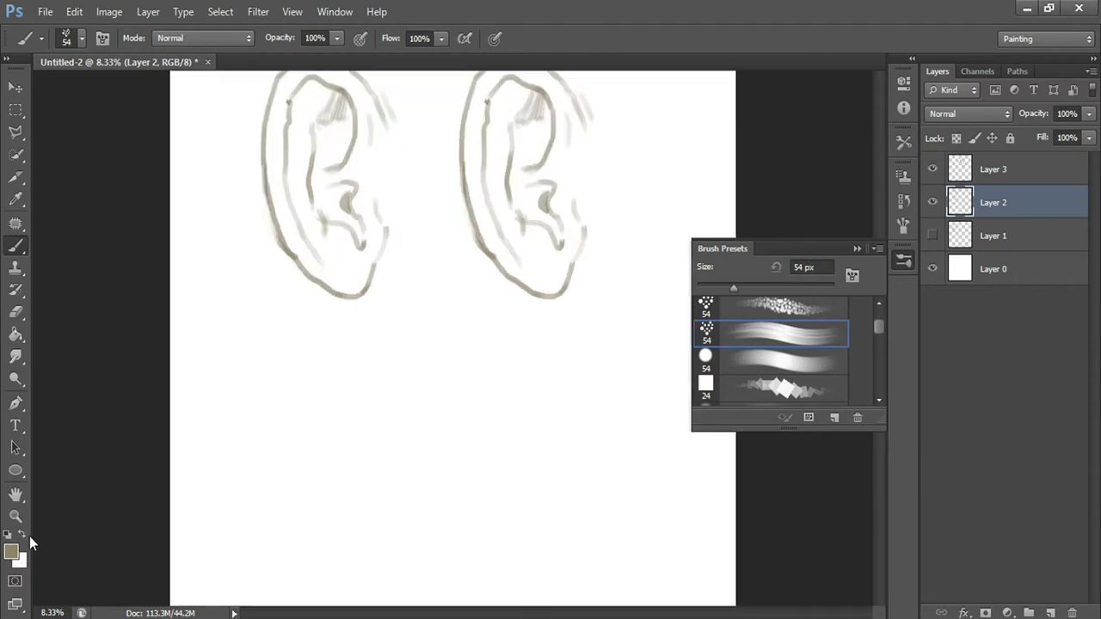
key("ctrl+plus")
left_click(12, 550)
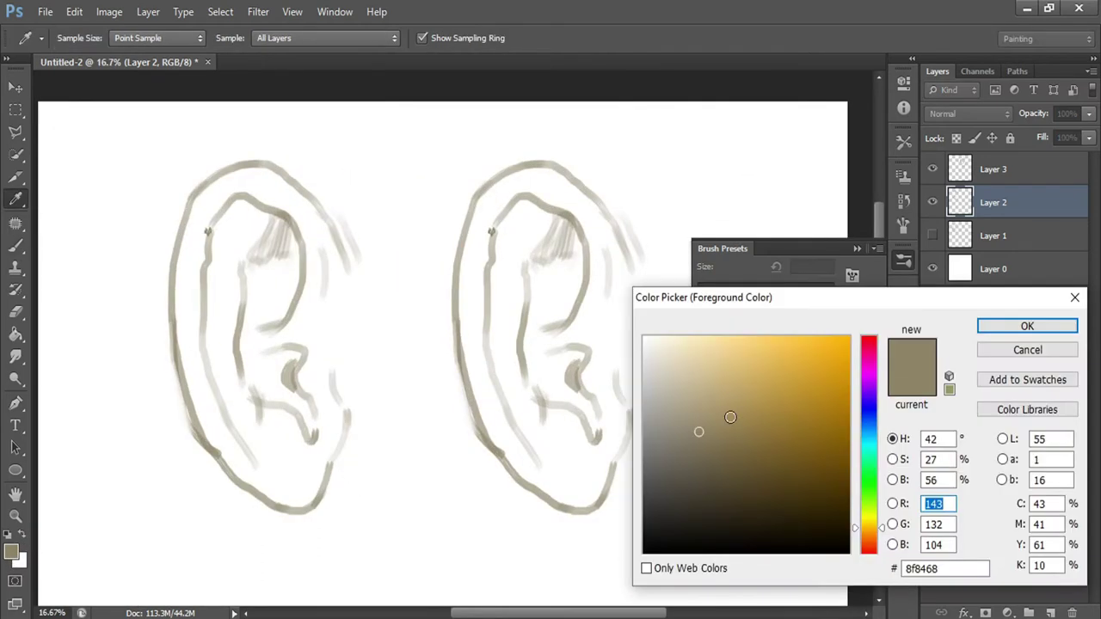
left_click_drag(695, 430, 715, 372)
left_click(685, 382)
key("Return")
- Try a tan stroke and a Photo Filter adjustment layer on the left ear, undoing both
key("b")
mouse_move(233, 184)
left_mouse_down()
mouse_move(203, 189)
mouse_move(185, 241)
left_mouse_up()
key("ctrl+alt+z")
key("ctrl+alt+z")
key("ctrl+alt+z")
key("ctrl+alt+z")
key("ctrl+alt+z")
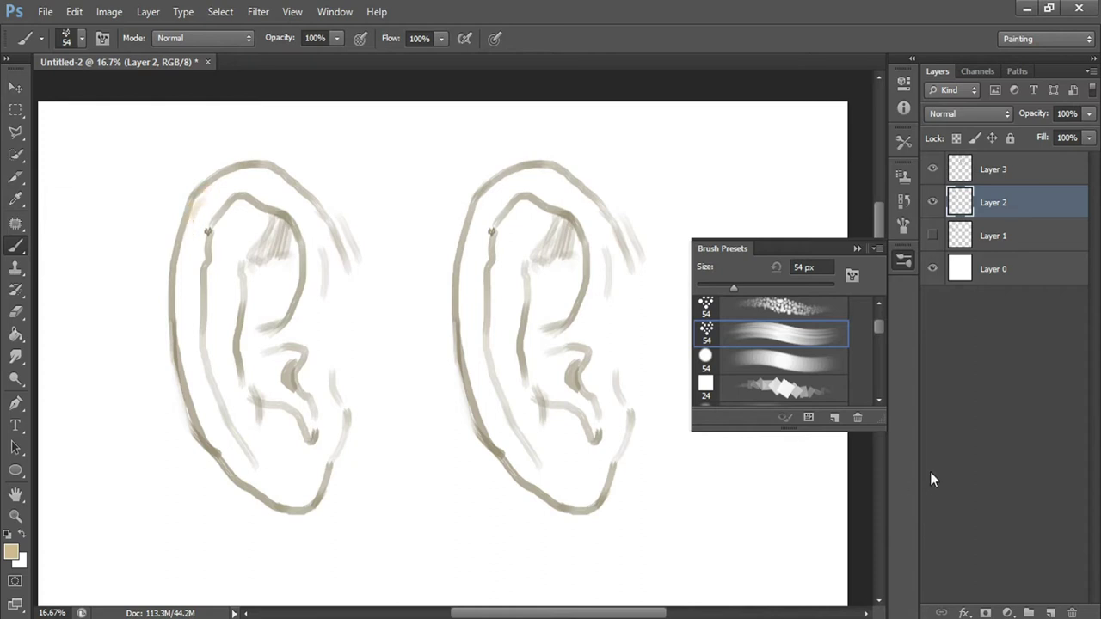
left_click(1007, 613)
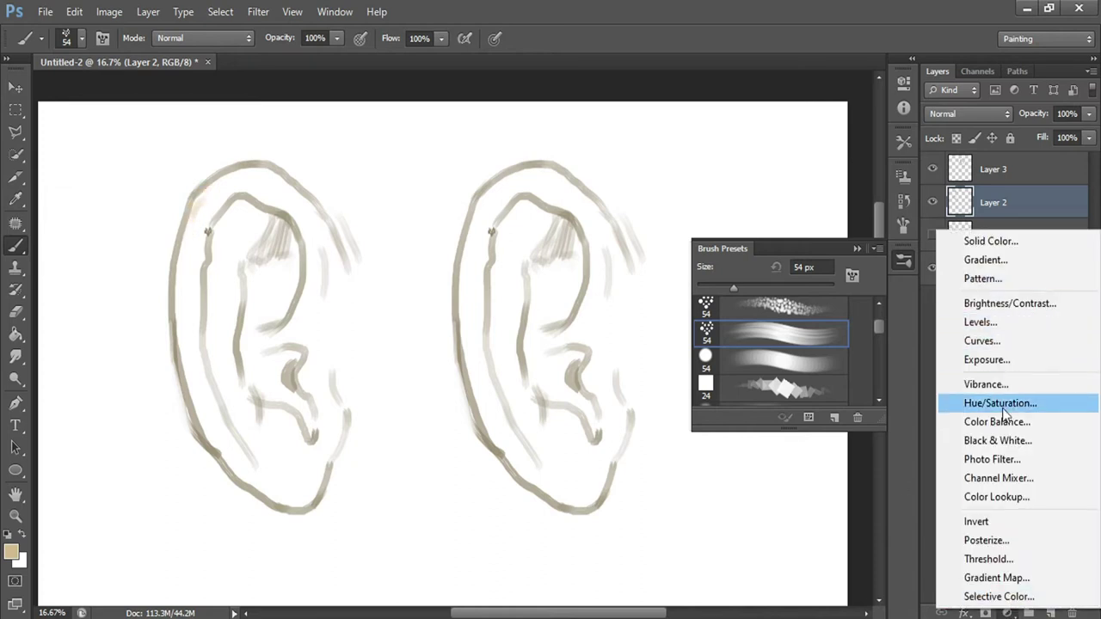
left_click(1016, 461)
key("ctrl+z")
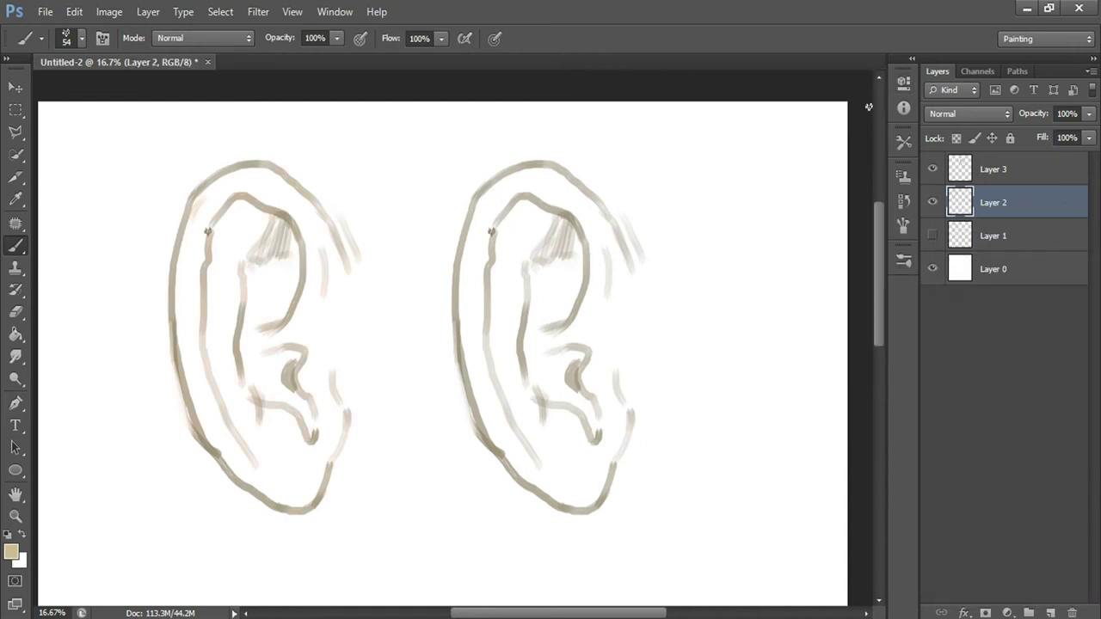
- Set the outline layer to Multiply and paint a tan stroke on the left ear's upper rim
left_click(998, 114)
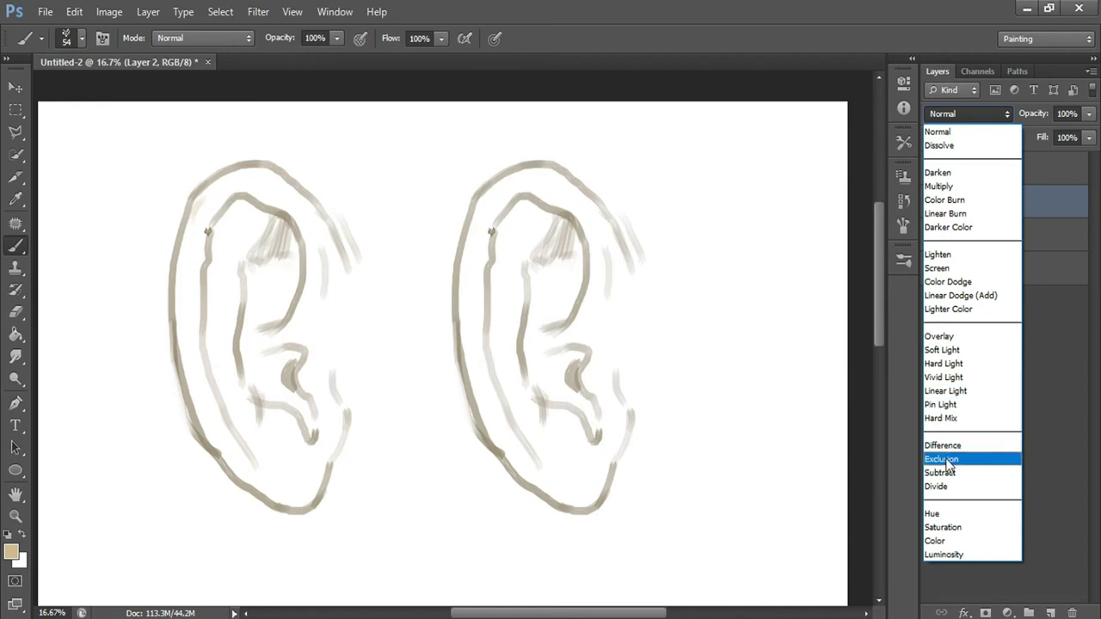
left_click(939, 186)
left_click_drag(284, 197, 308, 262)
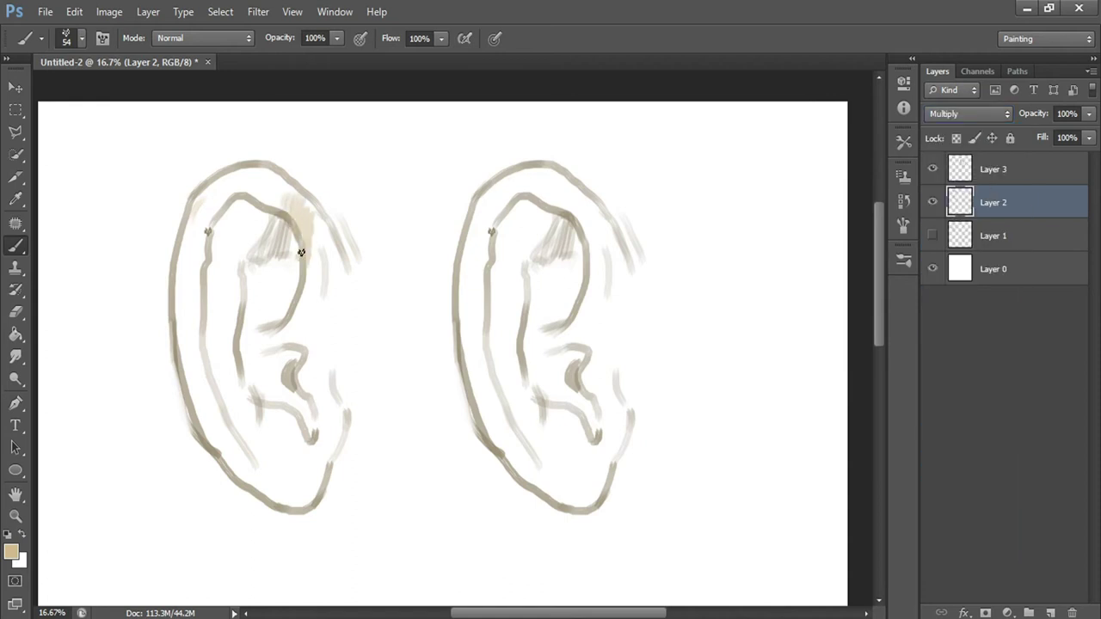
left_click(998, 185)
key("ctrl+z")
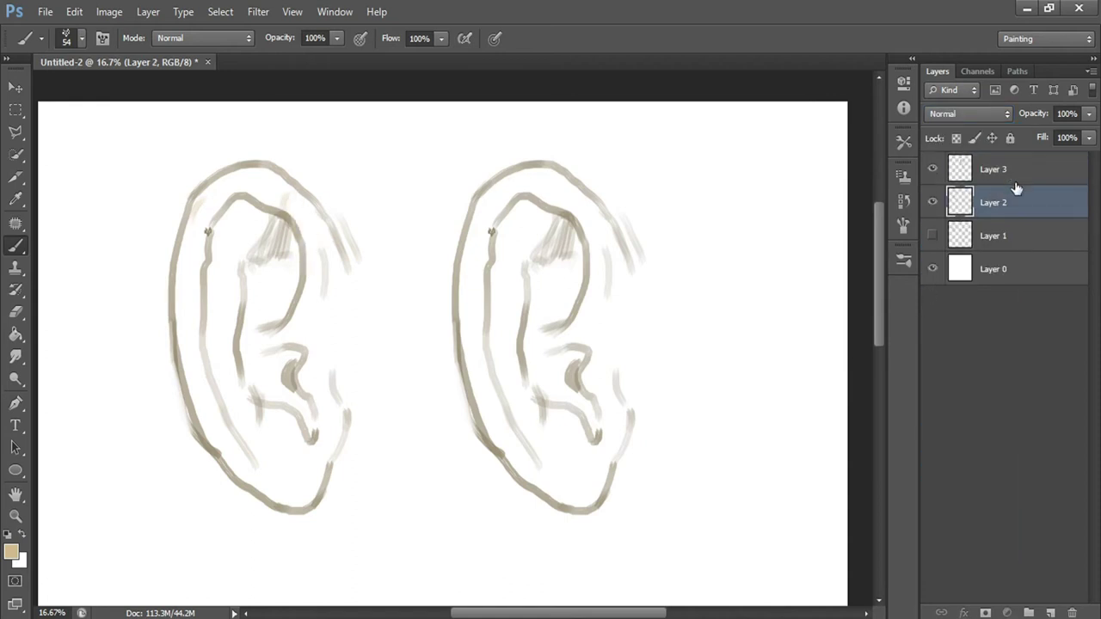
key("alt+bracketright")
left_click_drag(311, 224, 312, 249)
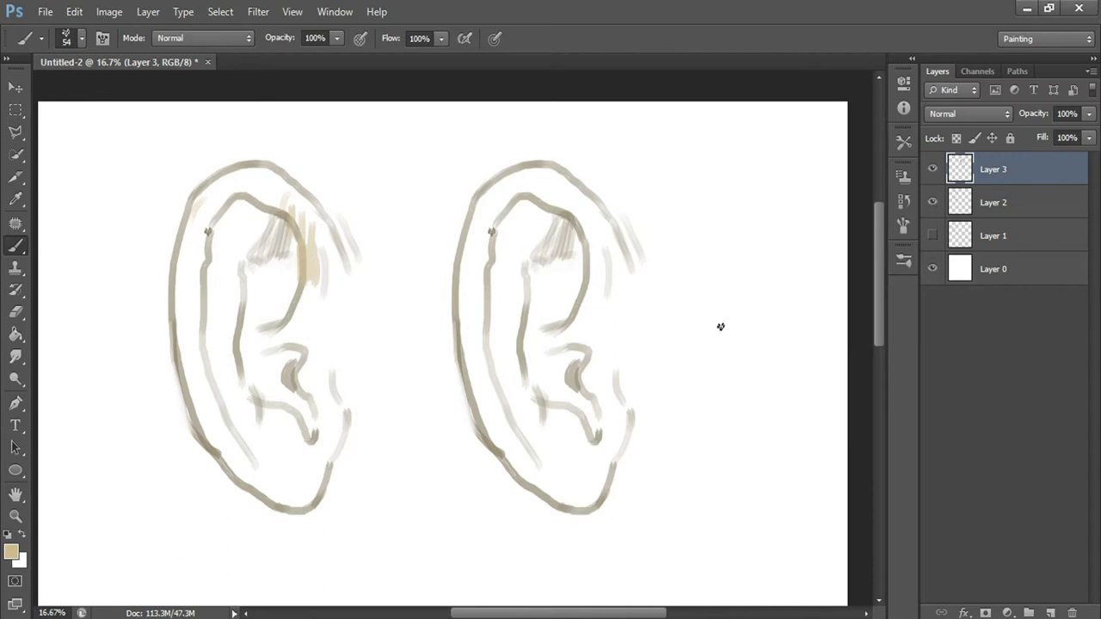
- Choose a pale, slightly warm beige as the foreground colour
key("i")
left_click(869, 524)
left_click_drag(711, 347, 699, 364)
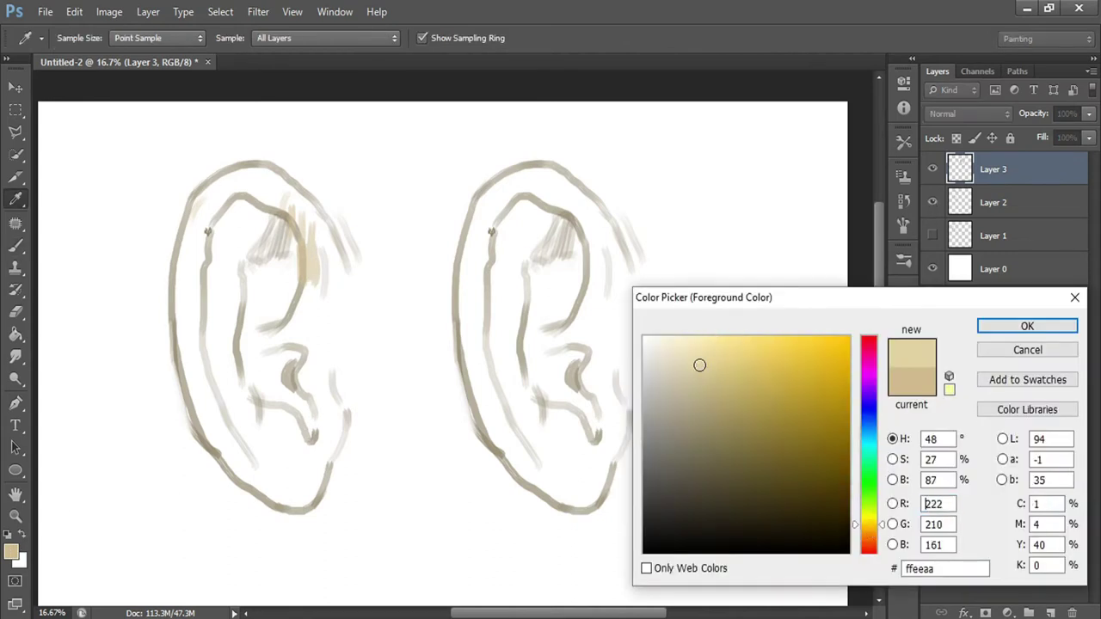
left_click(868, 542)
key("Return")
- Paint beige along the left ear's upper rim on Layer 2
key("b")
mouse_move(236, 229)
left_mouse_down()
mouse_move(197, 233)
mouse_move(247, 198)
mouse_move(233, 359)
left_mouse_up()
key("ctrl+z")
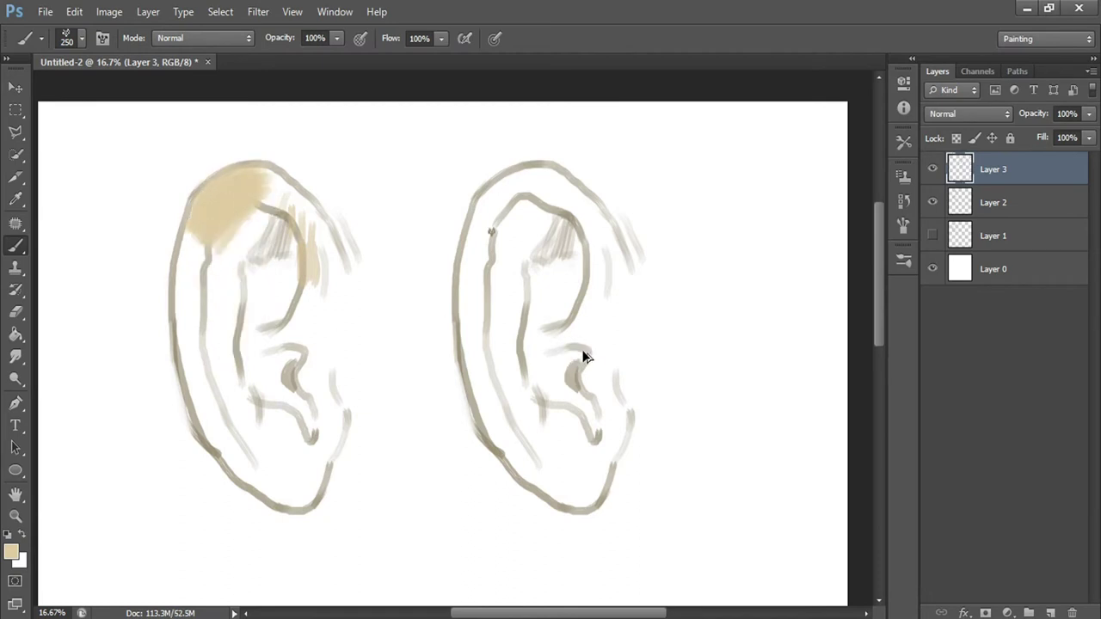
key("ctrl+alt+z")
key("ctrl+alt+z")
key("alt+bracketleft")
mouse_move(202, 219)
left_mouse_down()
mouse_move(221, 192)
mouse_move(283, 216)
mouse_move(221, 216)
mouse_move(214, 201)
mouse_move(198, 413)
left_mouse_up()
- With a 250 px brush, paint beige down the ear toward the lobe
key("bracketright")
left_click(903, 259)
key("bracketleft")
mouse_move(209, 330)
left_mouse_down()
mouse_move(253, 460)
mouse_move(298, 484)
left_mouse_up()
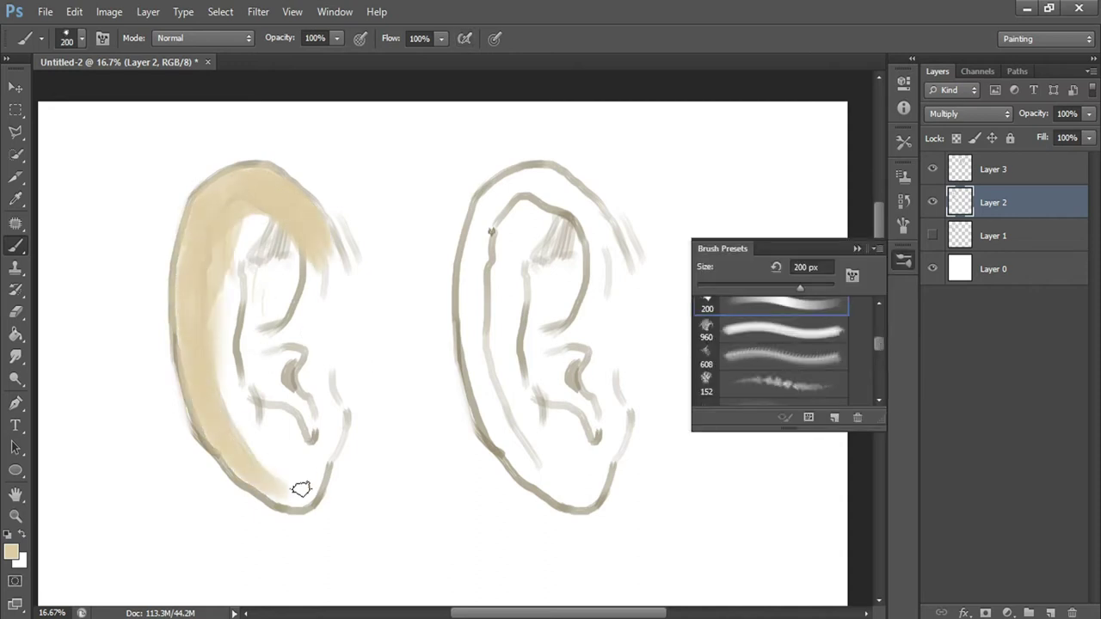
- Pick a light peach and paint it over the left side and lower part of the ear
left_click(10, 552)
left_click(869, 538)
left_click(693, 338)
key("Return")
mouse_move(216, 369)
left_mouse_down()
mouse_move(209, 310)
mouse_move(214, 418)
mouse_move(293, 484)
mouse_move(241, 290)
mouse_move(327, 283)
mouse_move(320, 314)
left_mouse_up()
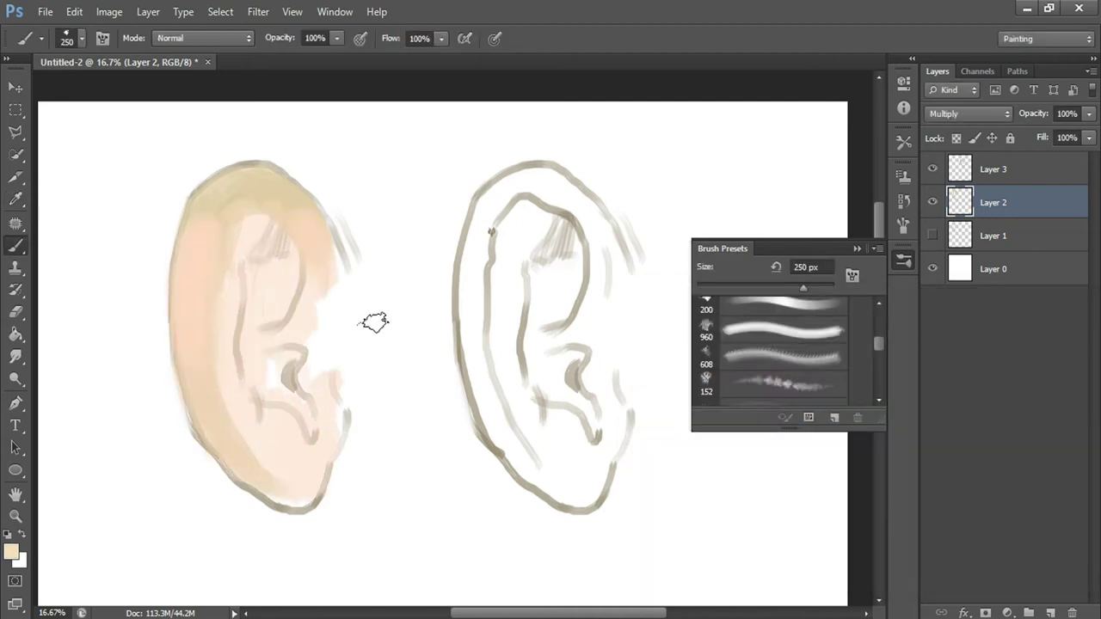
left_click_drag(334, 353, 258, 460)
left_click(760, 368)
- Choose a reddish brown and shrink the brush
key("i")
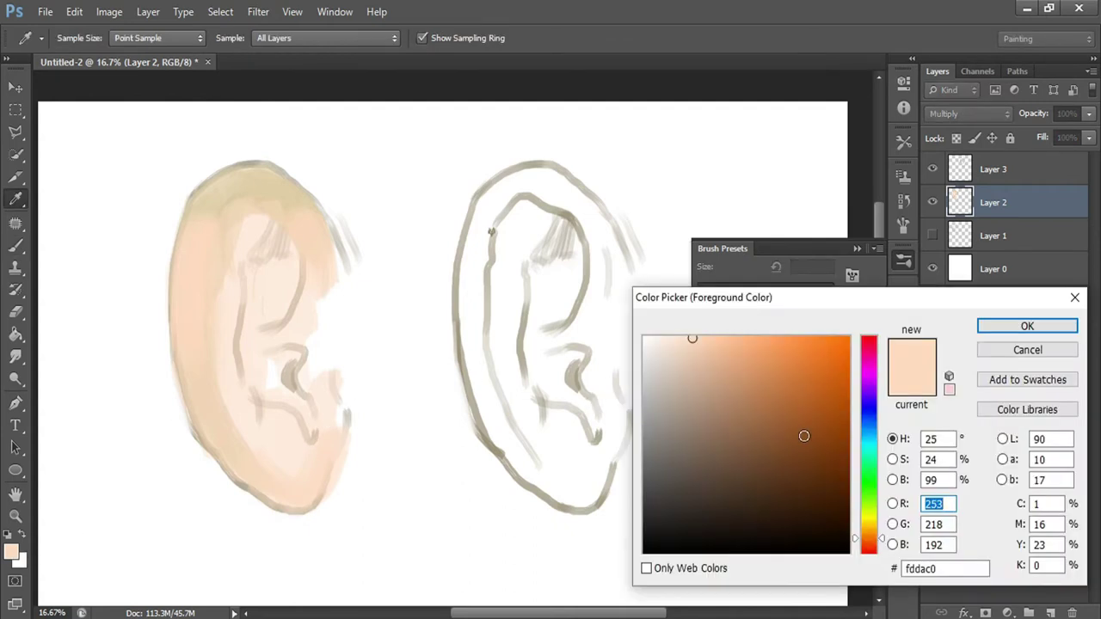
left_click(869, 542)
left_click(769, 410)
key("Return")
key("b")
key("bracketleft")
- Paint reddish brown across the ear's top, inner rim and upper rim with a 90-150 px brush
key("bracketleft")
mouse_move(255, 208)
left_mouse_down()
mouse_move(263, 224)
mouse_move(220, 217)
mouse_move(204, 263)
left_mouse_up()
key("bracketleft")
key("bracketleft")
key("bracketleft")
left_click_drag(209, 221, 208, 392)
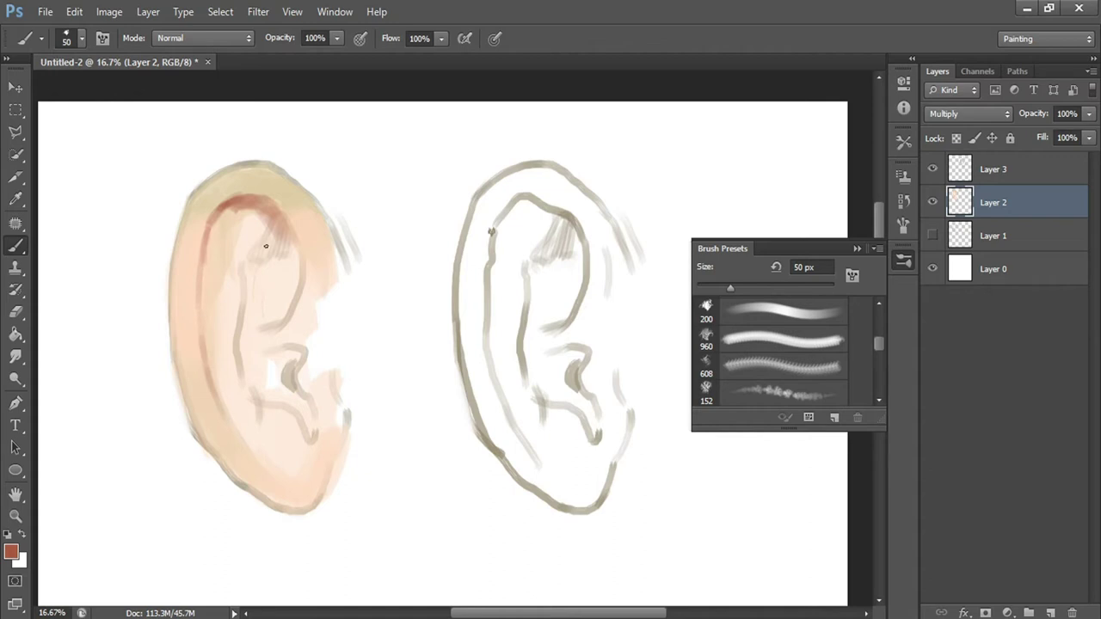
key("bracketright")
key("bracketright")
key("bracketright")
mouse_move(230, 217)
left_mouse_down()
mouse_move(289, 236)
mouse_move(275, 270)
mouse_move(246, 221)
mouse_move(284, 230)
mouse_move(216, 241)
mouse_move(259, 228)
mouse_move(243, 285)
left_mouse_up()
key("comma")
key("bracketleft")
key("bracketleft")
key("bracketleft")
key("bracketleft")
key("bracketleft")
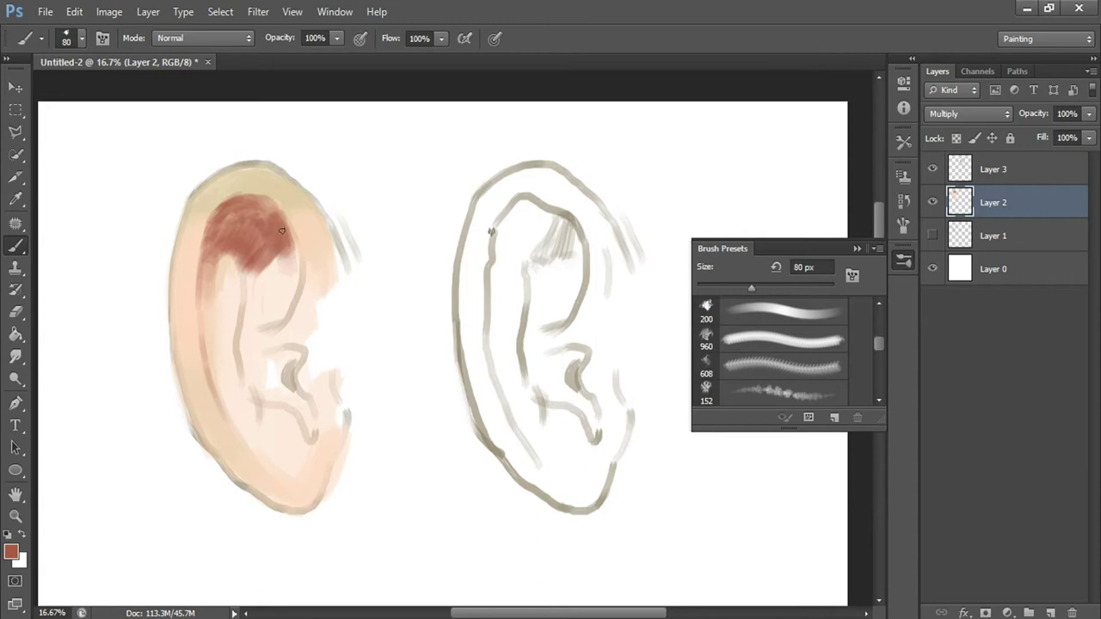
left_click_drag(293, 231, 294, 271)
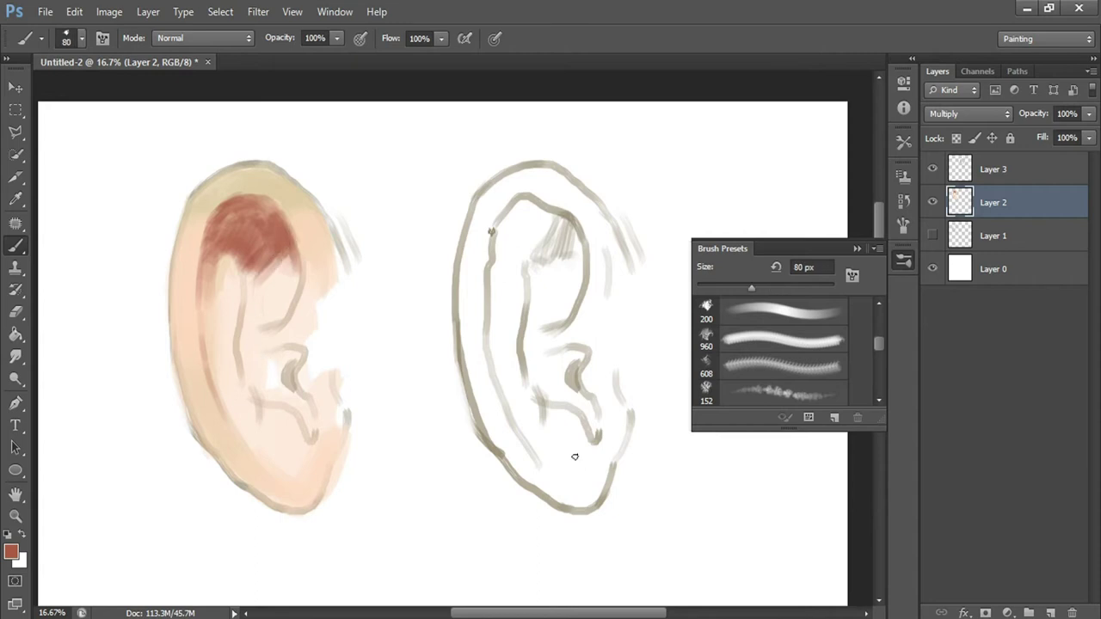
- Select a dark brown for shading in the colour chooser
left_click(11, 551)
left_click(869, 533)
left_click(731, 484)
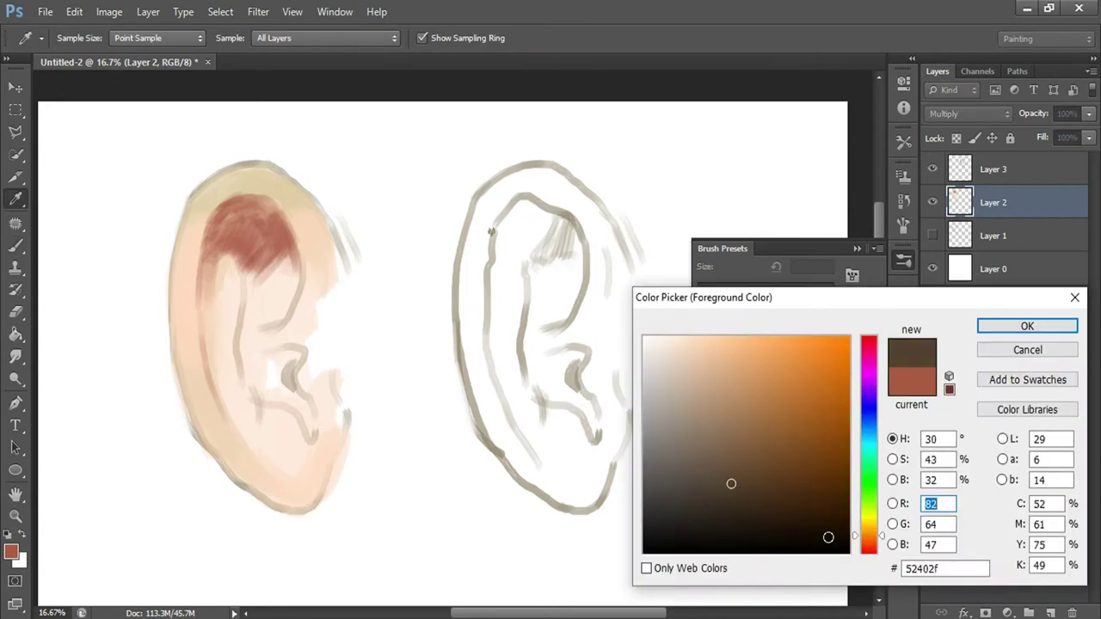
- Paint dark brown shadows in the inner fold, down the rim, and across the concha and lobe
key("Return")
key("b")
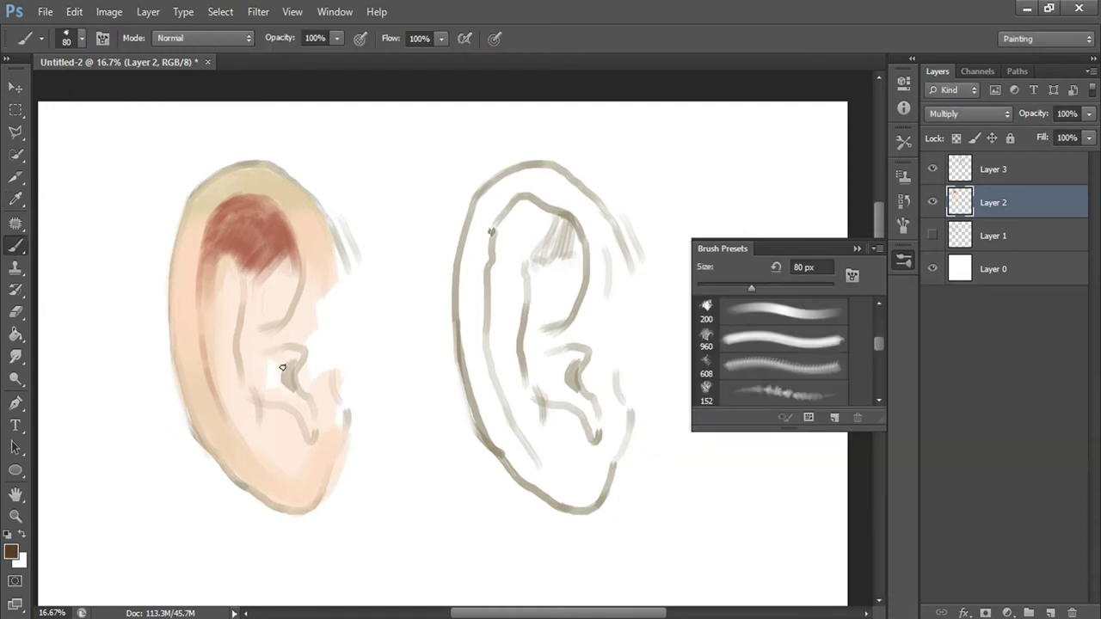
mouse_move(294, 295)
left_mouse_down()
mouse_move(241, 332)
mouse_move(293, 303)
left_mouse_up()
mouse_move(242, 332)
left_mouse_down()
mouse_move(245, 374)
mouse_move(291, 382)
mouse_move(288, 356)
mouse_move(275, 396)
mouse_move(236, 411)
left_mouse_up()
key("bracketright")
key("bracketright")
key("bracketright")
key("bracketleft")
mouse_move(237, 469)
left_mouse_down()
mouse_move(295, 504)
mouse_move(336, 481)
left_mouse_up()
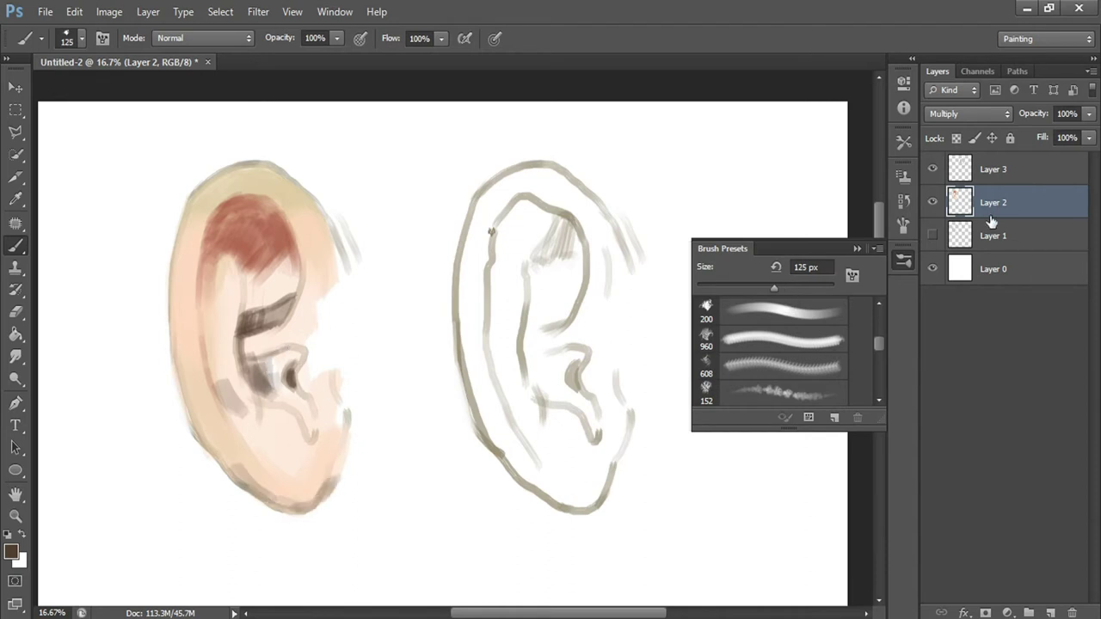
- Set Layer 2's blend mode to Normal and choose the 40 px brush preset
left_click(970, 113)
left_click(978, 138)
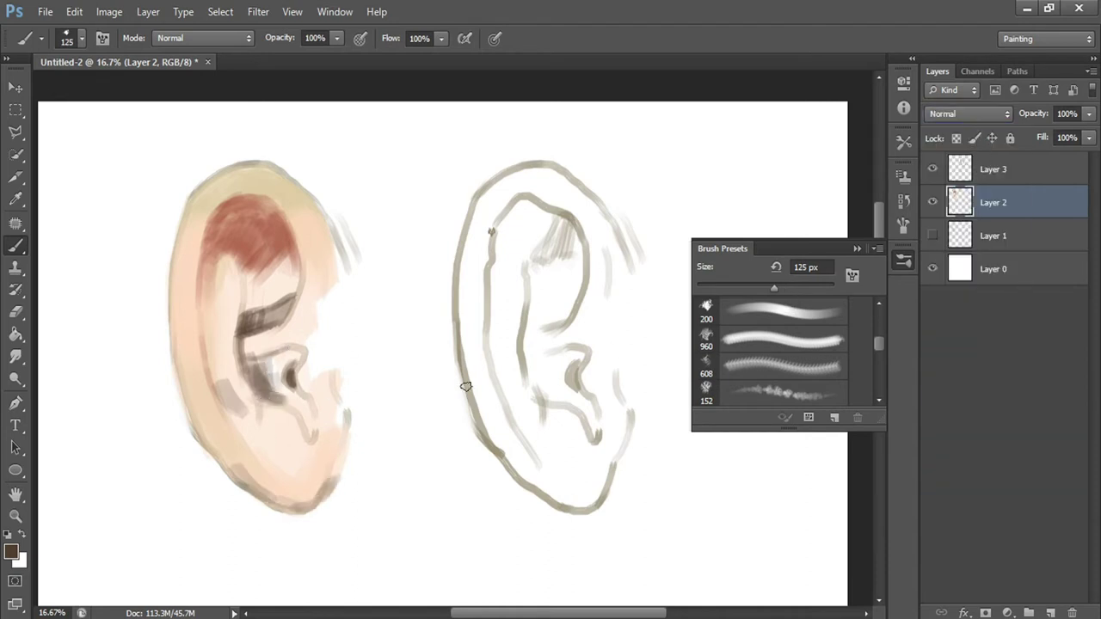
left_click_drag(878, 342, 880, 347)
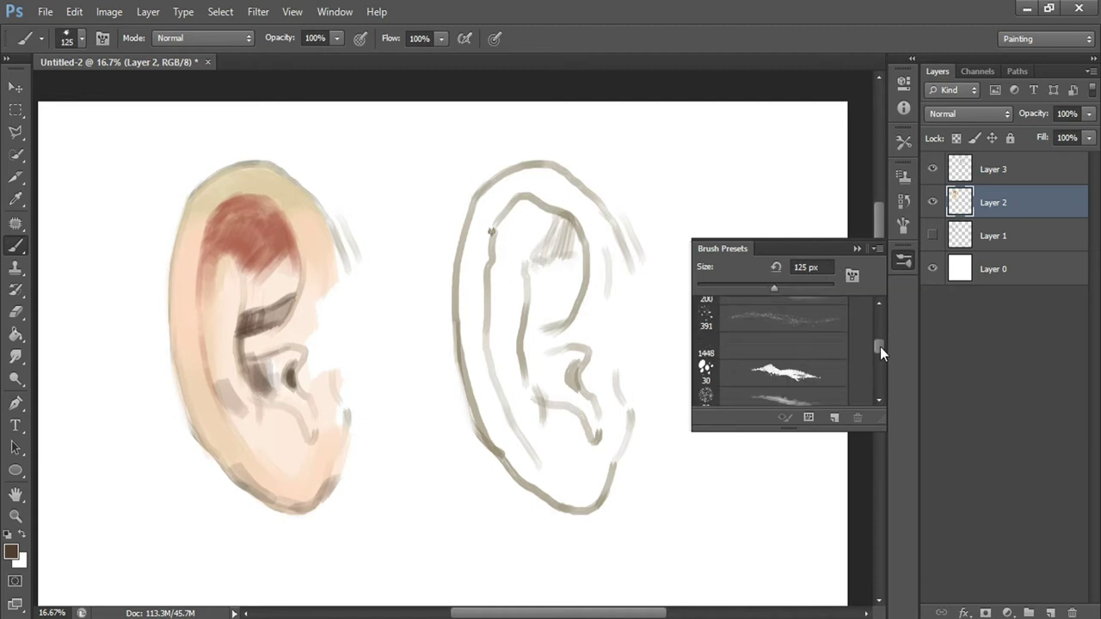
left_click(774, 387)
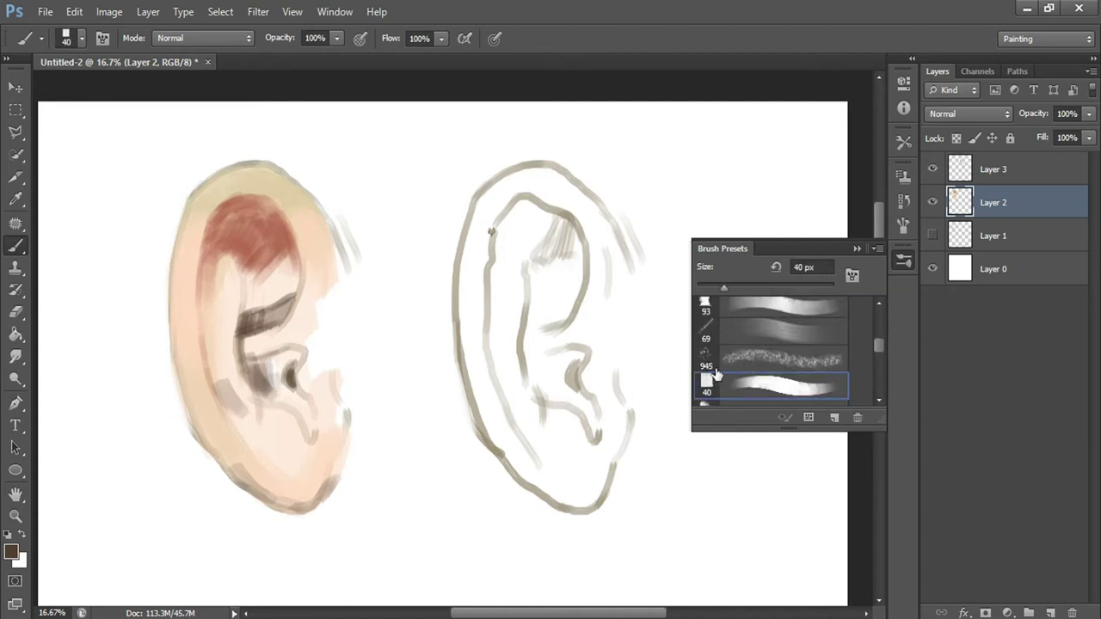
- Sample a light peach from the canvas and enlarge the brush to 50 px
left_click(12, 552)
left_click(306, 298)
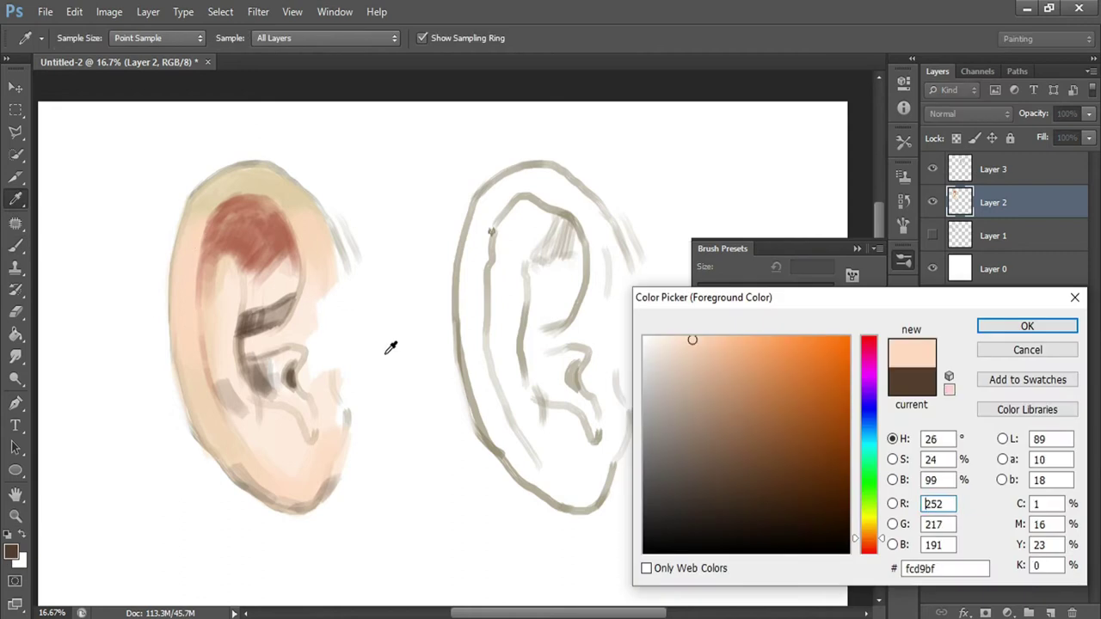
key("Return")
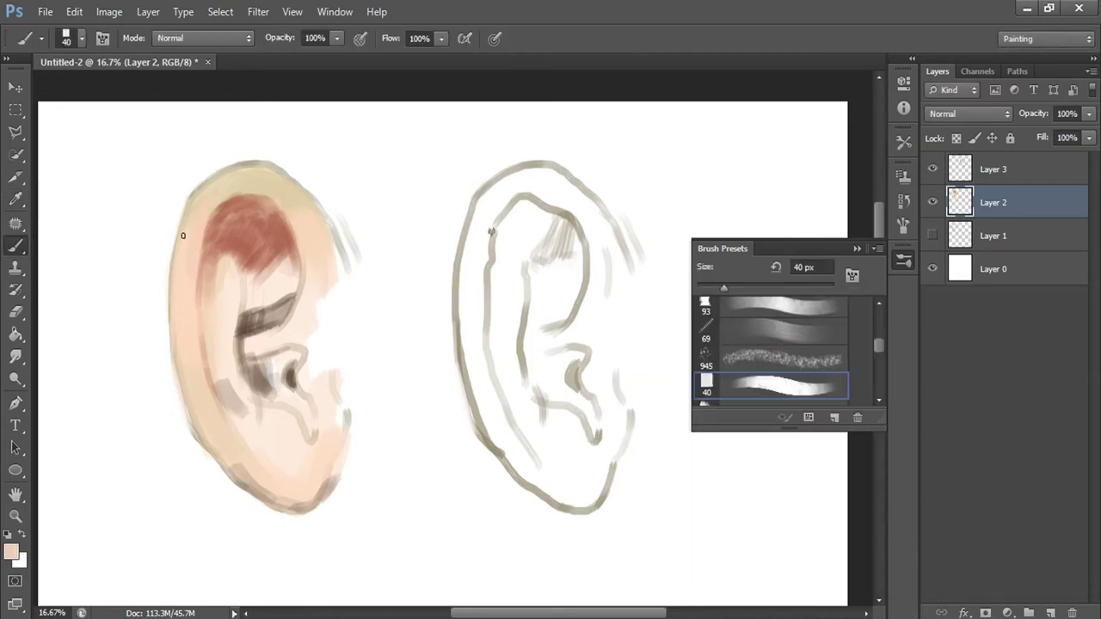
left_click(11, 552)
key("Return")
key("bracketright")
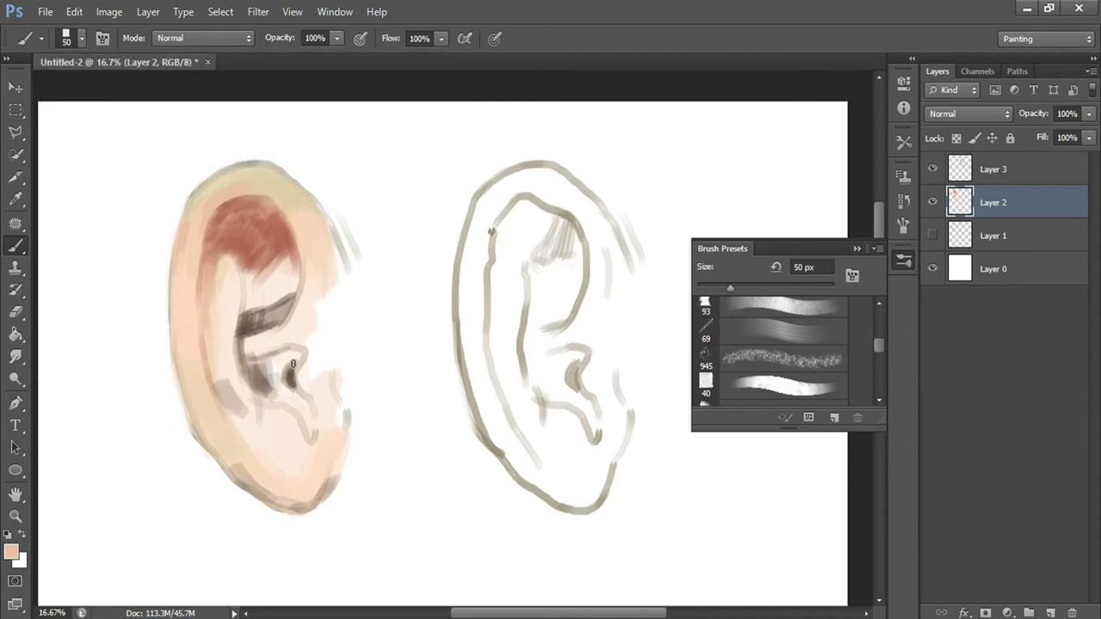
- Sample a reddish brown from the ear and deepen the colour at the ear's top
left_click(11, 551)
left_click(480, 300)
left_click(218, 217)
key("Return")
mouse_move(257, 203)
left_mouse_down()
mouse_move(277, 206)
mouse_move(229, 208)
mouse_move(273, 206)
mouse_move(279, 231)
mouse_move(225, 217)
mouse_move(200, 248)
mouse_move(239, 229)
mouse_move(220, 215)
mouse_move(203, 284)
left_mouse_up()
- Enlarge the brush to 80 px, keeping the current foreground colour
left_click(11, 551)
key("Return")
key("bracketright")
key("bracketright")
key("bracketright")
left_click(11, 551)
key("Return")
left_click(11, 551)
key("Return")
- Pick darker red-brown 4f2518 and darken the top of the red area with a 100 px brush
key("bracketright")
key("bracketright")
left_click(11, 551)
left_click(793, 475)
key("Return")
key("bracketleft")
key("bracketleft")
key("bracketright")
key("bracketright")
key("bracketleft")
key("bracketleft")
key("bracketright")
key("bracketright")
left_click_drag(255, 222, 286, 229)
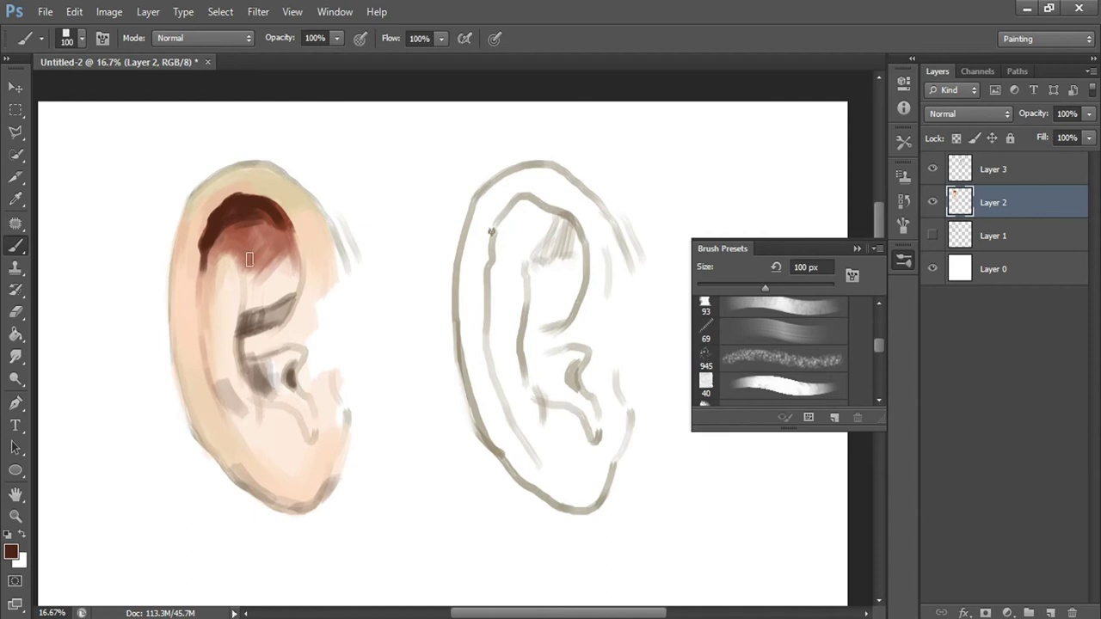
- Paint dark brown strokes into the upper rim's shadow
left_click(14, 551)
key("Return")
mouse_move(222, 231)
left_mouse_down()
mouse_move(284, 228)
mouse_move(292, 280)
left_mouse_up()
left_click(11, 552)
key("Return")
mouse_move(267, 230)
left_mouse_down()
mouse_move(297, 263)
mouse_move(245, 293)
left_mouse_up()
left_click(12, 552)
key("Return")
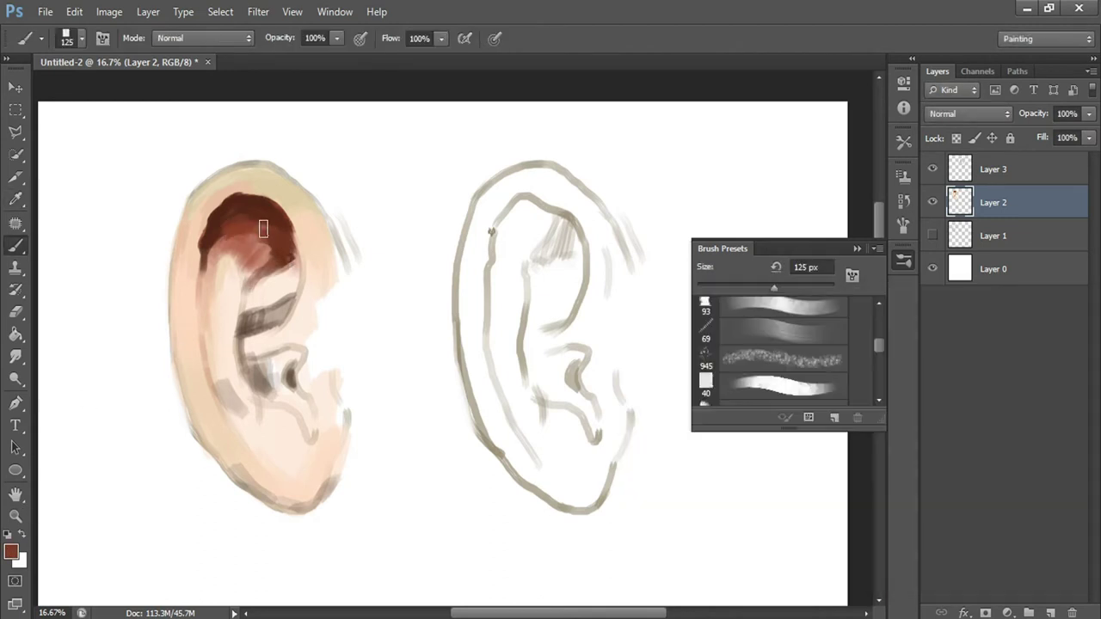
- Switch to a different textured brush preset and lightly darken the dark red patch
scroll(881, 346, "down", 2)
scroll(881, 347, "down", 3)
left_click(778, 366)
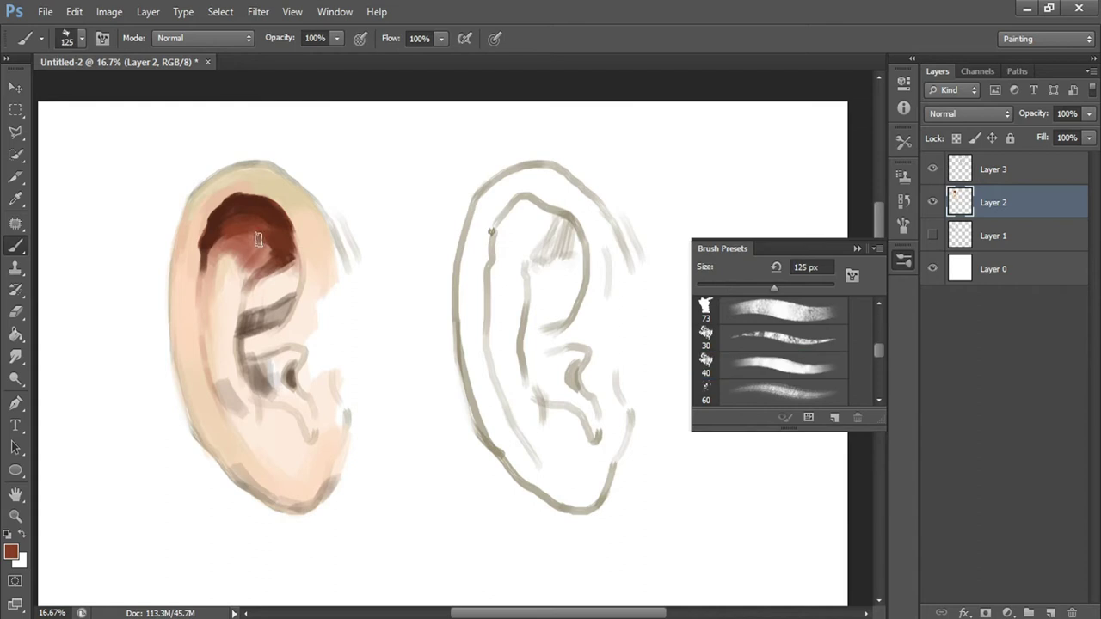
left_click_drag(257, 234, 279, 237)
- Sample a red from the ear and add a darker red stroke to the shading
left_click(11, 553)
left_click(258, 256)
key("Return")
left_click_drag(258, 256, 266, 282)
- Shrink the brush to 90 px and darken the ear's left rim edge
key("bracketleft")
left_click(11, 552)
key("Return")
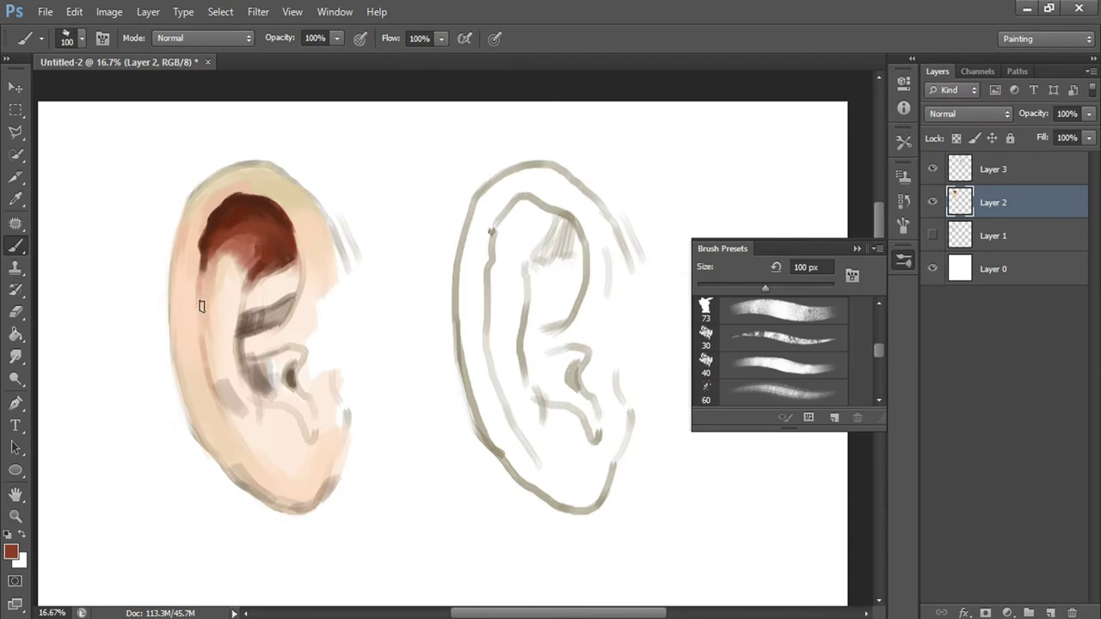
key("bracketleft")
mouse_move(200, 324)
left_mouse_down()
mouse_move(201, 356)
mouse_move(239, 435)
left_mouse_up()
- Enlarge the brush to 125 px and paint dark strokes on the upper-left rim
left_click(11, 552)
key("Return")
key("bracketright")
key("bracketright")
key("bracketright")
mouse_move(221, 251)
left_mouse_down()
mouse_move(204, 301)
mouse_move(209, 258)
left_mouse_up()
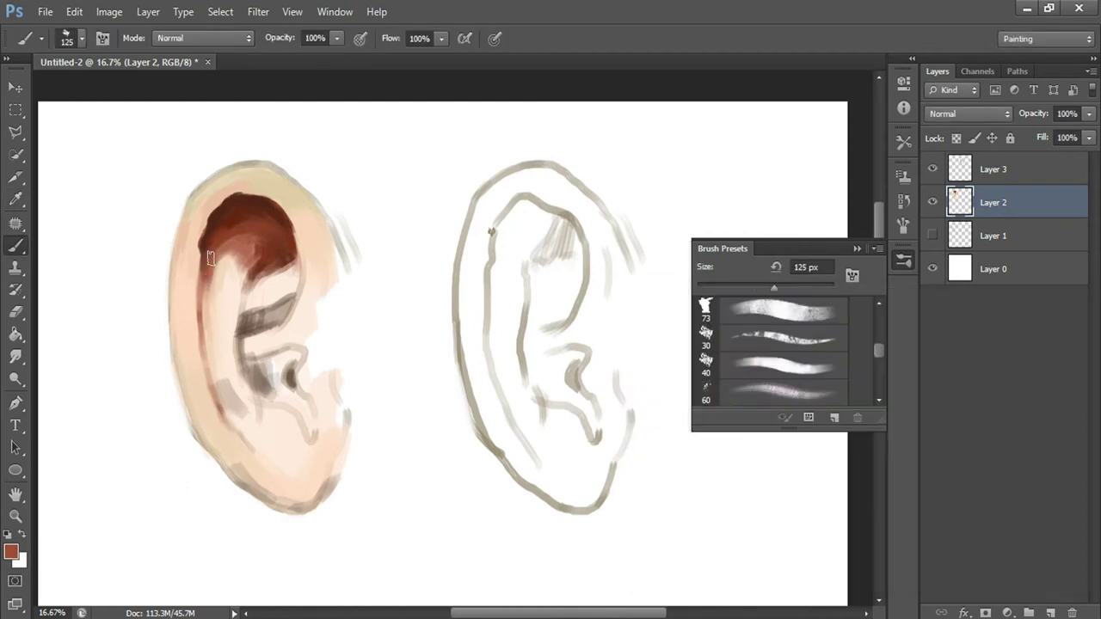
- Shift the foreground hue toward orange-brown and pick a lighter brown
left_click(11, 552)
left_click_drag(867, 546, 867, 537)
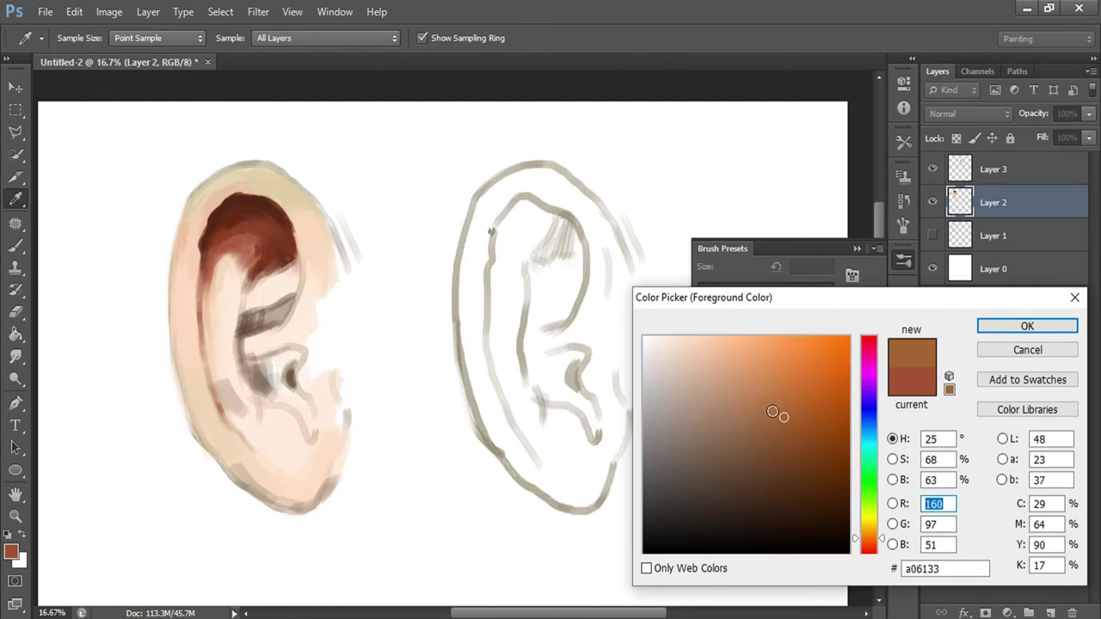
left_click(754, 405)
key("Return")
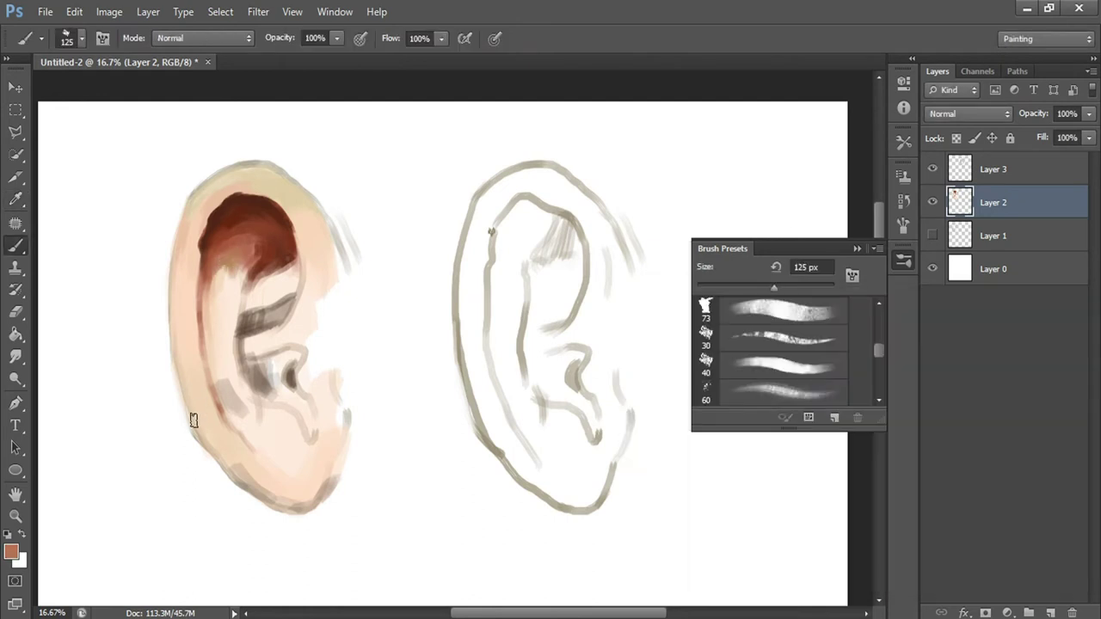
- Pick a light salmon, then a tan, and paint tan between the brown patch and fold
left_click(11, 554)
left_click(732, 364)
key("Return")
left_click(236, 254, "alt")
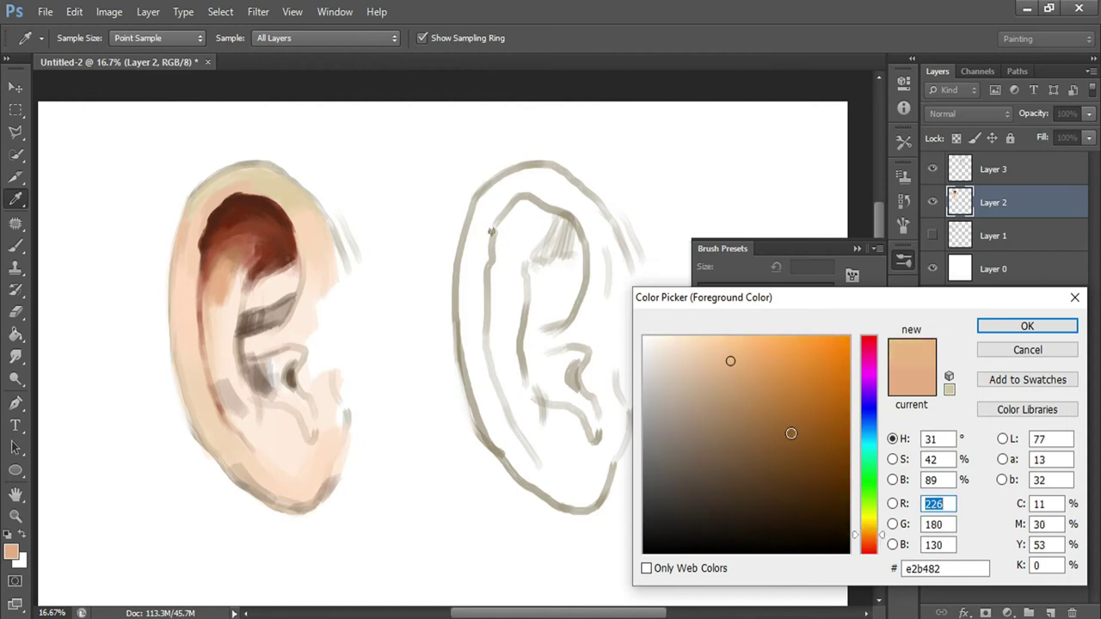
key("Return")
left_click_drag(241, 267, 234, 313)
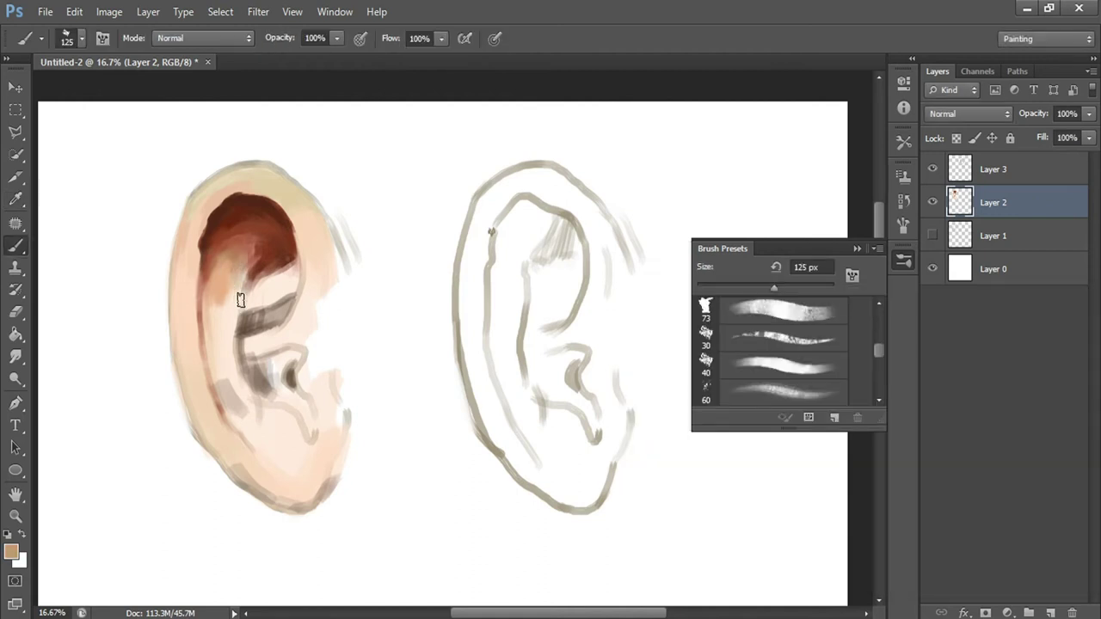
- Lower the tan's hue slightly and fill it between the brown patch and fold
left_click(241, 300, "alt")
left_click_drag(866, 514, 875, 547)
key("Return")
left_click_drag(227, 313, 233, 287)
- Blend paint left of the grey fold, then lighten the upper fold with a 250 px brush
left_click(221, 317, "alt")
key("Return")
mouse_move(224, 341)
left_mouse_down()
mouse_move(221, 374)
mouse_move(217, 343)
mouse_move(241, 418)
left_mouse_up()
key("bracketright")
key("bracketright")
key("bracketright")
left_click_drag(275, 293, 290, 277)
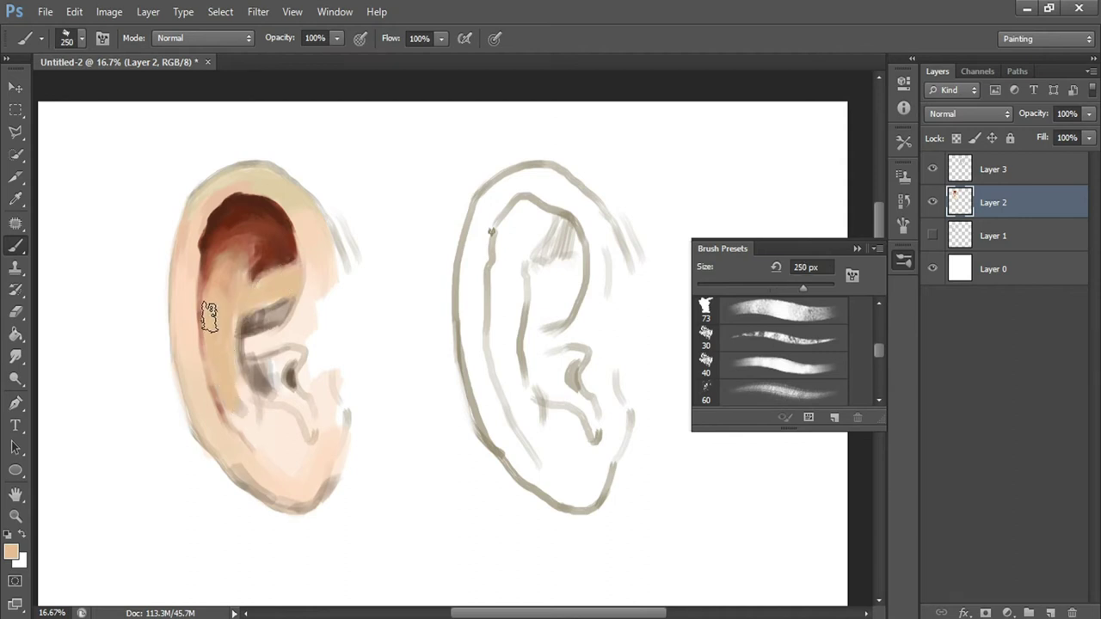
- Set the foreground to light beige d7bc9c and reduce the brush to 125 px
left_click(12, 551)
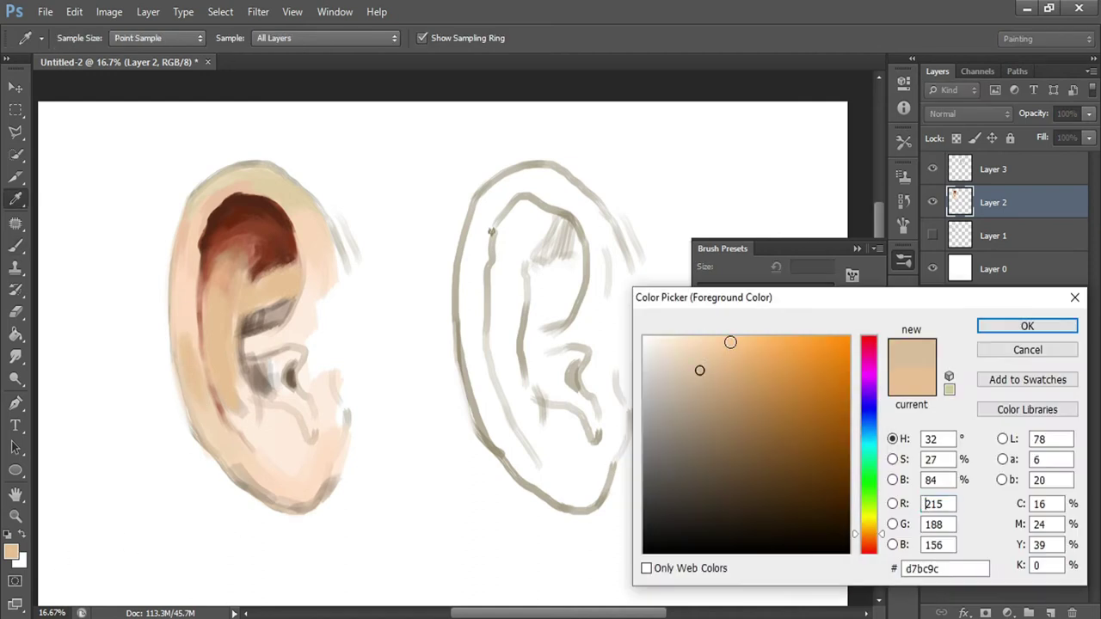
left_click(730, 342)
key("Return")
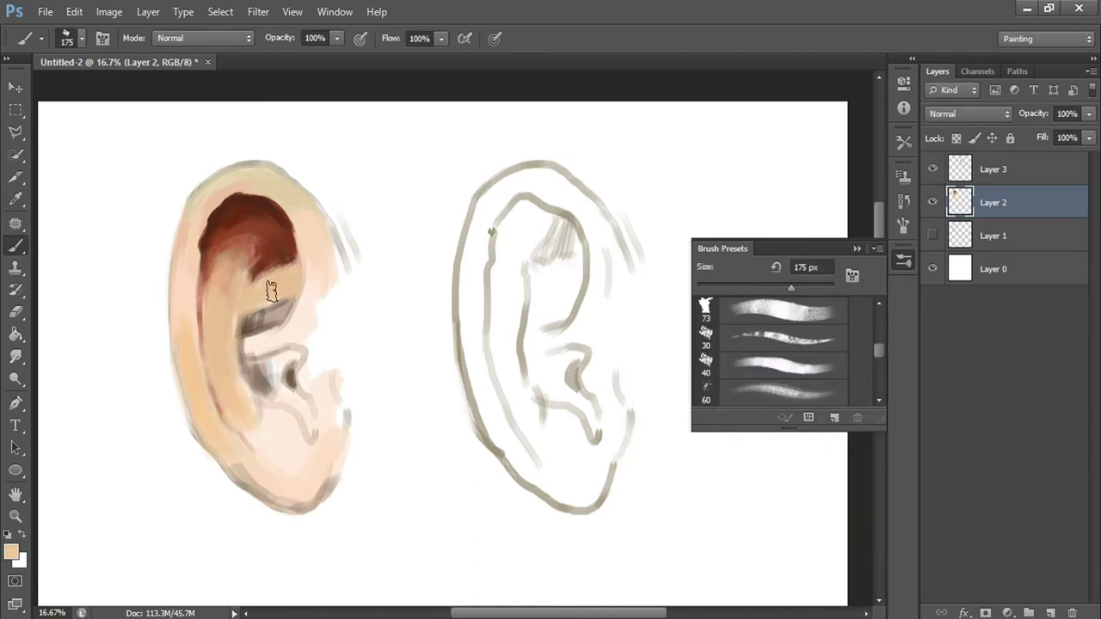
left_click(11, 552)
key("Return")
key("bracketleft")
key("bracketleft")
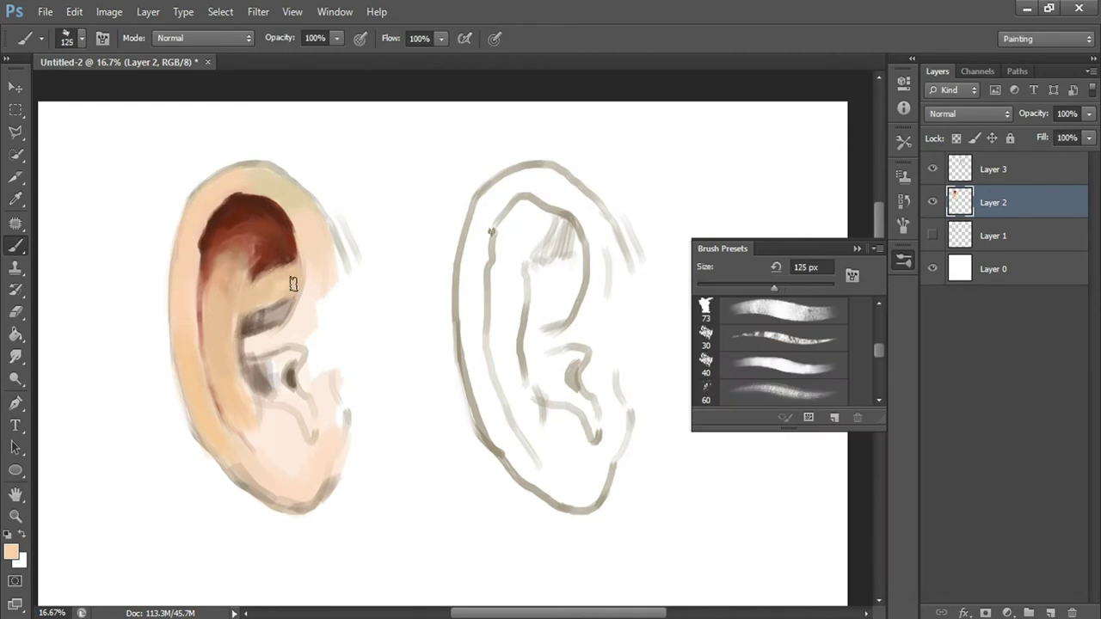
- Choose a salmon tone, sample another ear colour, and shrink the brush to 90 px
left_click(11, 552)
left_click(279, 248)
left_click(731, 374)
key("Return")
left_click(14, 555)
left_click(237, 318)
key("Return")
key("bracketleft")
key("bracketleft")
- Paint dark brown 4b3623 into the inner fold and darken the area below it
left_click(11, 551)
left_click(753, 490)
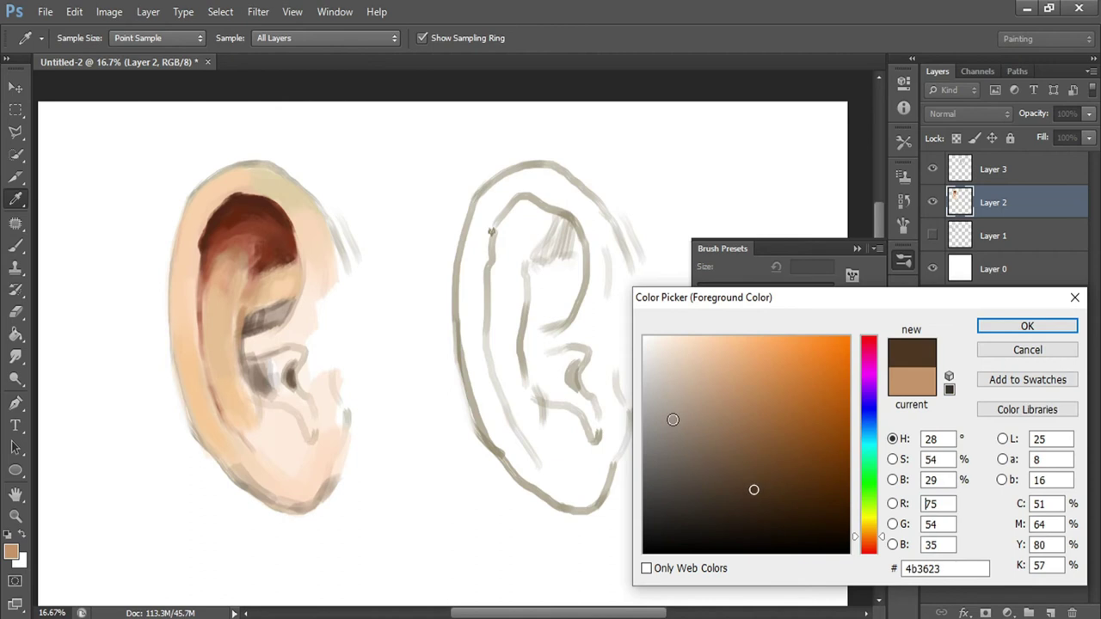
key("Return")
left_click_drag(240, 343, 295, 291)
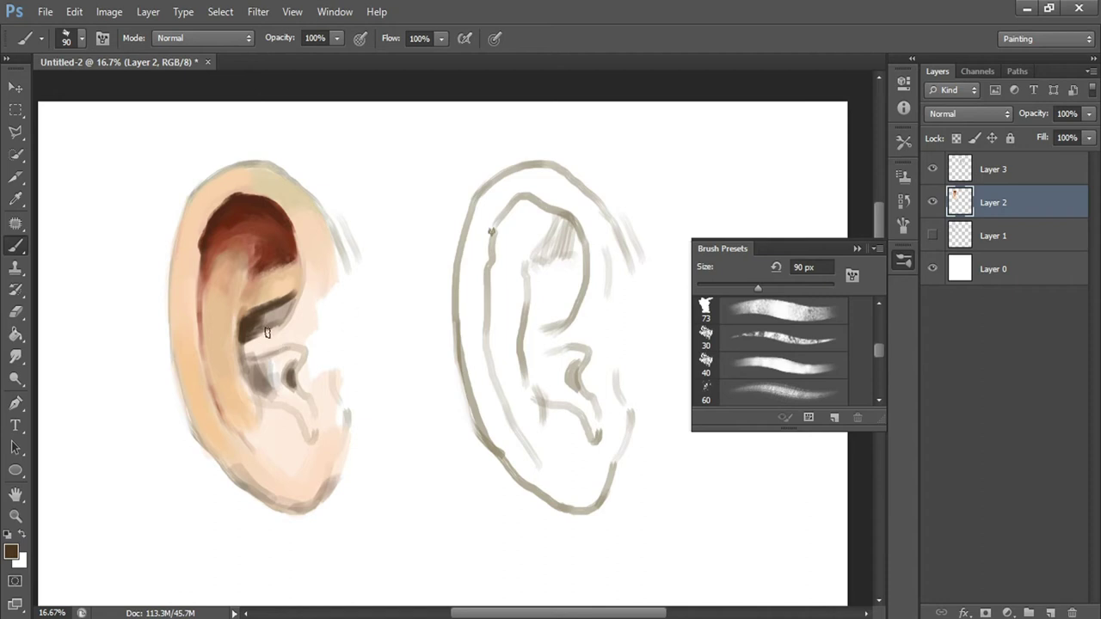
mouse_move(241, 338)
left_mouse_down()
mouse_move(250, 319)
mouse_move(290, 301)
left_mouse_up()
left_click_drag(262, 350, 259, 393)
- Set a light peach foreground colour and refine it slightly
left_click(12, 553)
left_click(723, 369)
key("Return")
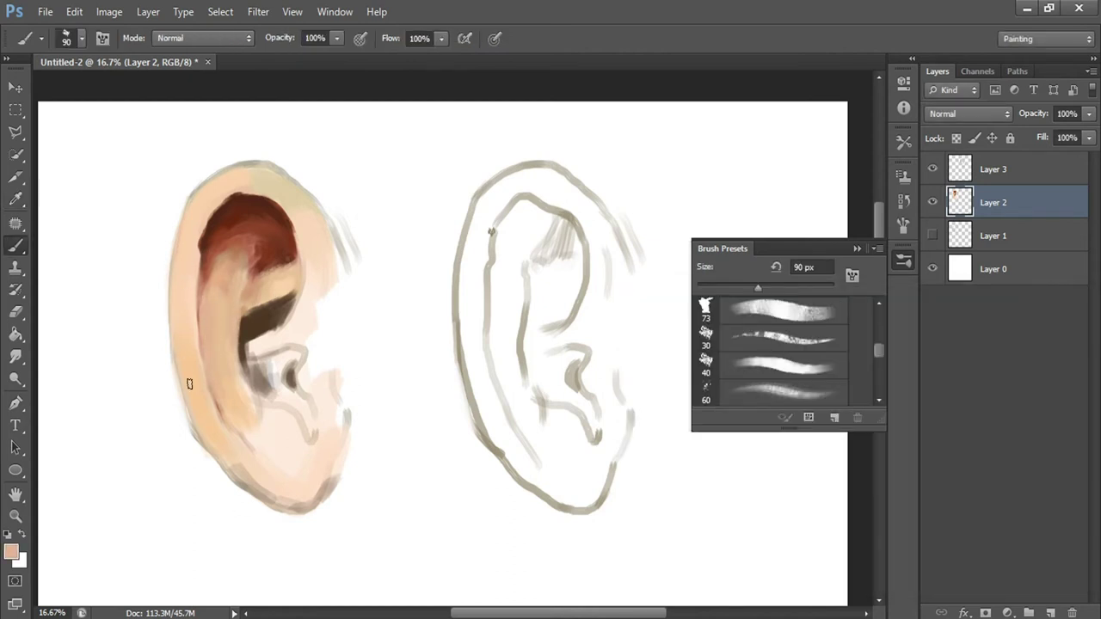
left_click(12, 553)
left_click(720, 379)
key("Return")
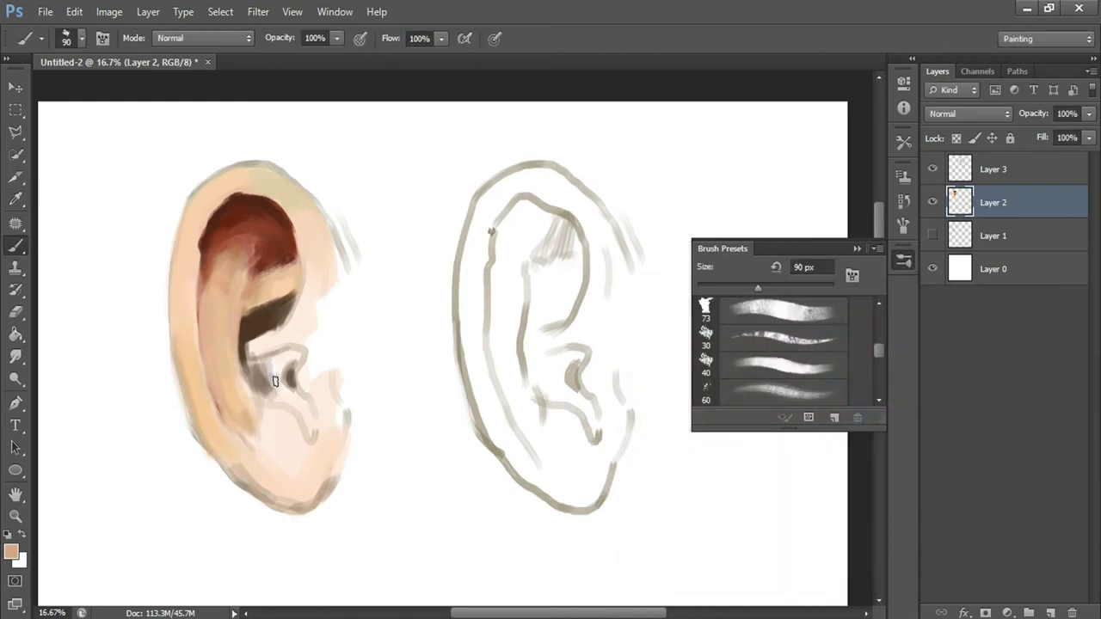
- Pick a darker brown and add a faint dark-brown shade to the fold
left_click(11, 553)
left_click(243, 201)
left_click(769, 464)
key("Return")
left_click_drag(207, 263, 225, 231)
- With a 100 px brush, set a darker reddish-brown near 7c3b26 and switch to the 40 px preset
key("bracketright")
left_click(11, 553)
left_click(277, 271)
key("Return")
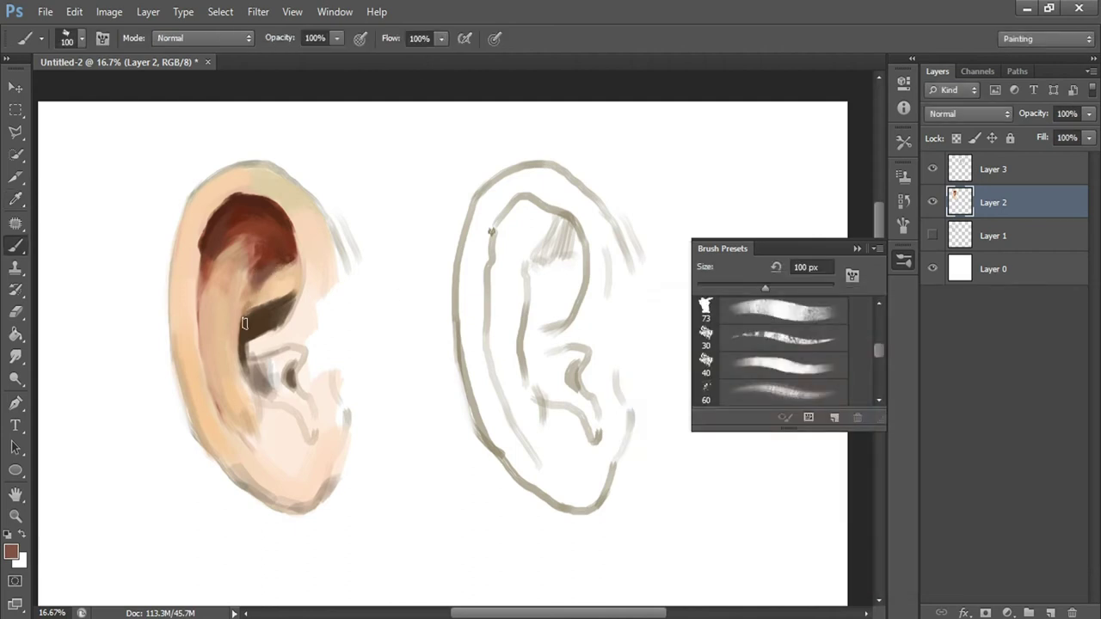
left_click(11, 553)
left_click(786, 448)
left_click(774, 467)
key("Return")
key("period")
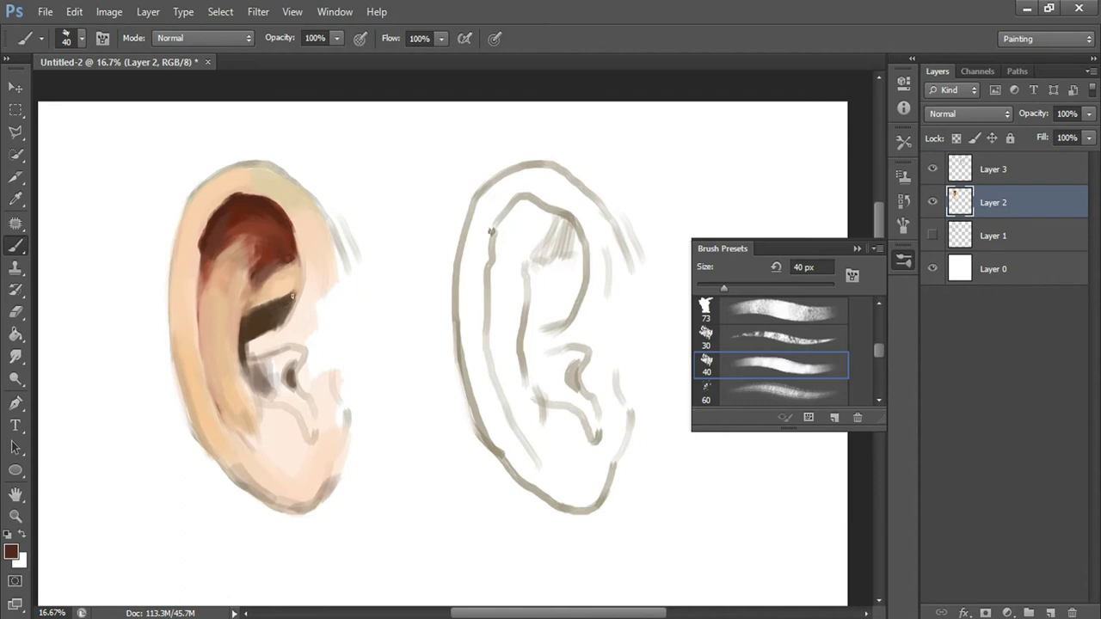
- Sample light peach and a darker tan from the ear with a 90 px brush
left_click(265, 283)
key("Return")
key("bracketright")
key("bracketright")
key("bracketright")
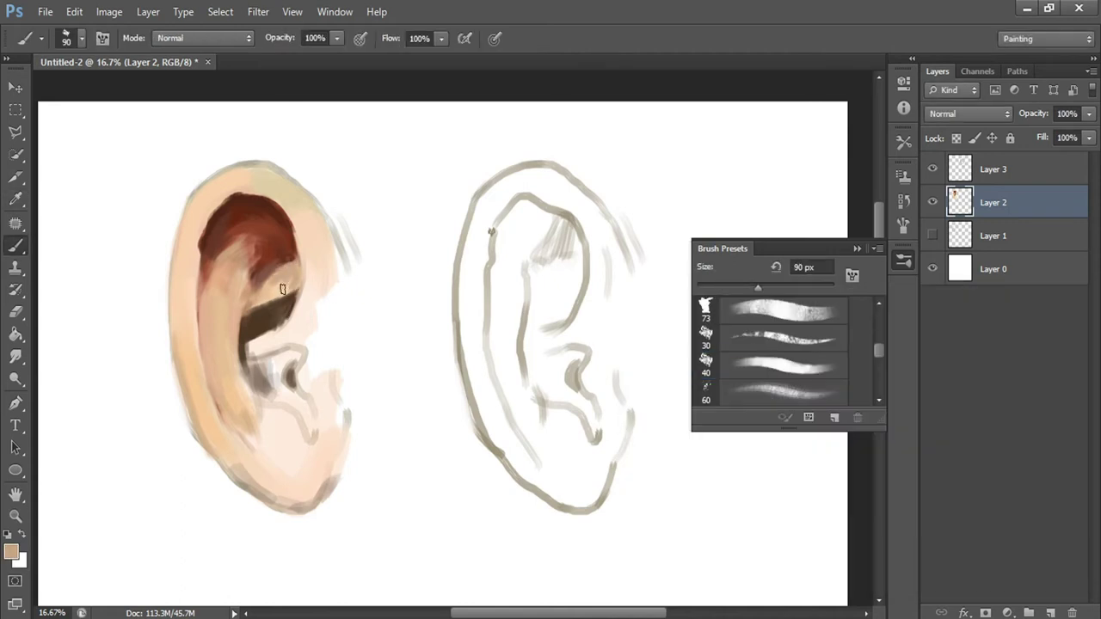
left_click(255, 308)
key("Return")
- Pick a reddish brown at 100 px and extend the dark shadow band along the inner edge
left_click(14, 554)
left_click(234, 329)
key("Return")
left_click(14, 554)
left_click(225, 250)
key("Return")
key("bracketright")
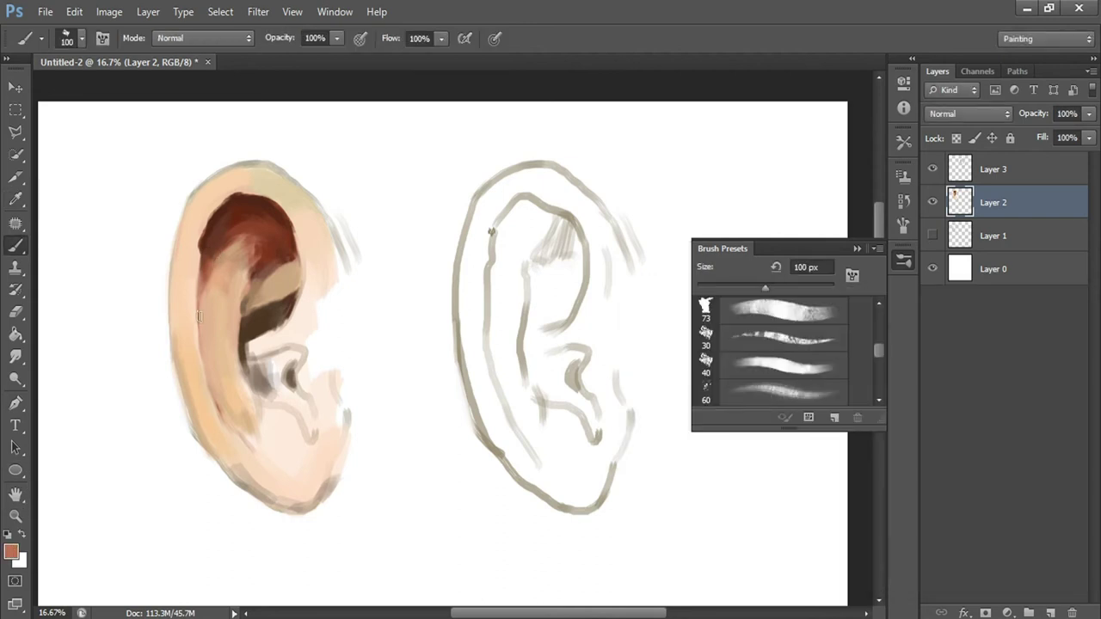
left_click_drag(250, 314, 290, 347)
left_click_drag(209, 330, 202, 303)
- Choose a dark red-brown colour and resize the brush between 70 and 100 px
key("bracketleft")
key("bracketleft")
key("bracketleft")
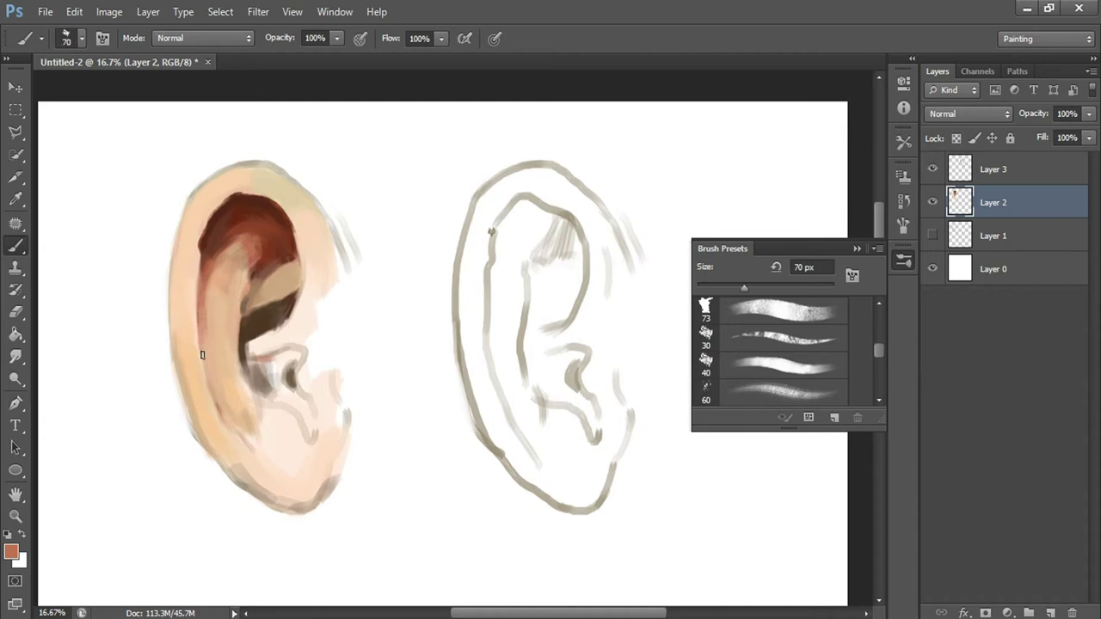
left_click(225, 249, "alt")
key("bracketleft")
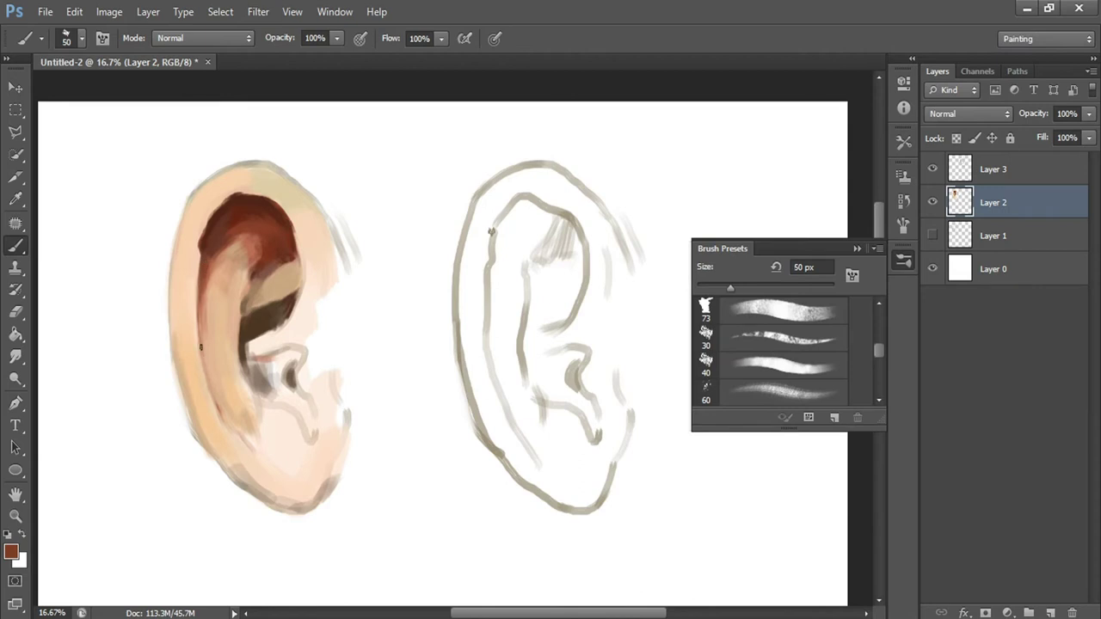
key("bracketright")
key("Return")
key("bracketright")
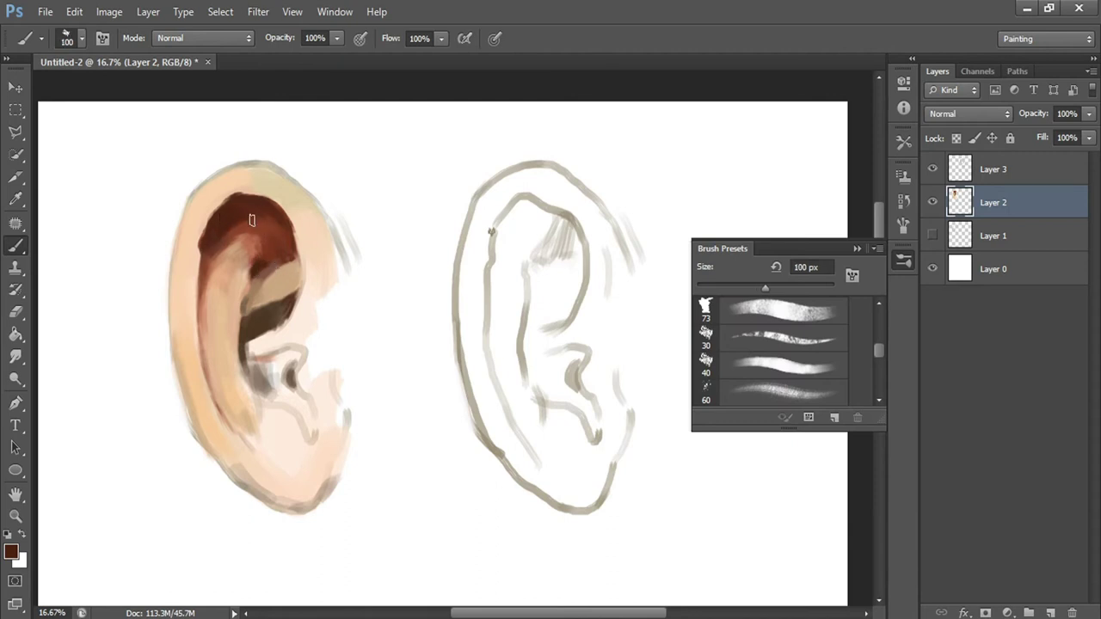
key("bracketleft")
key("bracketleft")
key("bracketleft")
- Sample browns from the left ear and shift the hue toward brown-orange
key("i")
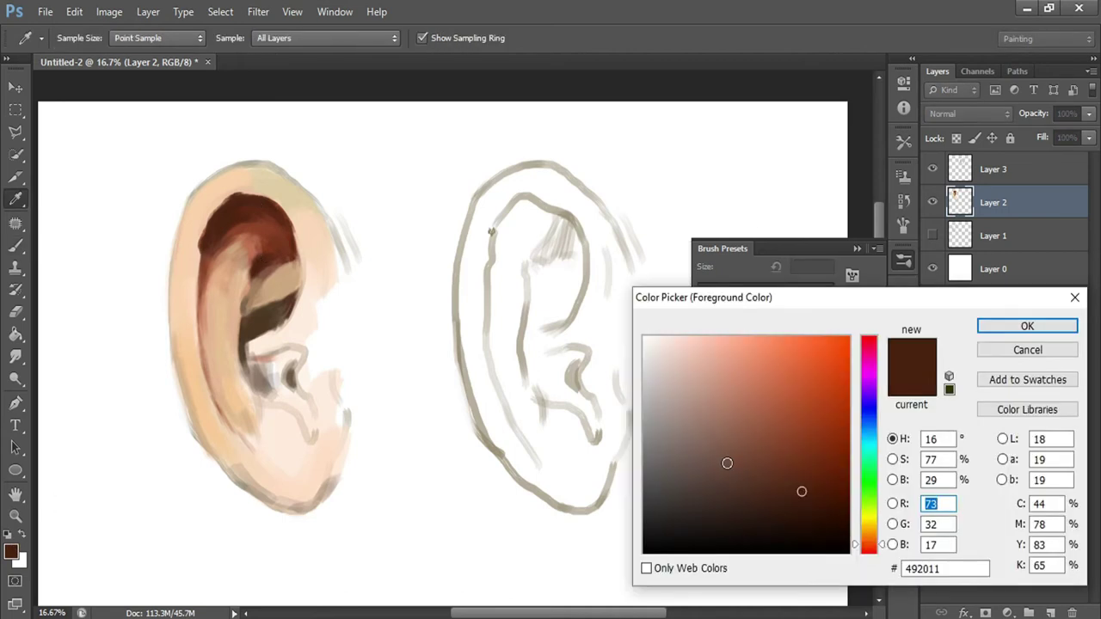
left_click_drag(869, 537, 869, 538)
key("Escape")
key("b")
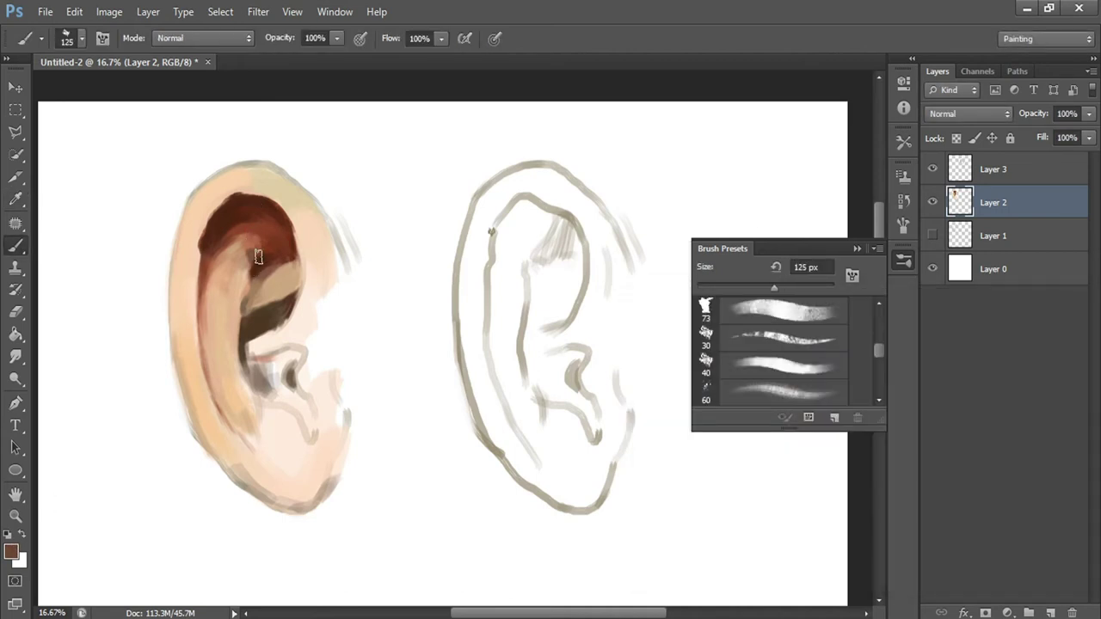
key("i")
left_click(234, 367)
left_click(12, 555)
key("Escape")
key("b")
- Set the foreground colour to the brown #7b5034
left_click(243, 252, "alt")
key("i")
left_click(12, 555)
left_click(749, 438)
key("Return")
key("b")
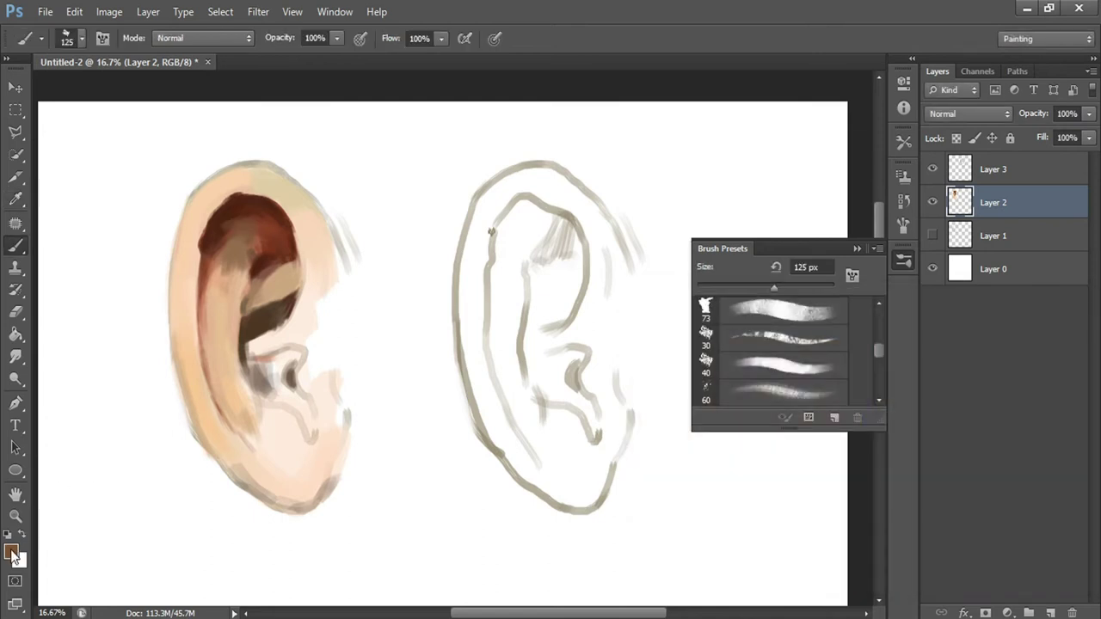
- Shift the foreground to a redder brown, then to a more orange brown
left_click(12, 554)
left_click_drag(860, 529, 874, 551)
key("Return")
left_click(12, 555)
left_click(264, 229)
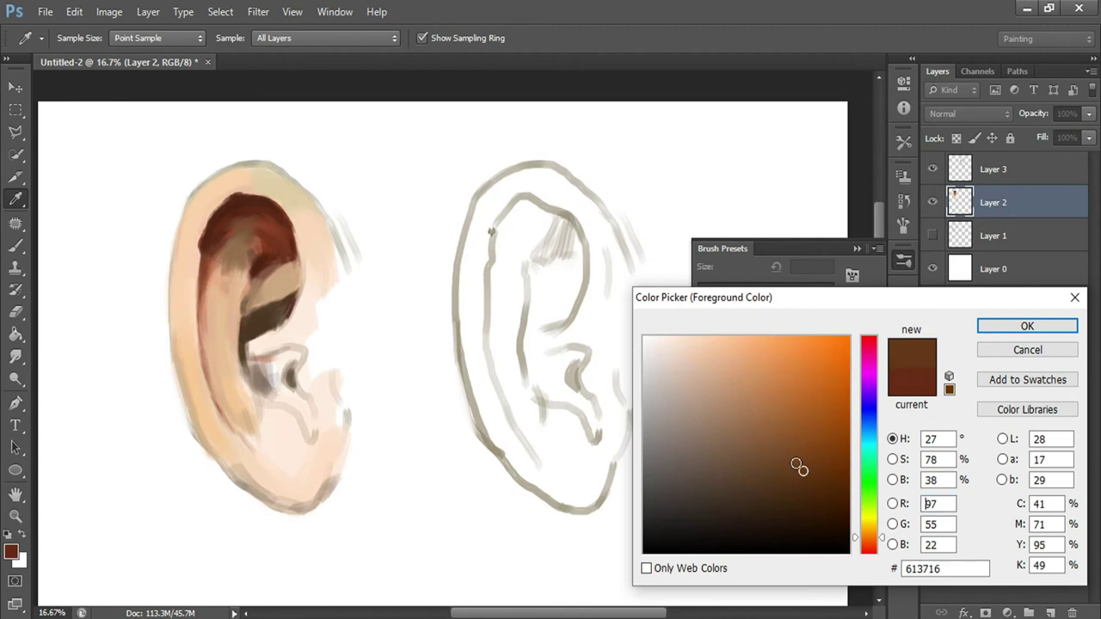
key("Return")
- Darken the foreground colour to a deeper reddish brown
left_click(12, 553)
key("Return")
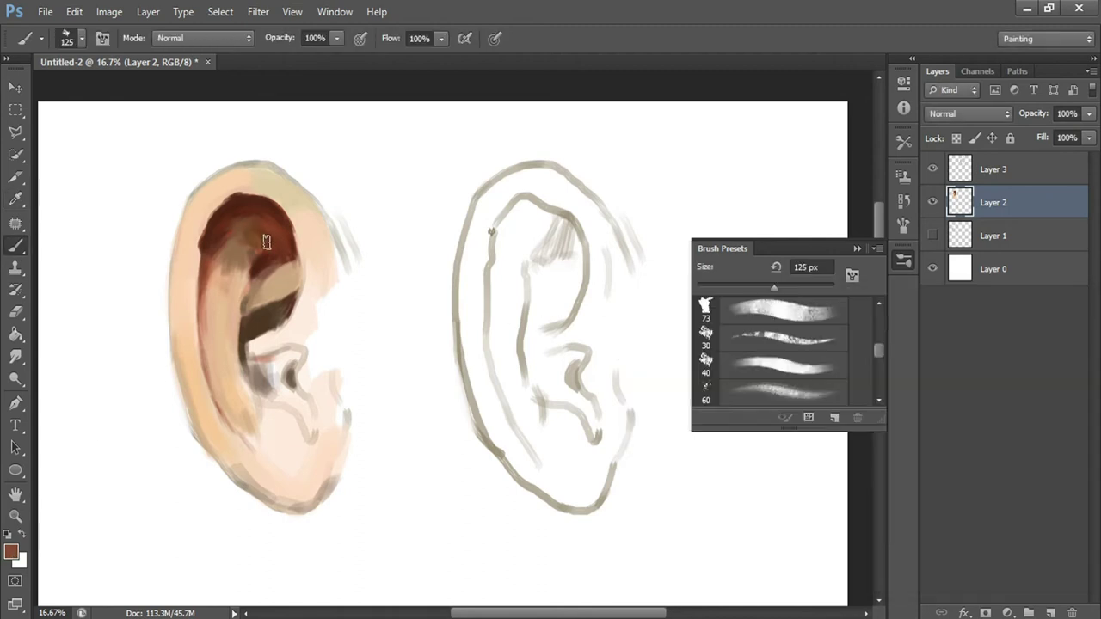
left_click(12, 553)
left_click_drag(873, 550, 873, 559)
key("Return")
left_click(12, 553)
left_click(783, 459)
key("Return")
- Switch to a lighter tan and resize the brush to 300 px, then 150 px
left_click(12, 554)
left_click(740, 411)
key("Return")
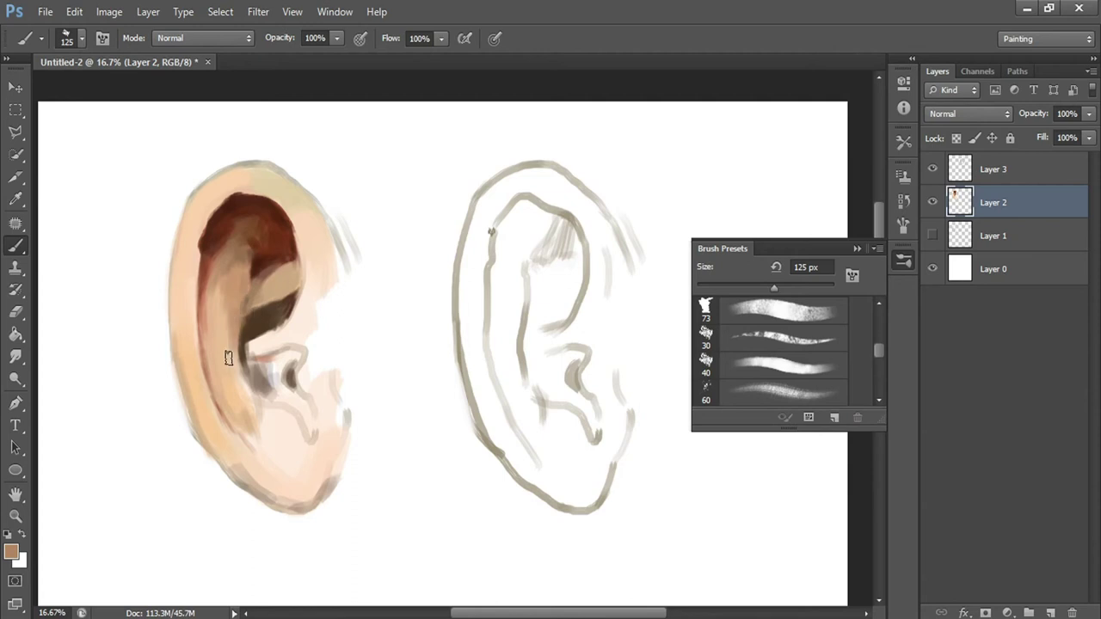
key("bracketright")
key("bracketright")
key("bracketright")
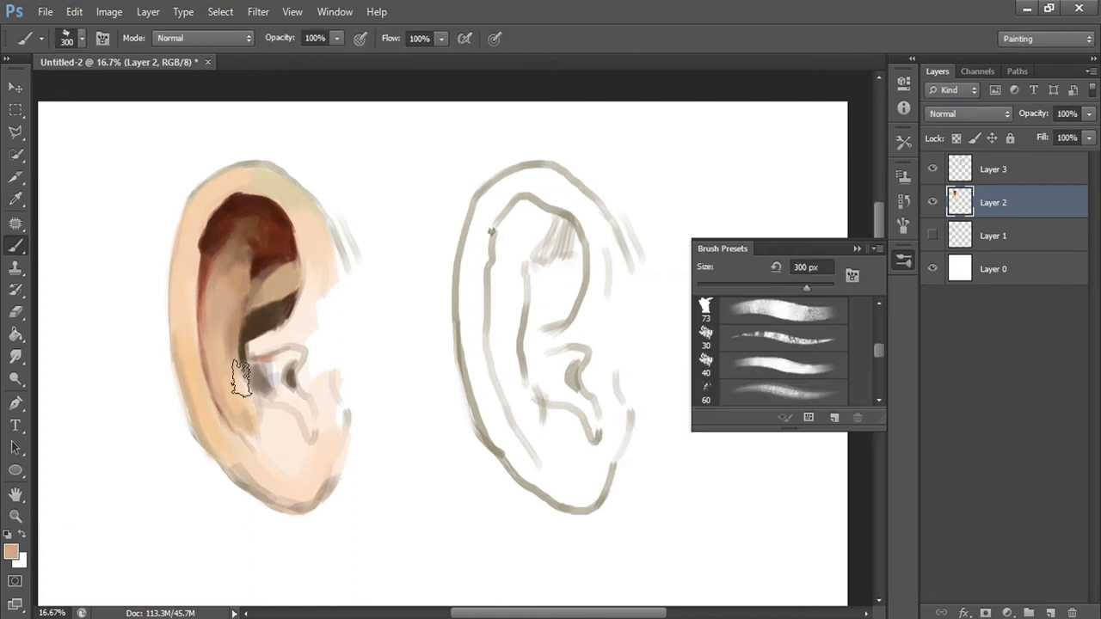
left_click(11, 552)
key("Return")
key("bracketleft")
key("bracketleft")
left_click(12, 551)
key("Return")
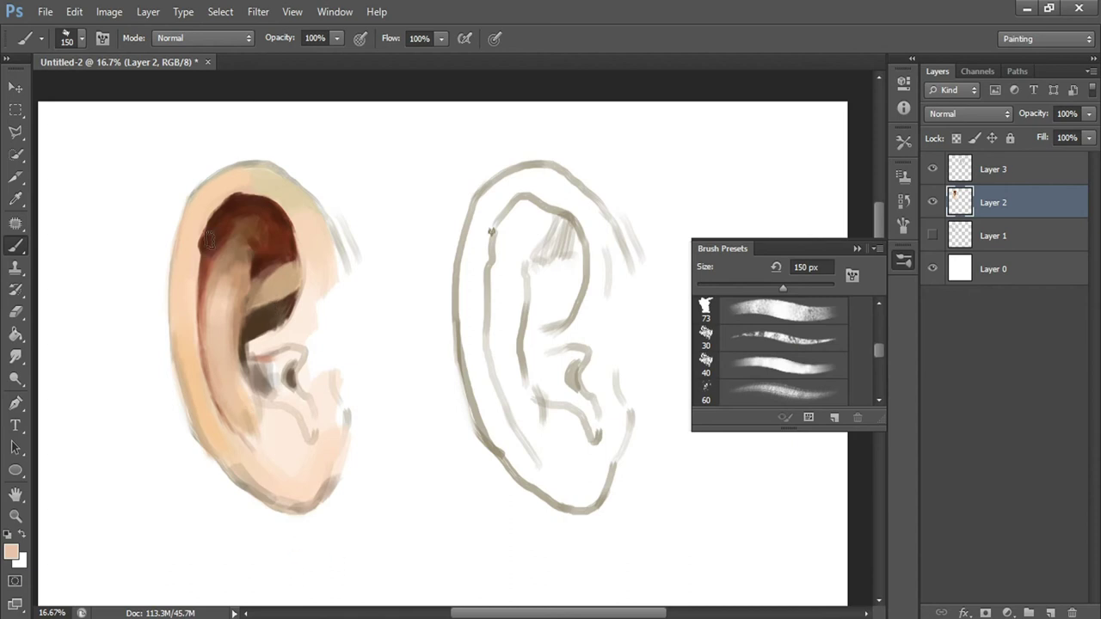
- Pick dark brown, shrink the brush to 60 px, and choose a reddish brown
key("i")
left_click(750, 488)
left_click(794, 516)
key("Return")
key("b")
key("bracketleft")
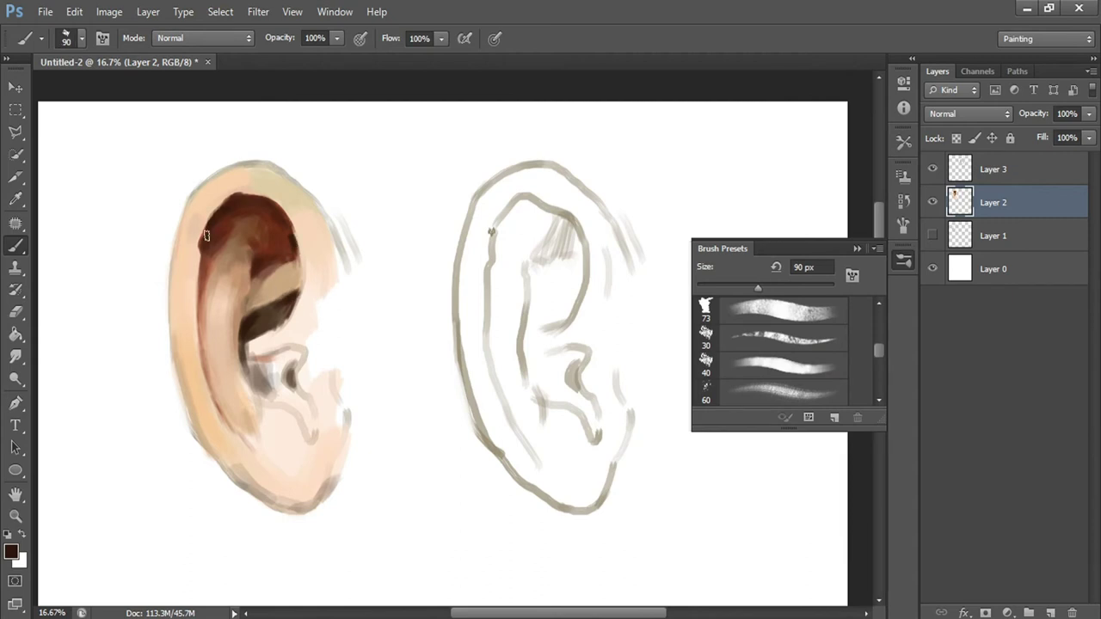
key("bracketleft")
left_click(218, 281, "alt")
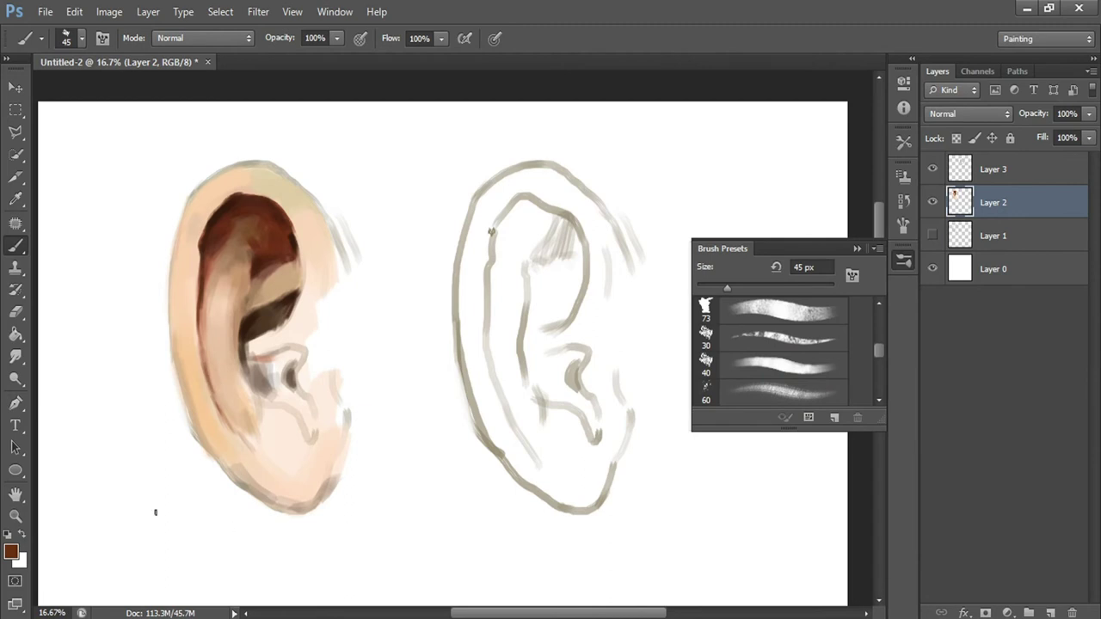
left_click_drag(881, 348, 882, 359)
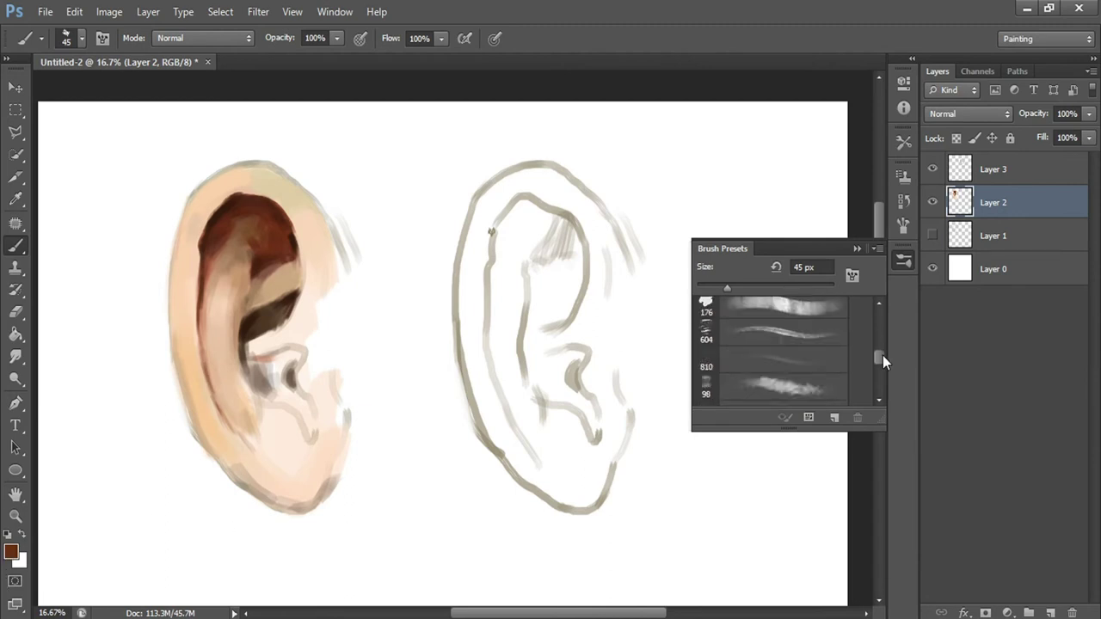
- With the 70 px soft preset, paint sampled peach along the hollow's right and lower edges
left_click(782, 345)
left_click(223, 378)
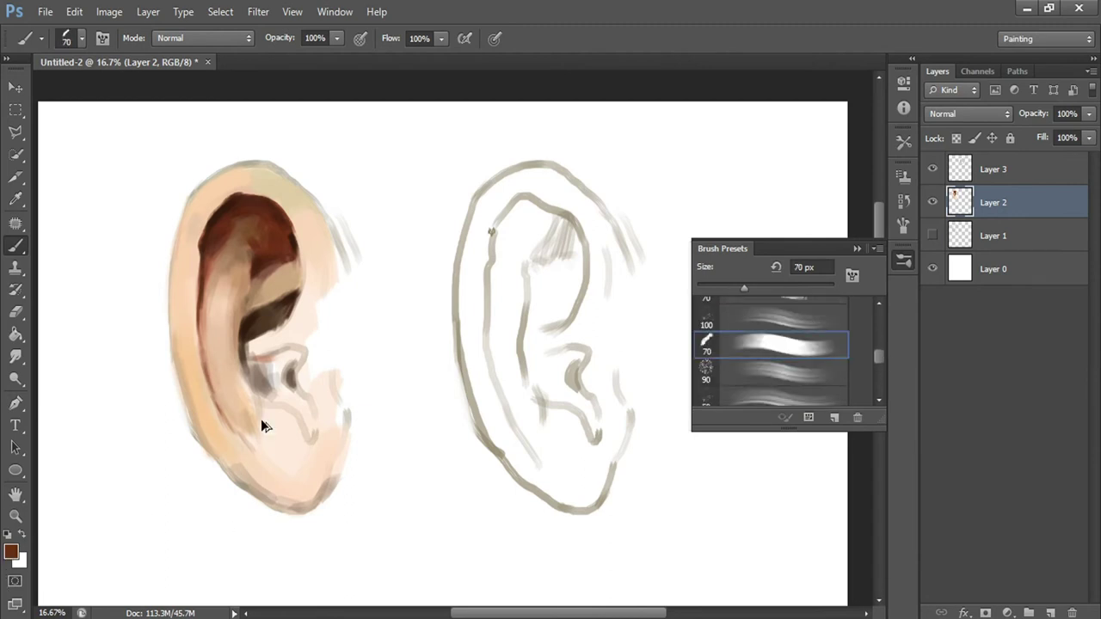
left_click(12, 554)
left_click(268, 389)
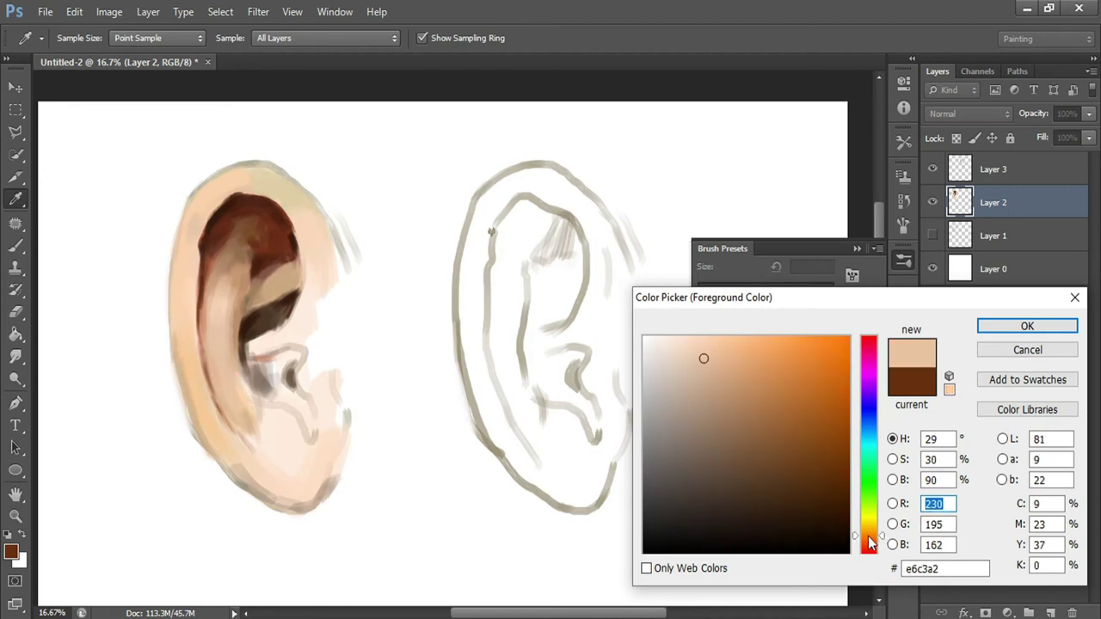
key("Return")
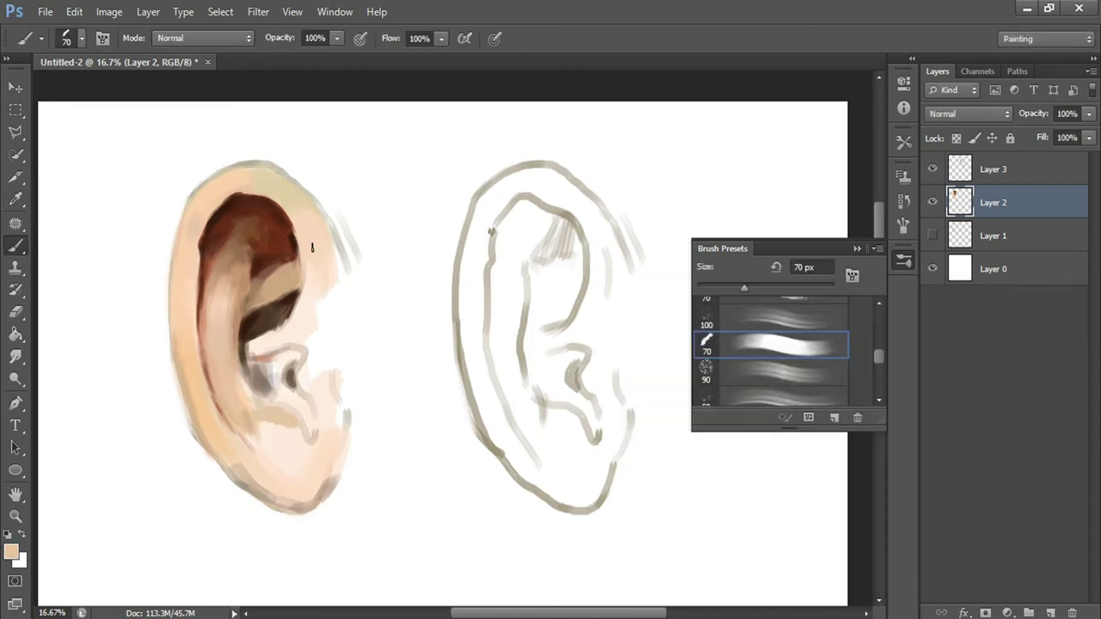
left_click_drag(308, 228, 312, 297)
left_click_drag(292, 322, 314, 351)
- Change the foreground colour to a darker tan, then a dark brown
left_click(11, 553)
key("Return")
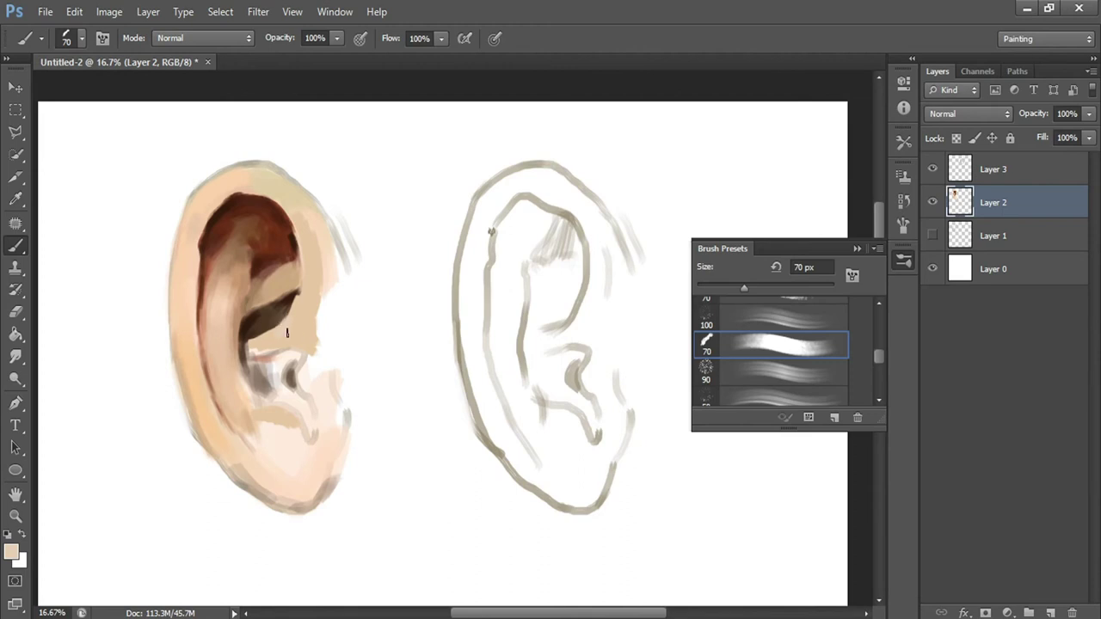
left_click(262, 343)
key("Return")
left_click(258, 331)
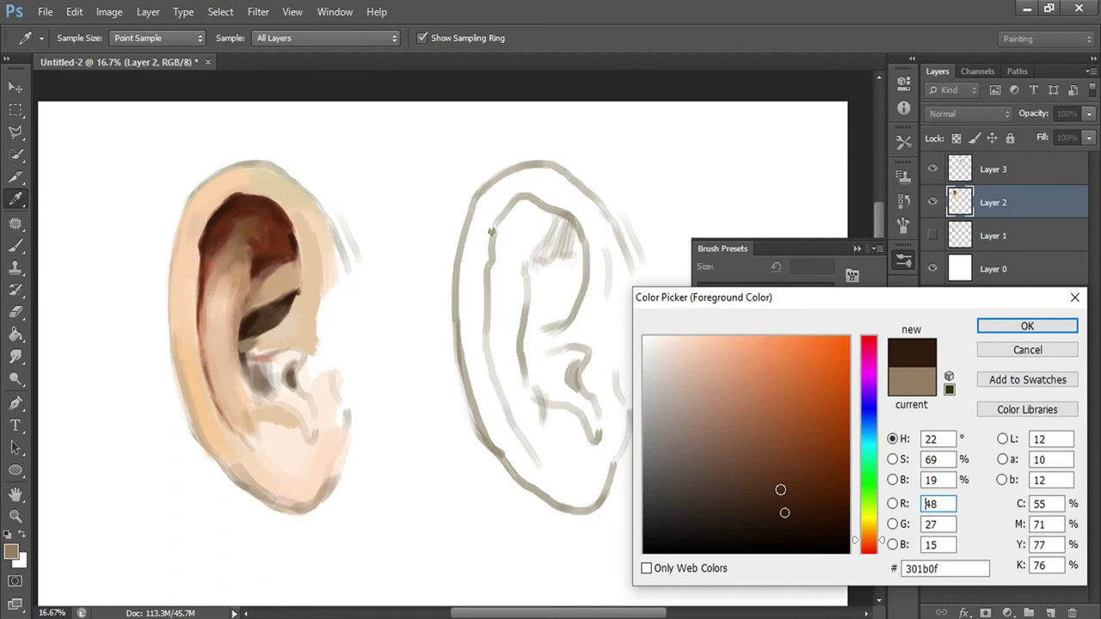
key("Return")
- Choose the 150 px, then 187 px brush preset, and shrink it to 90 px
scroll(860, 372, "down", 3)
left_click(774, 318)
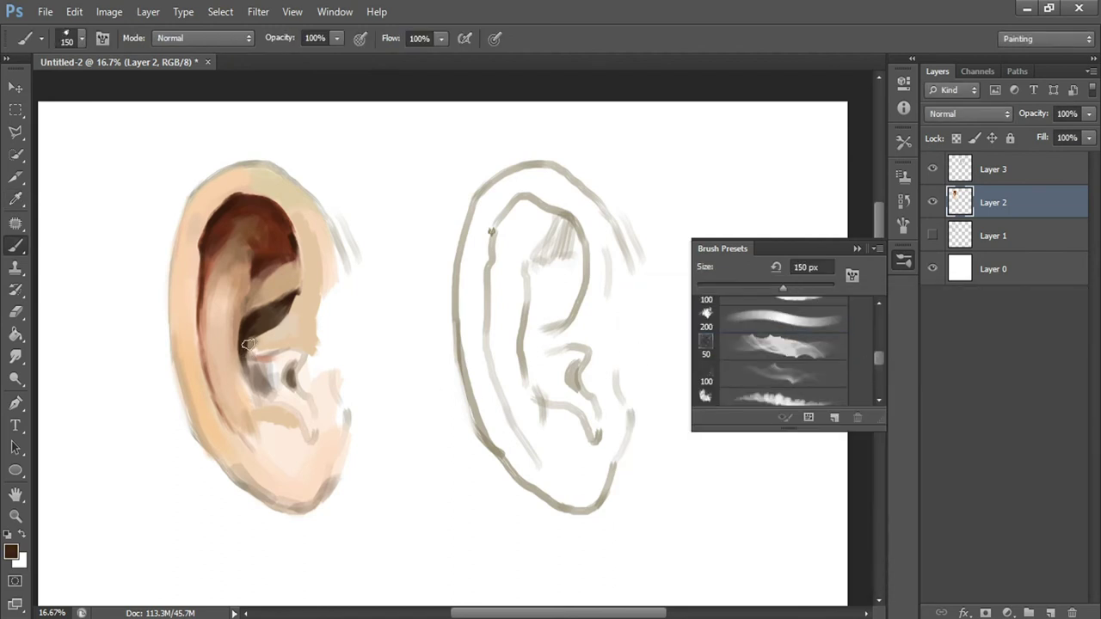
scroll(879, 364, "down", 2)
scroll(879, 364, "down", 2)
left_click(779, 340)
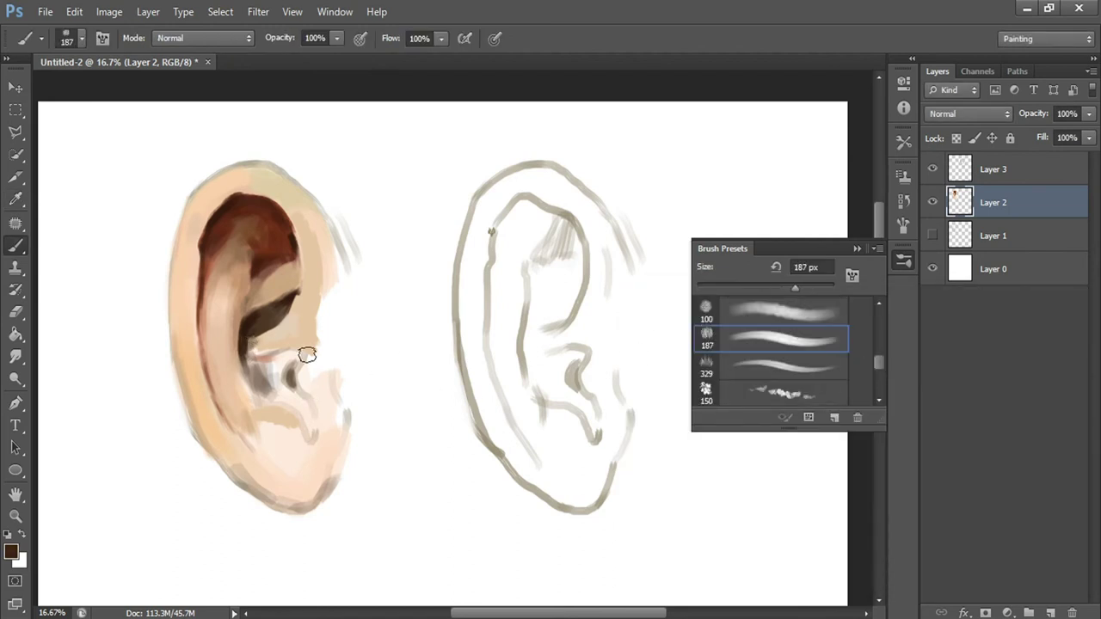
key("bracketleft")
key("bracketleft")
key("bracketleft")
left_click(10, 553)
key("Return")
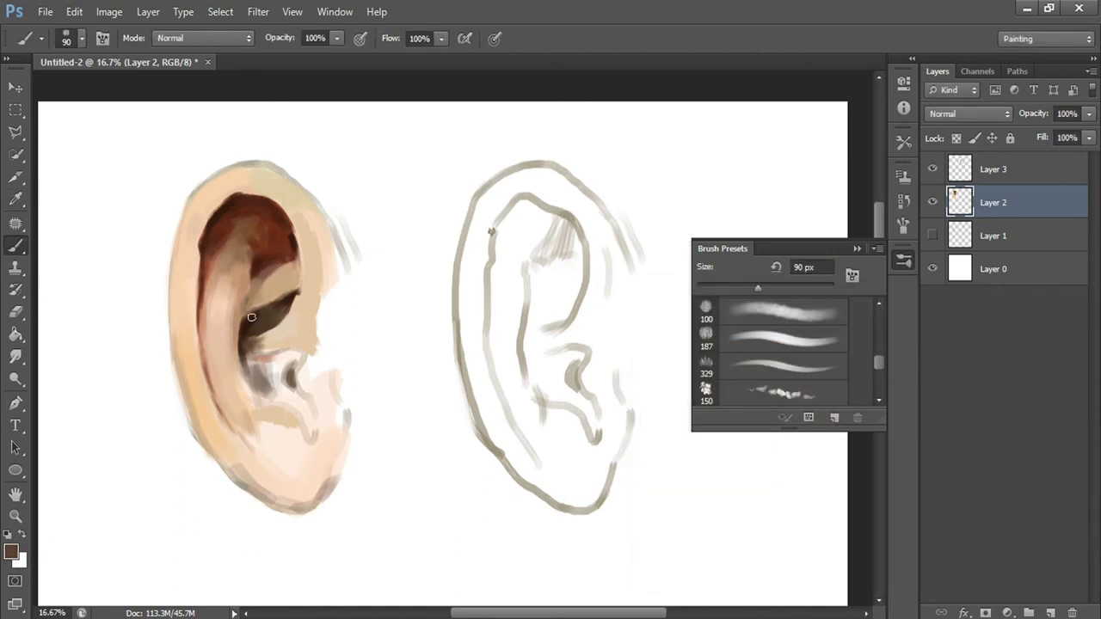
- Paint a darker red-brown into the lower inner ear cavity
left_click(10, 552)
left_click(242, 320)
key("Return")
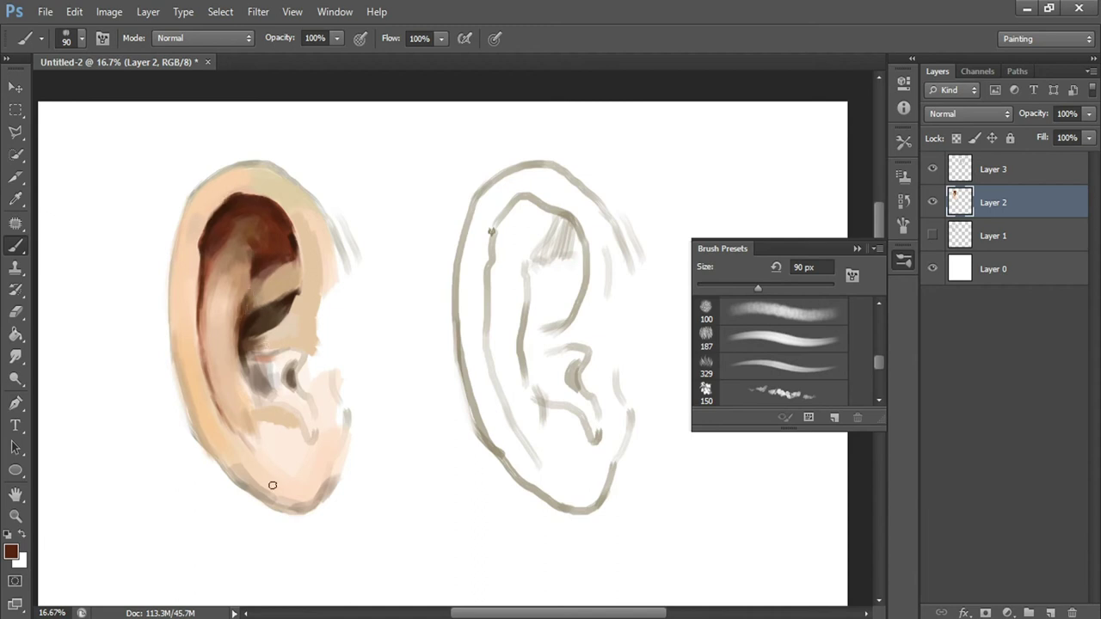
left_click_drag(269, 382, 290, 353)
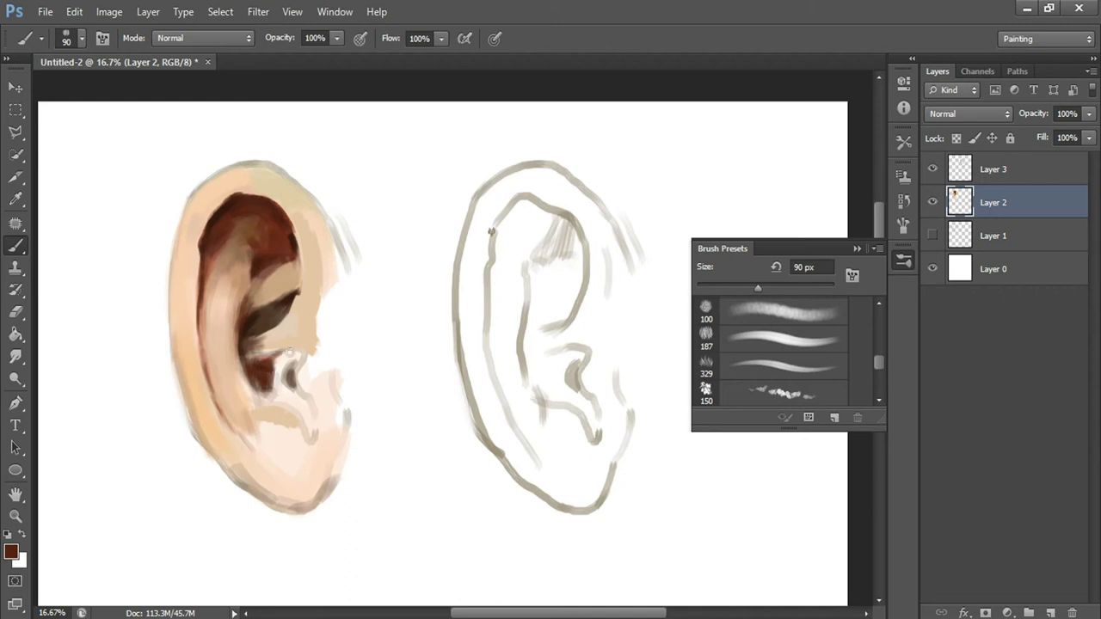
left_click_drag(880, 364, 881, 381)
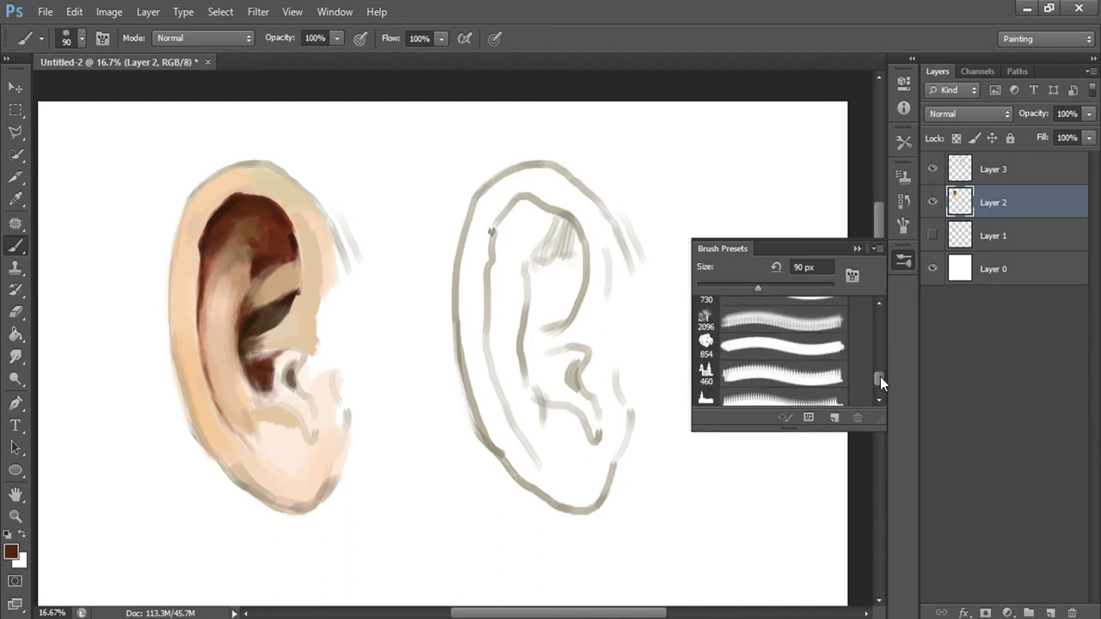
- Cycle through the 246, 176 and 700 px brush presets, ending at 125 px
left_click(730, 343)
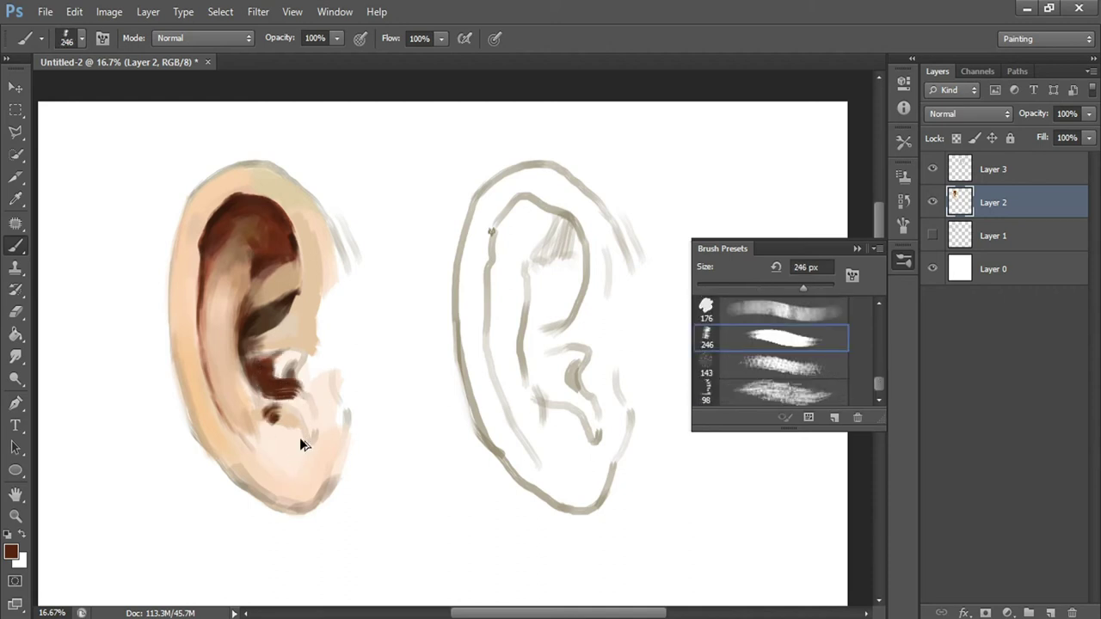
key("comma")
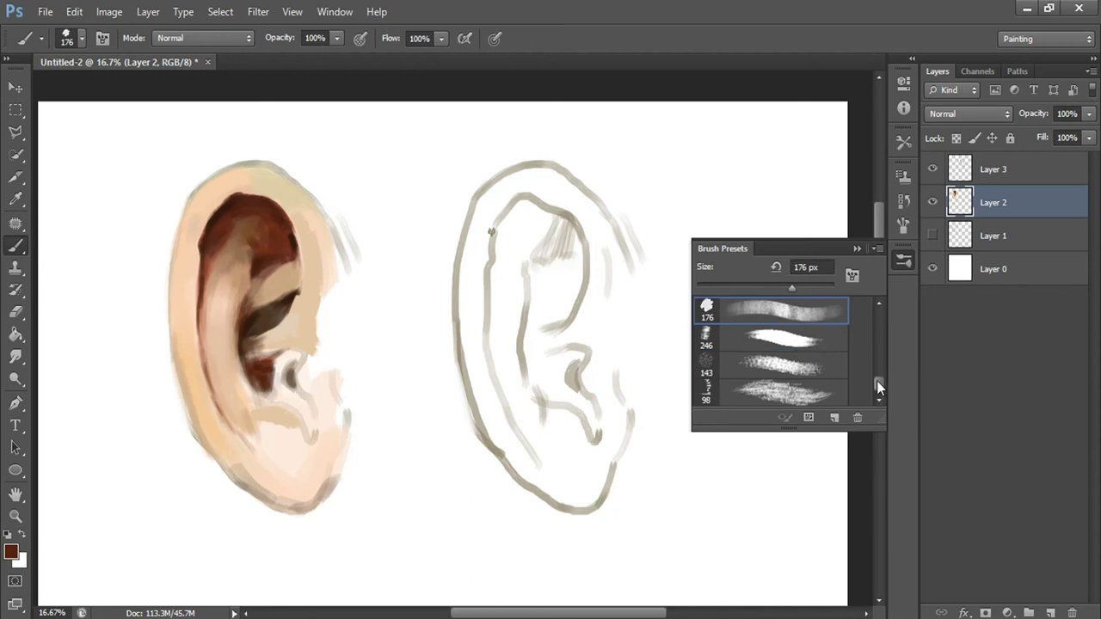
scroll(877, 380, "down", 2)
scroll(878, 378, "down", 1)
scroll(877, 378, "down", 2)
scroll(883, 376, "up", 2)
key("period")
scroll(891, 381, "down", 2)
scroll(879, 371, "down", 2)
scroll(880, 372, "up", 2)
scroll(880, 361, "up", 2)
key("period")
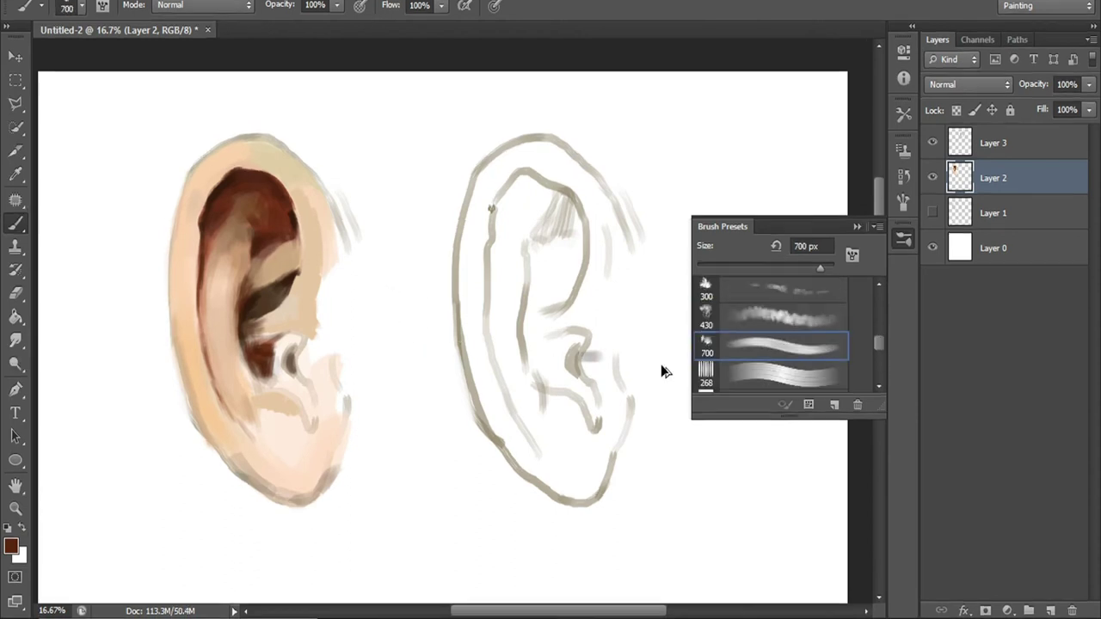
key("bracketleft")
key("bracketleft")
key("bracketleft")
- Paint dark red and orange-brown strokes inside the left ear's concha toward the lobe
mouse_move(283, 369)
left_mouse_down()
mouse_move(273, 352)
mouse_move(284, 383)
mouse_move(258, 355)
mouse_move(313, 388)
left_mouse_up()
left_click(11, 547)
left_click_drag(873, 540, 872, 533)
left_click(993, 305)
mouse_move(279, 375)
left_mouse_down()
mouse_move(297, 391)
mouse_move(287, 424)
left_mouse_up()
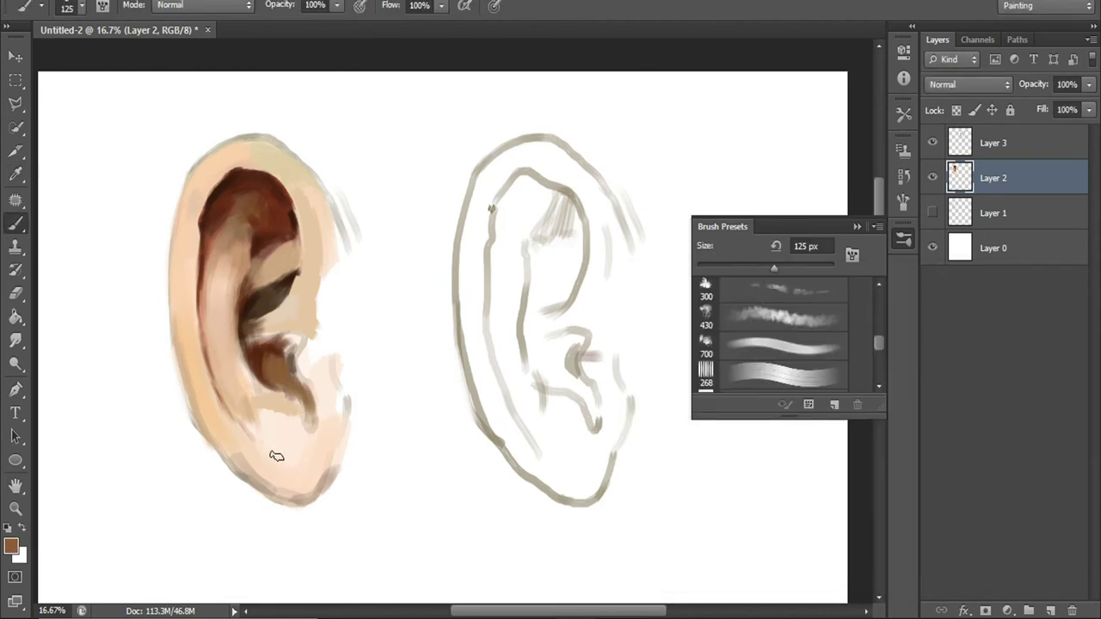
left_click(12, 547)
left_click(990, 307)
mouse_move(269, 365)
left_mouse_down()
mouse_move(258, 348)
mouse_move(284, 380)
left_mouse_up()
mouse_move(257, 344)
left_mouse_down()
mouse_move(260, 321)
mouse_move(254, 351)
left_mouse_up()
- Switch to a darker brown, shrink the brush to 100 px and add a small dark stroke
left_click(11, 547)
key("Return")
left_click(12, 547)
key("Return")
key("bracketleft")
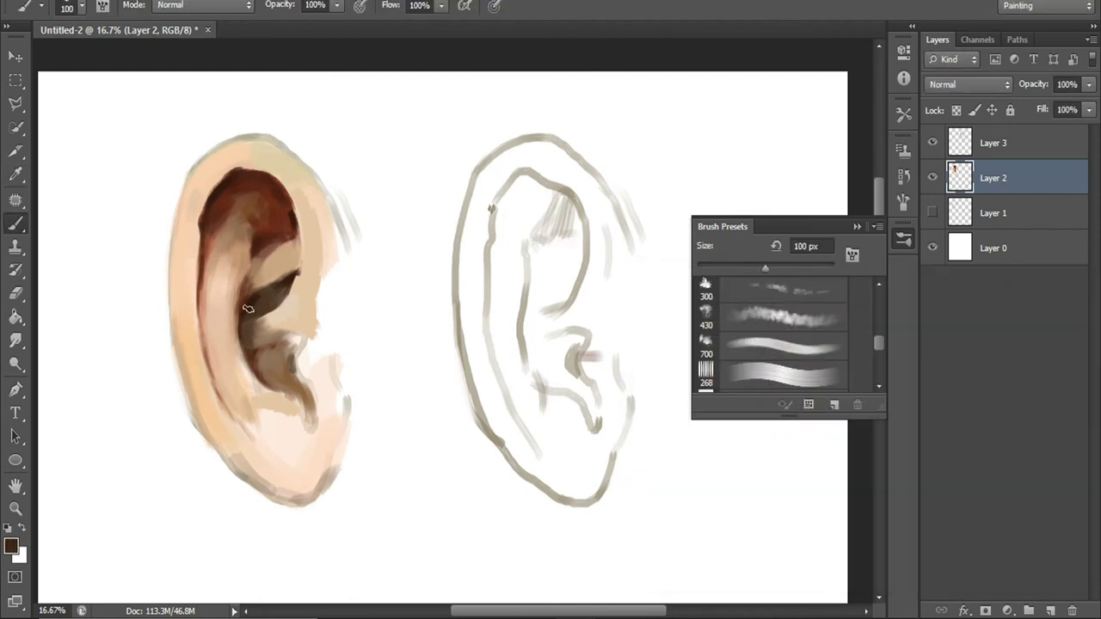
left_click(11, 547)
key("Return")
left_click(11, 547)
key("Return")
left_click_drag(287, 362, 297, 351)
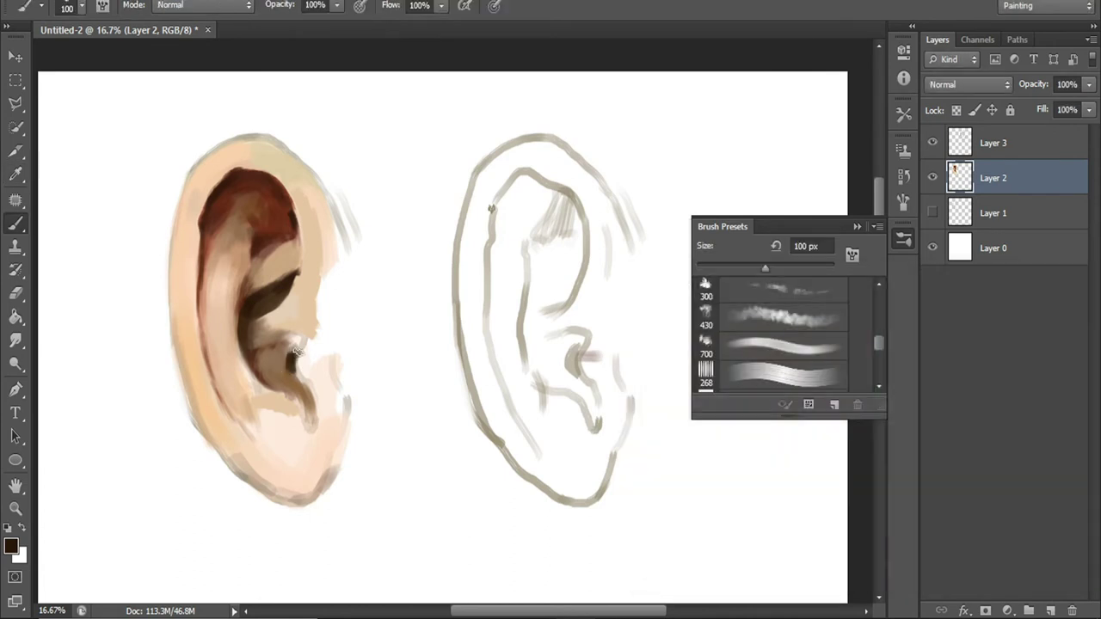
- Paint a reddish-brown stroke down the lower ear hole
left_click(11, 547)
key("Return")
mouse_move(302, 370)
left_mouse_down()
mouse_move(308, 397)
mouse_move(248, 430)
left_mouse_up()
- Sample beige from the painted ear and stroke it over the lower left ear
left_click(11, 547)
left_click(594, 418)
key("Return")
left_click(11, 547)
left_click(611, 392)
key("Return")
mouse_move(245, 379)
left_mouse_down()
mouse_move(249, 430)
mouse_move(270, 412)
left_mouse_up()
left_click_drag(219, 383, 219, 347)
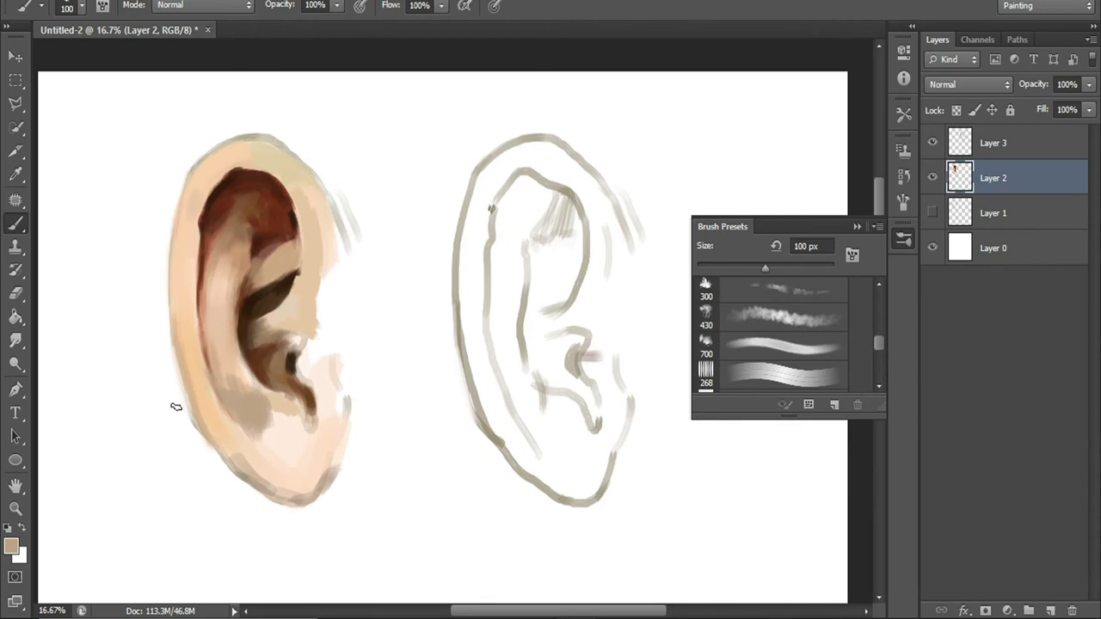
- Spread beige over the ear's lower-left area, then across the lower ear at 125 px
left_click(12, 547)
left_click(523, 393)
key("Return")
left_click_drag(246, 449, 205, 403)
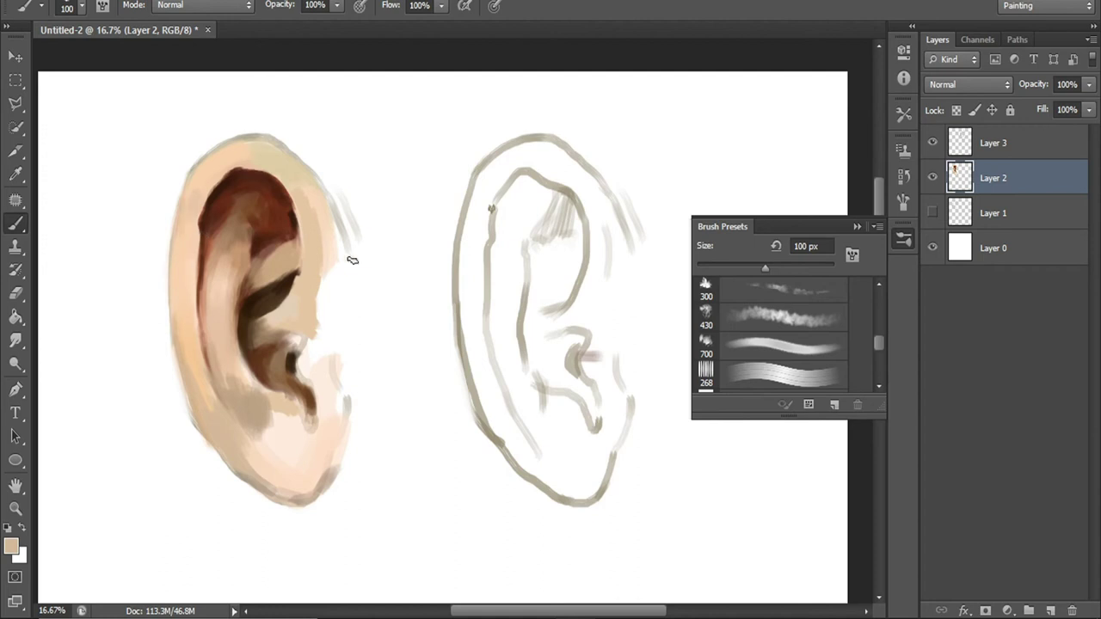
left_click(11, 547)
key("Return")
key("bracketright")
mouse_move(283, 422)
left_mouse_down()
mouse_move(262, 443)
mouse_move(311, 453)
mouse_move(253, 467)
mouse_move(283, 485)
mouse_move(261, 471)
left_mouse_up()
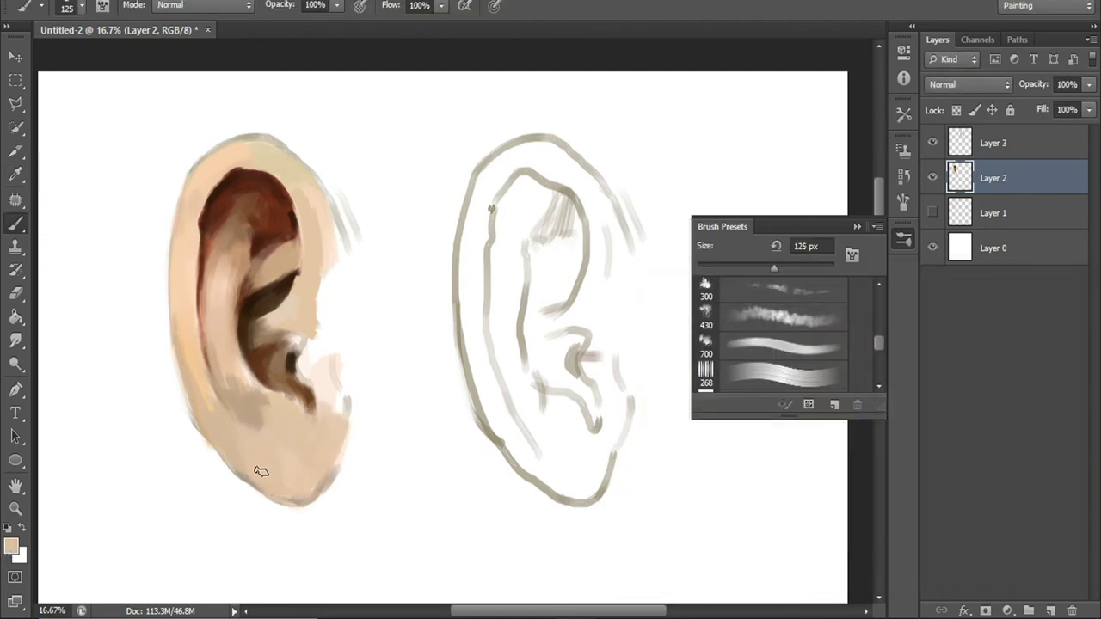
- Shift the skin tone slightly redder and set the brush back to 125 px
left_click(11, 547)
left_click(255, 406)
key("Return")
key("bracketleft")
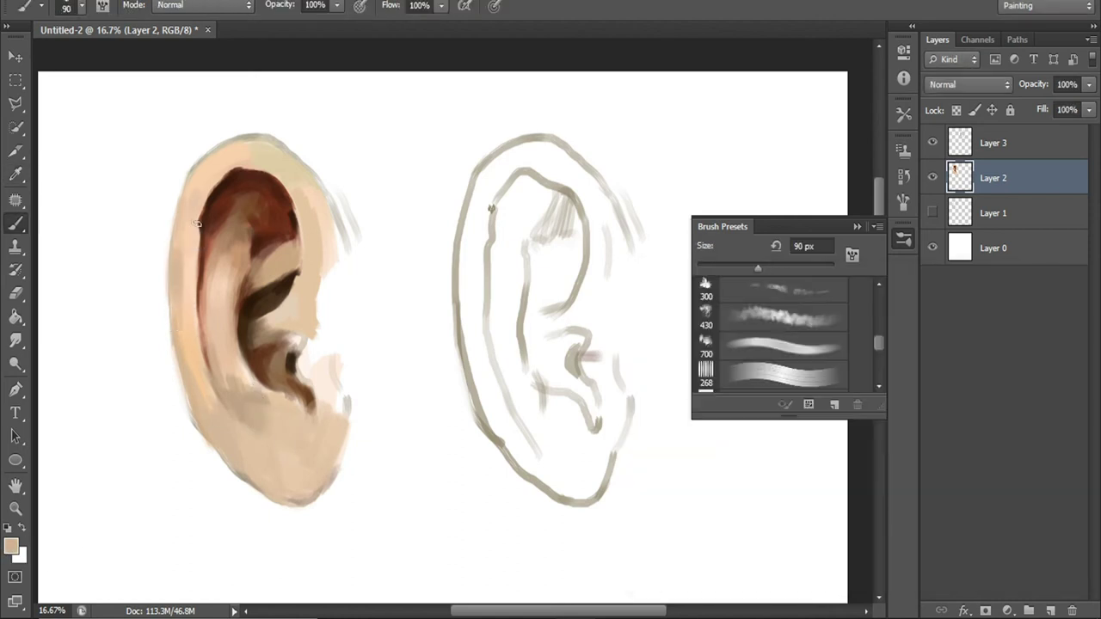
left_click(11, 547)
left_click_drag(867, 533, 866, 539)
key("Return")
key("bracketright")
key("bracketright")
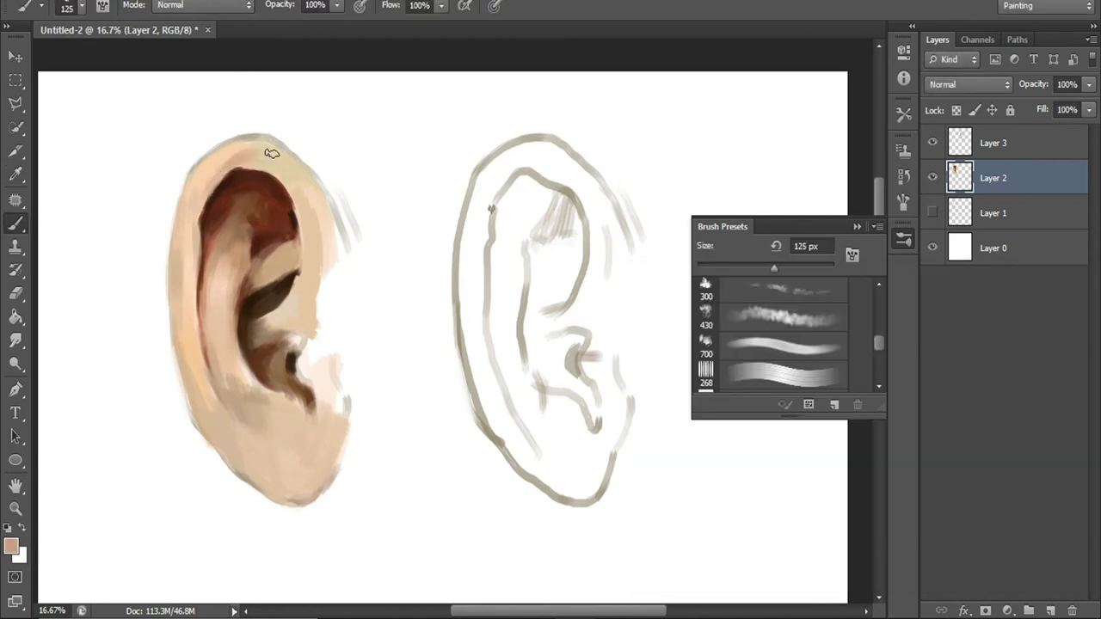
left_click(11, 547)
key("Return")
- Nudge the skin colour and paint beige along the ear's upper-right rim
left_click(11, 547)
left_click(703, 354)
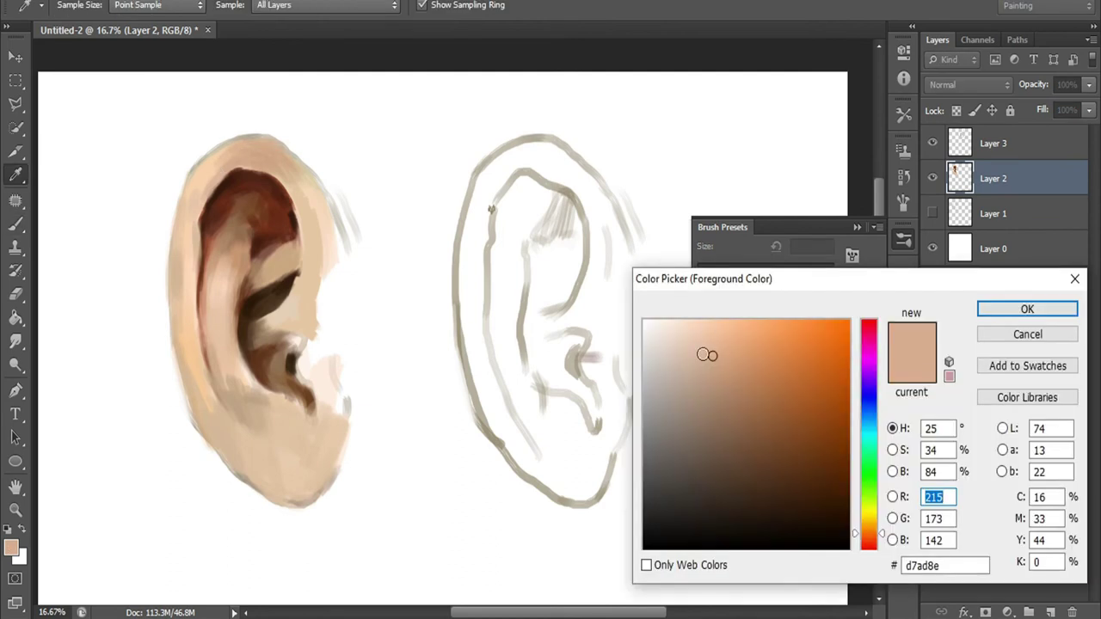
key("Return")
left_click(11, 547)
key("Return")
mouse_move(319, 234)
left_mouse_down()
mouse_move(332, 246)
mouse_move(322, 273)
left_mouse_up()
mouse_move(327, 191)
left_mouse_down()
mouse_move(343, 258)
mouse_move(322, 246)
mouse_move(320, 273)
left_mouse_up()
- Paint beige across the dark ear crevice and enlarge the brush to 150 px
left_click(12, 547)
key("Return")
left_click_drag(245, 336, 315, 346)
key("Return")
key("bracketright")
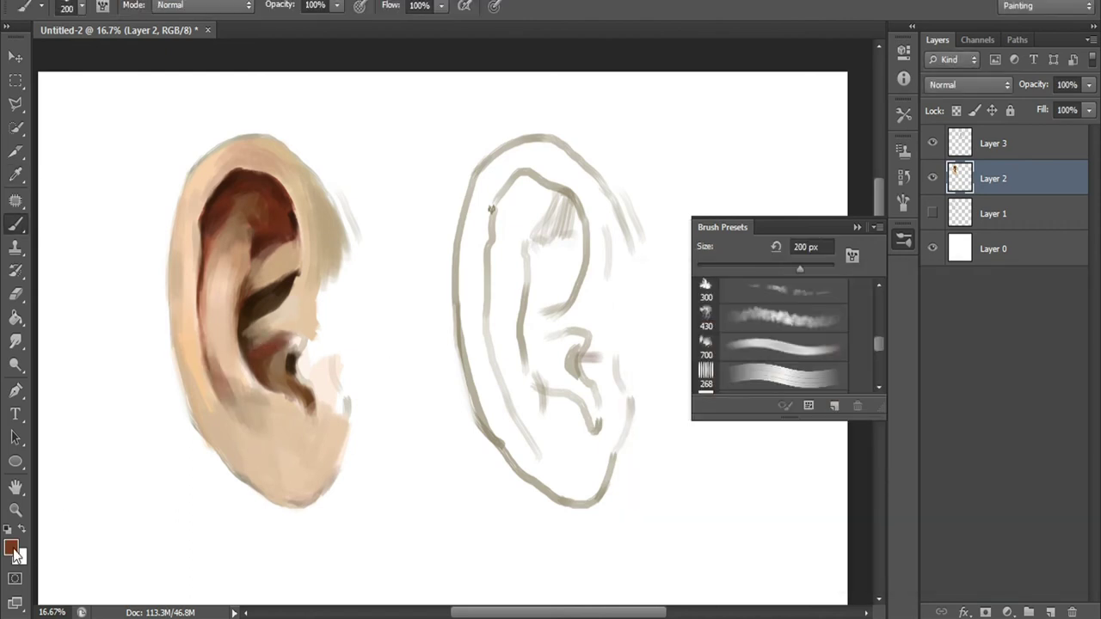
- Repaint the lower earlobe with a lighter tan
left_click(11, 548)
left_click(869, 533)
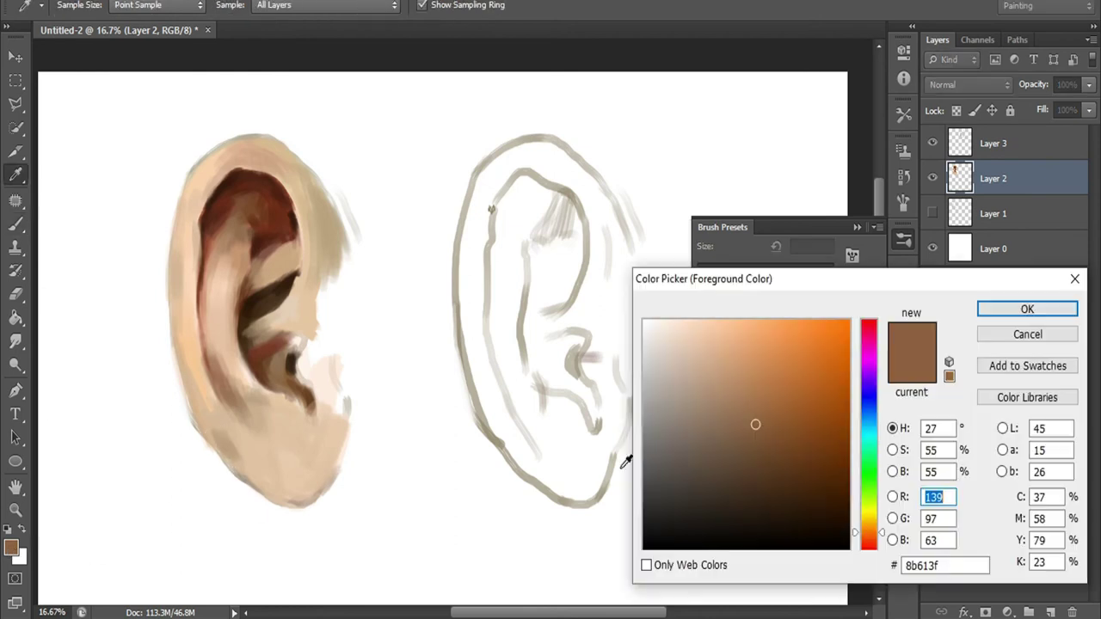
left_click(713, 401)
key("Return")
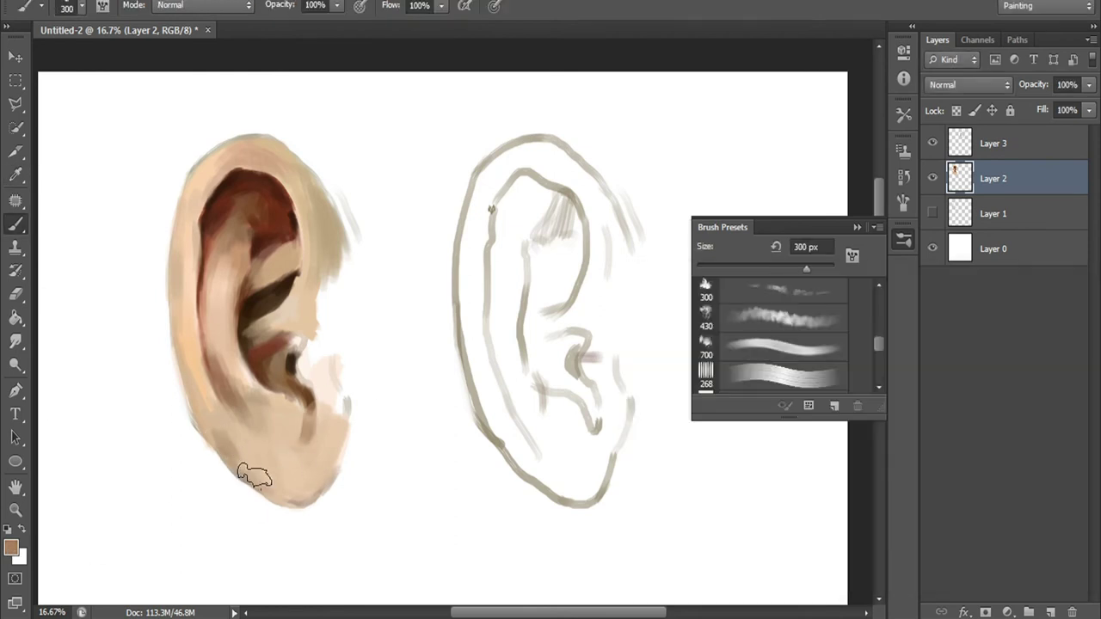
left_click_drag(247, 464, 332, 491)
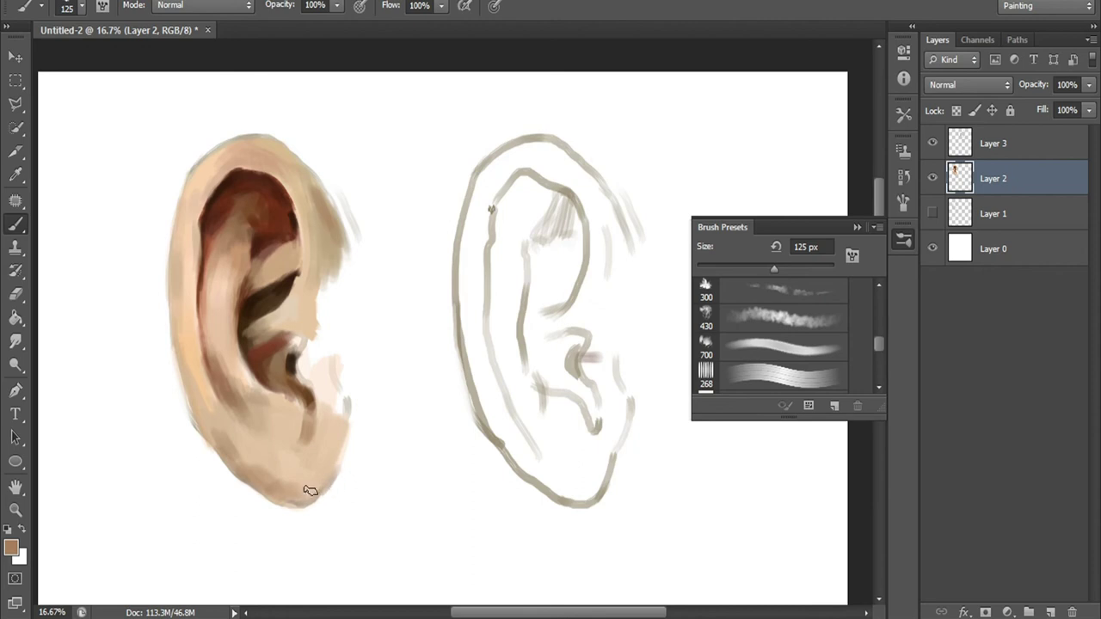
key("bracketleft")
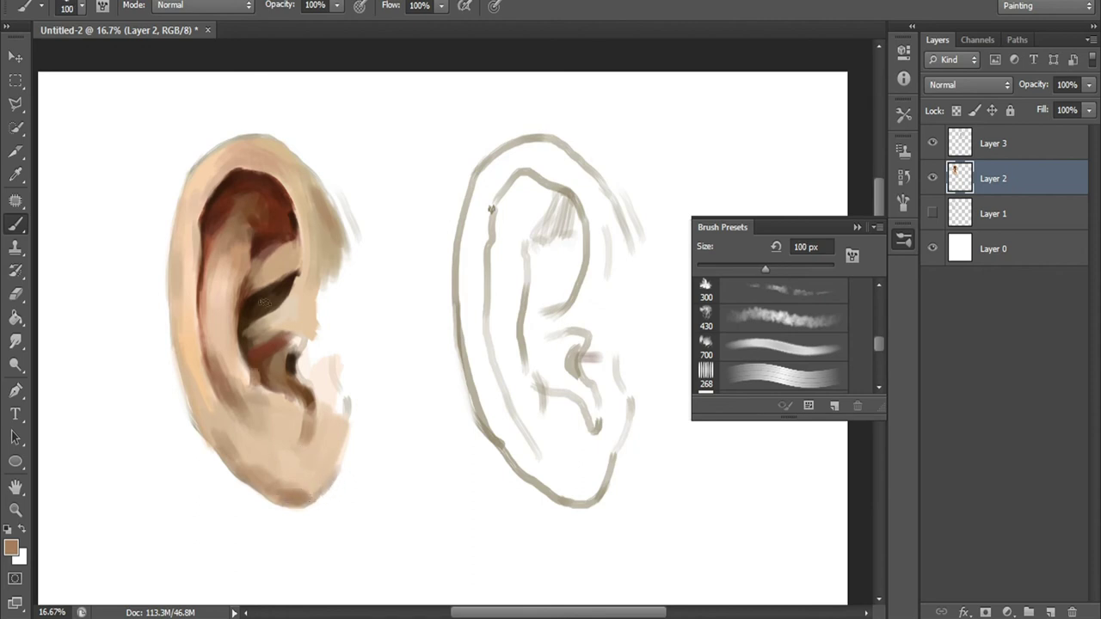
- With dark brown at 90 px, dab the inner fold and touch up the upper-right edge
left_click(12, 548)
key("Return")
key("bracketright")
key("bracketright")
key("bracketright")
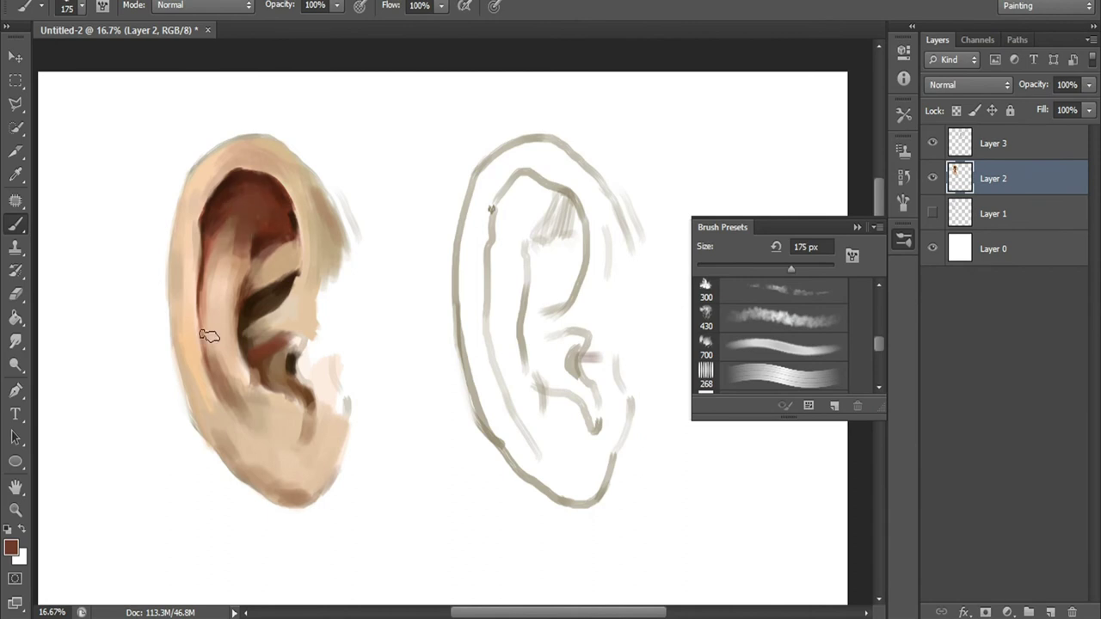
left_click(12, 548)
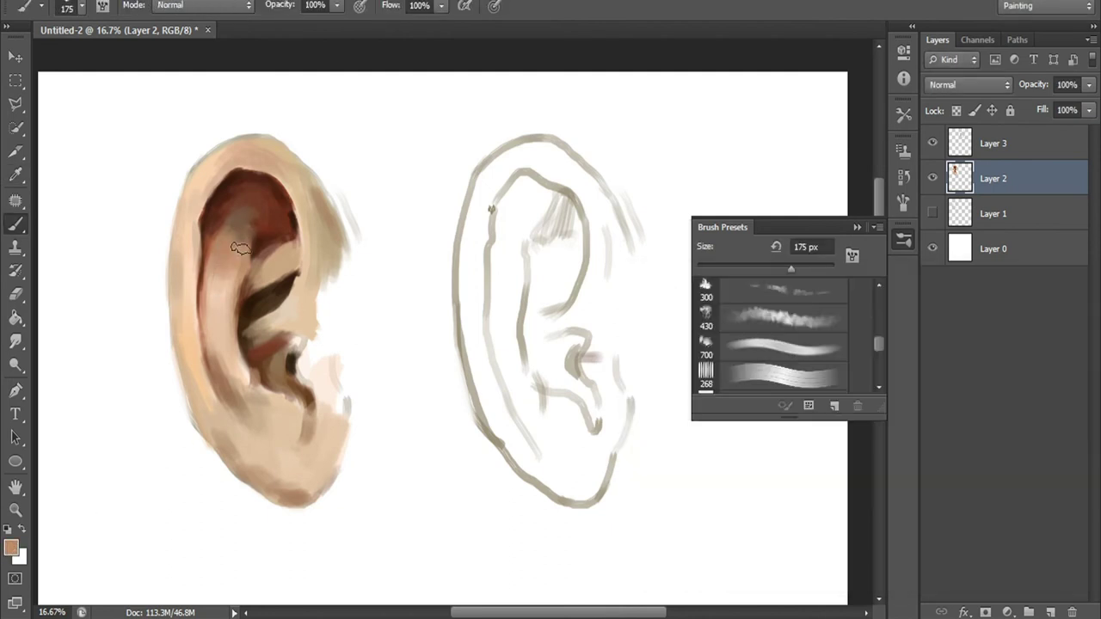
key("bracketleft")
key("bracketleft")
key("bracketleft")
left_click_drag(265, 256, 287, 259)
left_click_drag(331, 226, 342, 258)
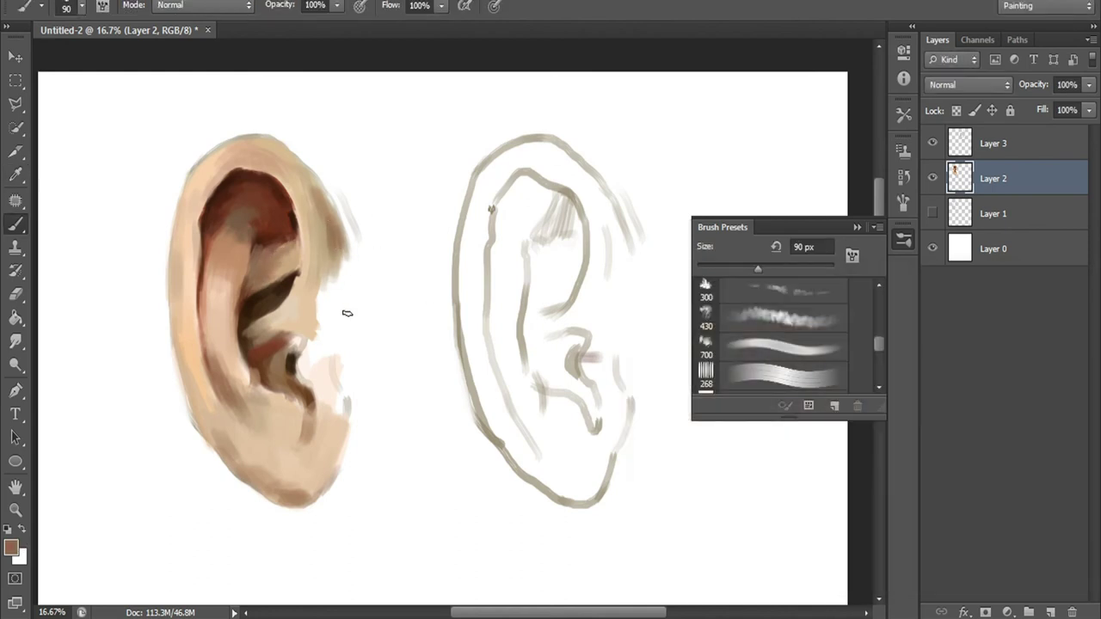
- Blend lighter tan over the earlobe and the outer and upper rim at 200 then 125 px
key("bracketright")
key("bracketright")
key("bracketright")
left_click(11, 548)
left_click(700, 398)
key("Return")
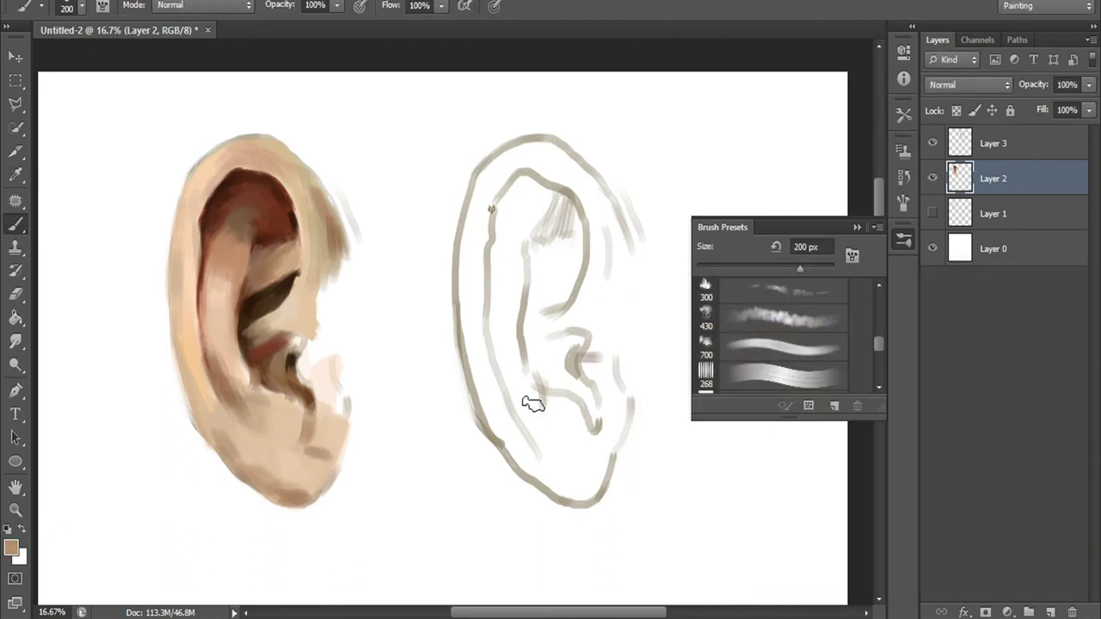
mouse_move(236, 441)
left_mouse_down()
mouse_move(315, 482)
mouse_move(301, 501)
mouse_move(338, 422)
left_mouse_up()
key("bracketleft")
key("bracketleft")
key("bracketleft")
mouse_move(294, 342)
left_mouse_down()
mouse_move(315, 255)
mouse_move(319, 300)
mouse_move(342, 287)
left_mouse_up()
mouse_move(325, 204)
left_mouse_down()
mouse_move(303, 172)
mouse_move(322, 251)
left_mouse_up()
- Choose a darker tan, then a dark brown, with the brush shrunk to 70 px
left_click(11, 548)
left_click(990, 307)
key("bracketleft")
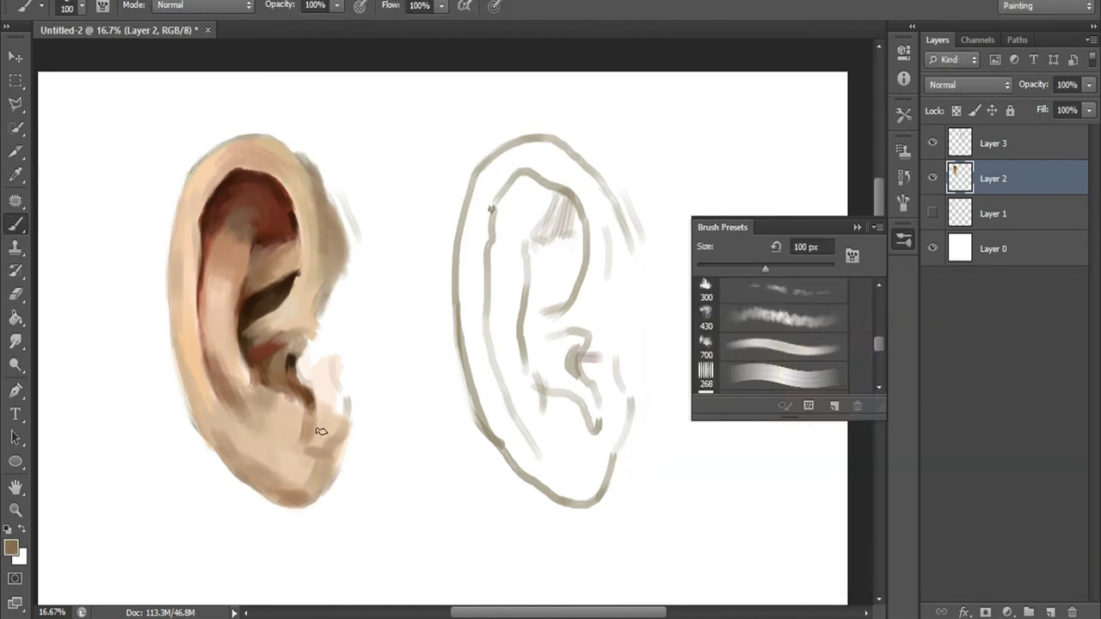
left_click(11, 548)
left_click(725, 457)
left_click(769, 490)
left_click(995, 307)
key("bracketleft")
key("bracketleft")
key("bracketleft")
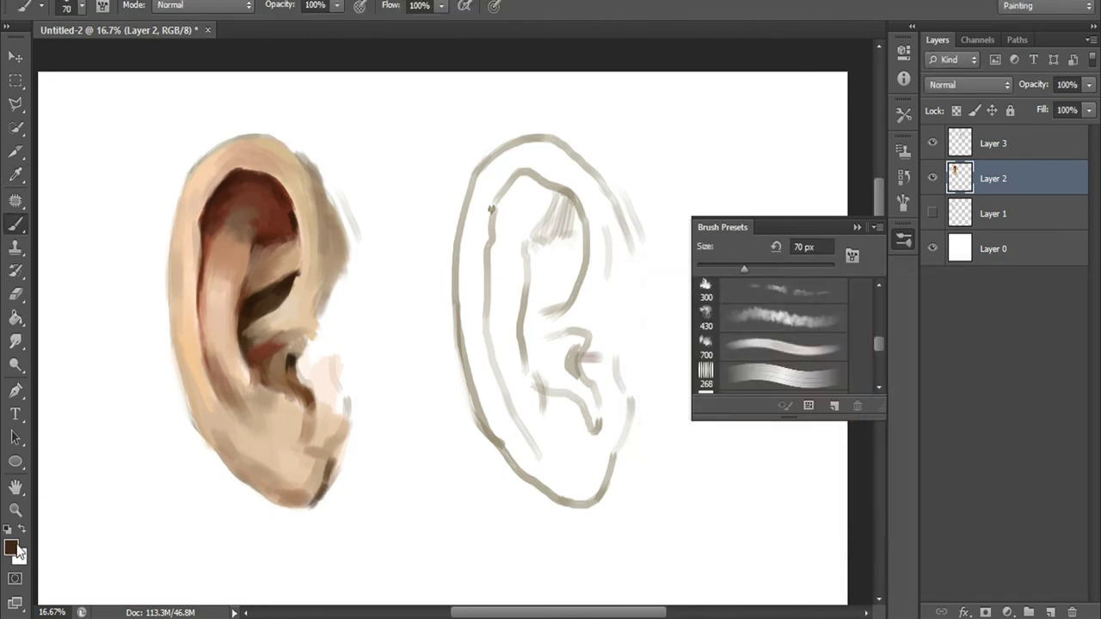
- Adjust the dark brown and add strokes at the earlobe at 100 px, then shrink to 80 px
left_click(11, 548)
left_click(764, 491)
key("Escape")
left_click(11, 548)
key("Escape")
key("bracketright")
left_click_drag(257, 487, 297, 506)
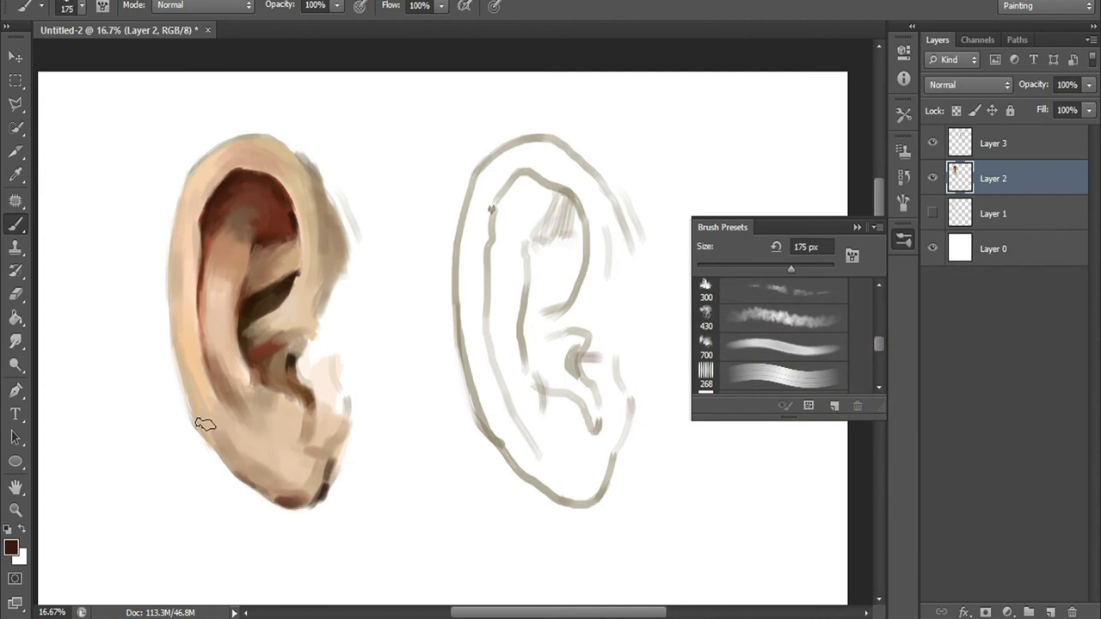
key("Escape")
key("bracketleft")
key("bracketleft")
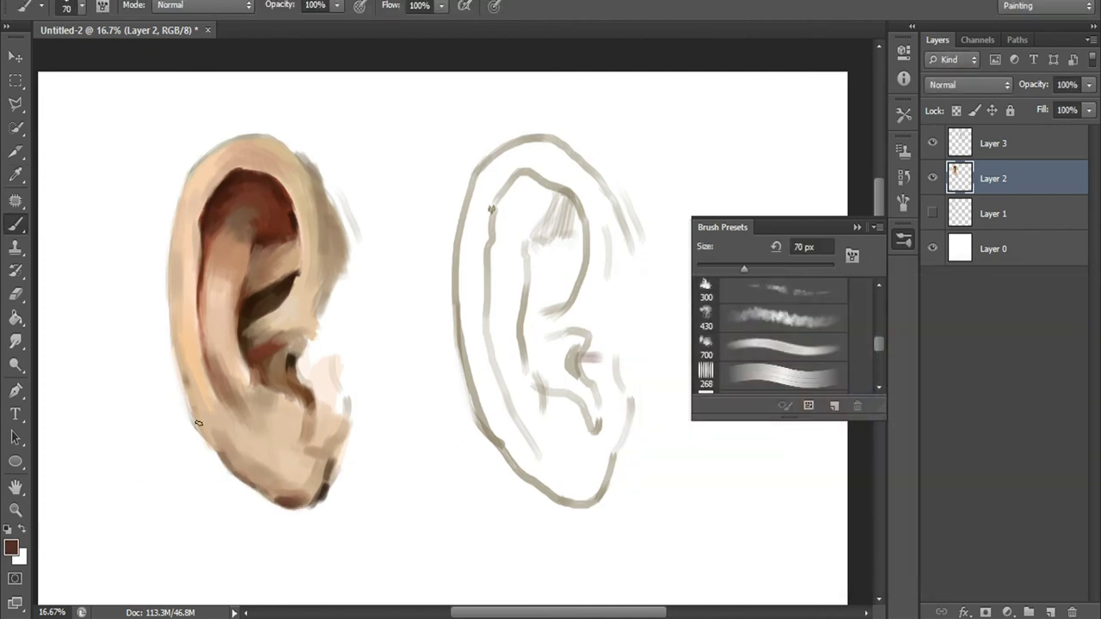
- Paint dark reddish-brown accents in the inner ear and lower hollow
left_click(176, 335, "alt")
key("Escape")
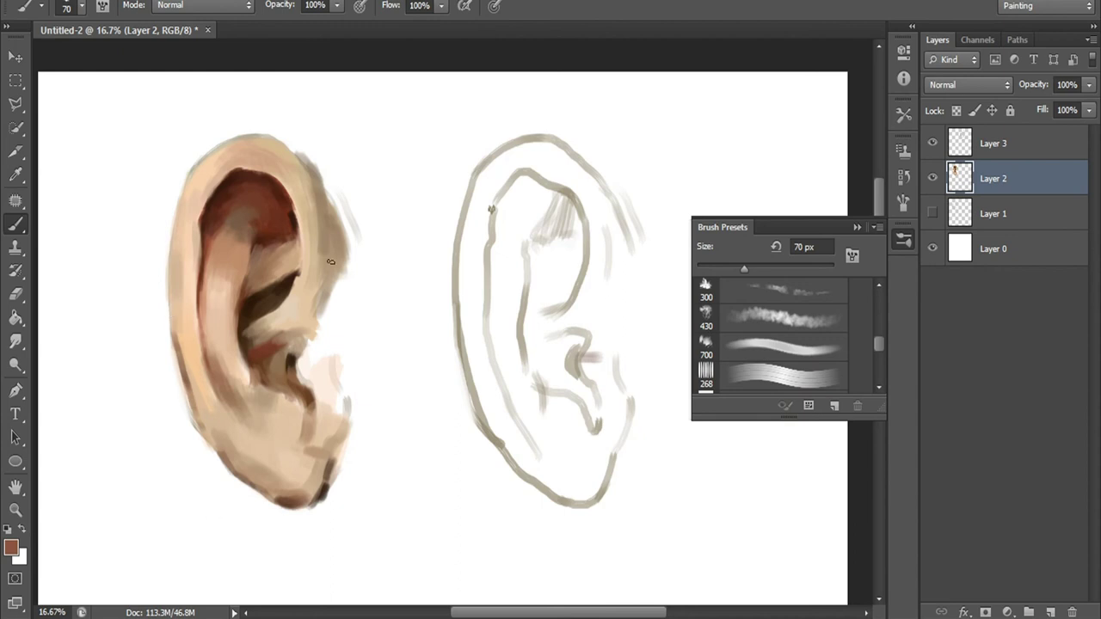
left_click(300, 354, "alt")
key("Escape")
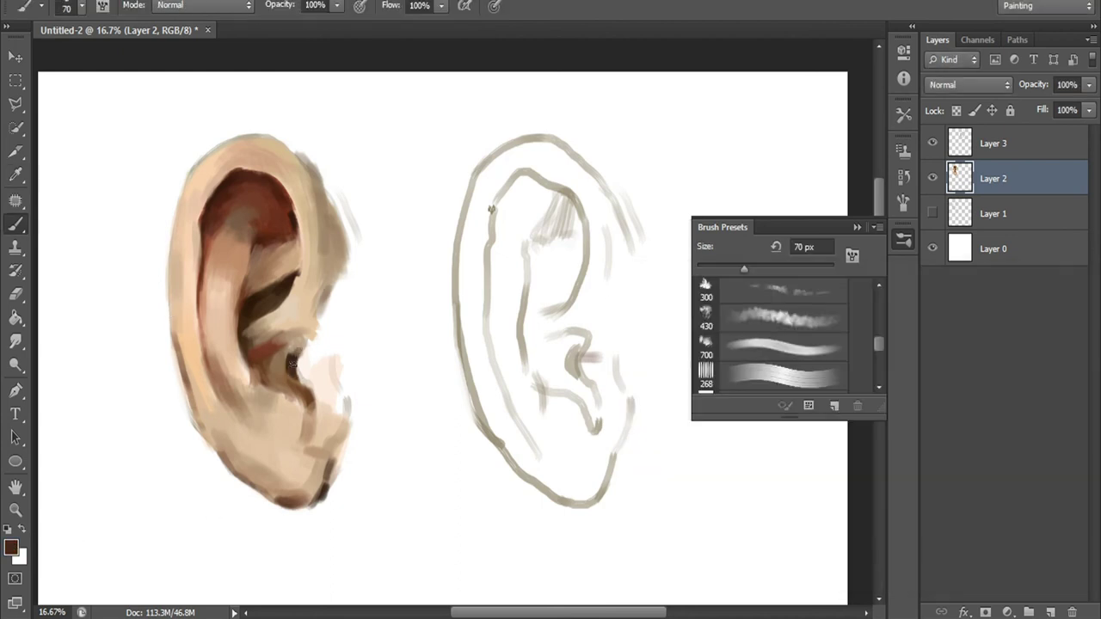
left_click_drag(249, 334, 278, 358)
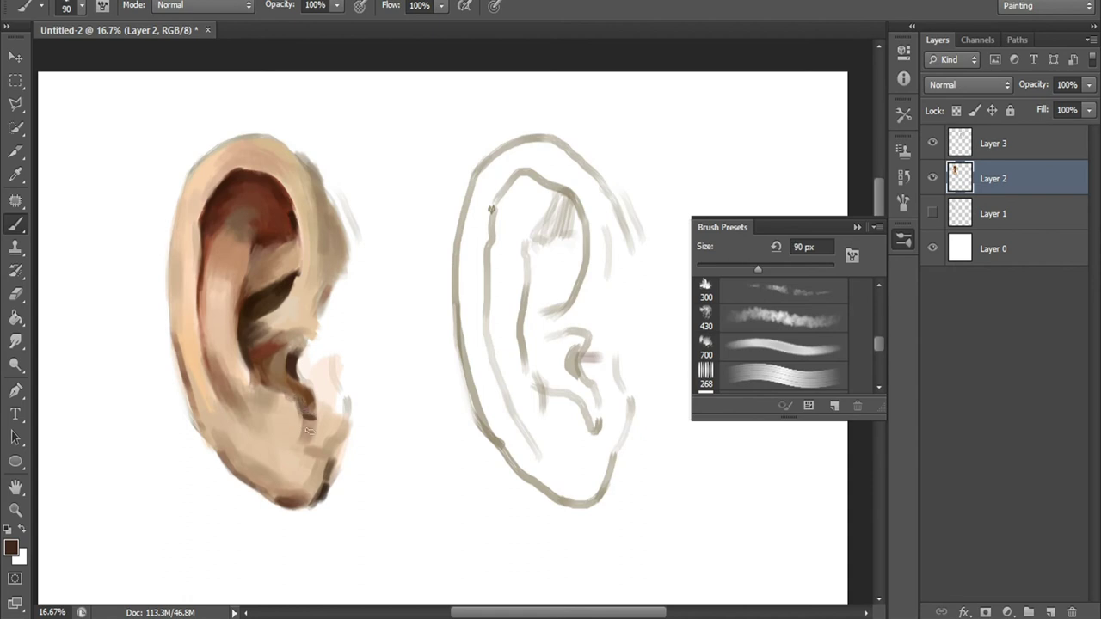
left_click_drag(282, 413, 293, 402)
- Bring the lower ear into view and sample light tan from the ear
left_click(12, 548)
key("Return")
left_click_drag(304, 486, 273, 508)
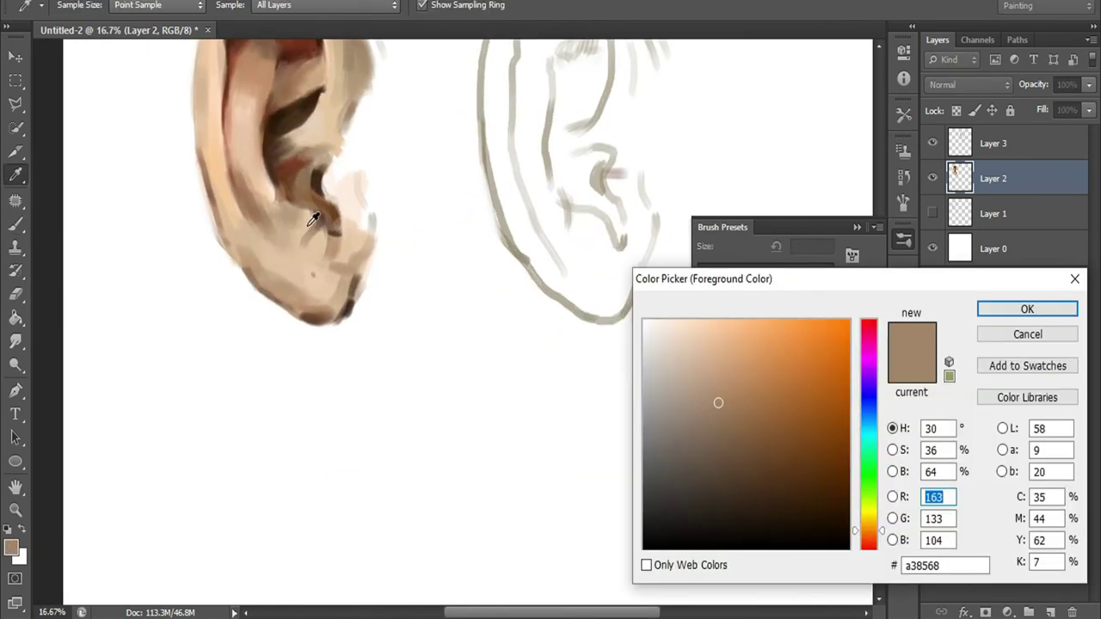
left_click(319, 216)
key("Return")
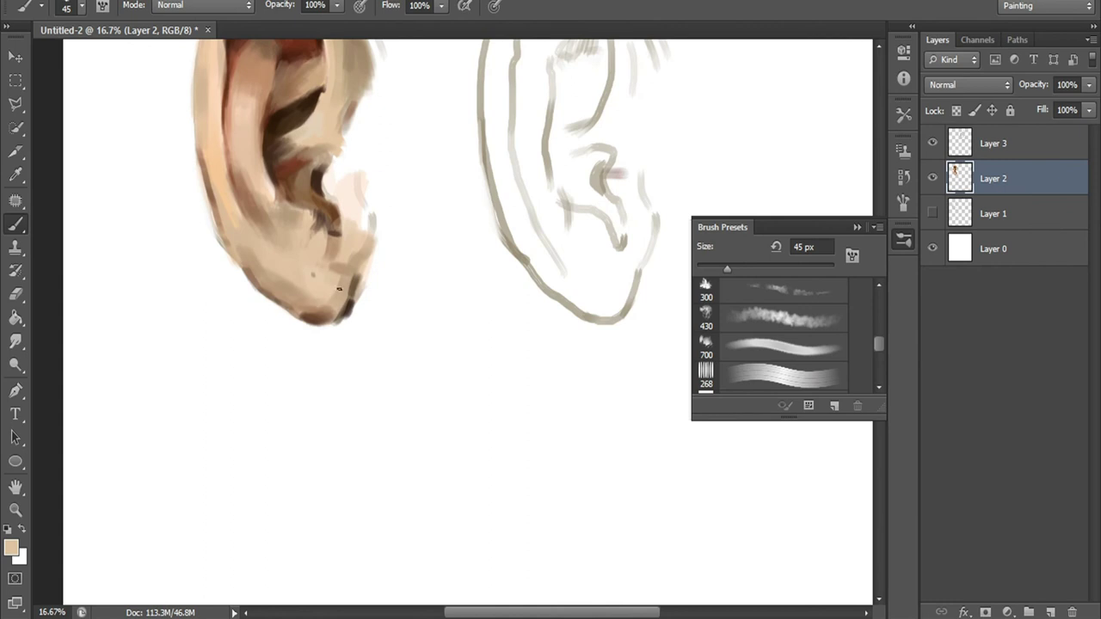
key("Return")
key("bracketright")
key("bracketright")
key("bracketright")
key("bracketright")
key("bracketright")
key("bracketright")
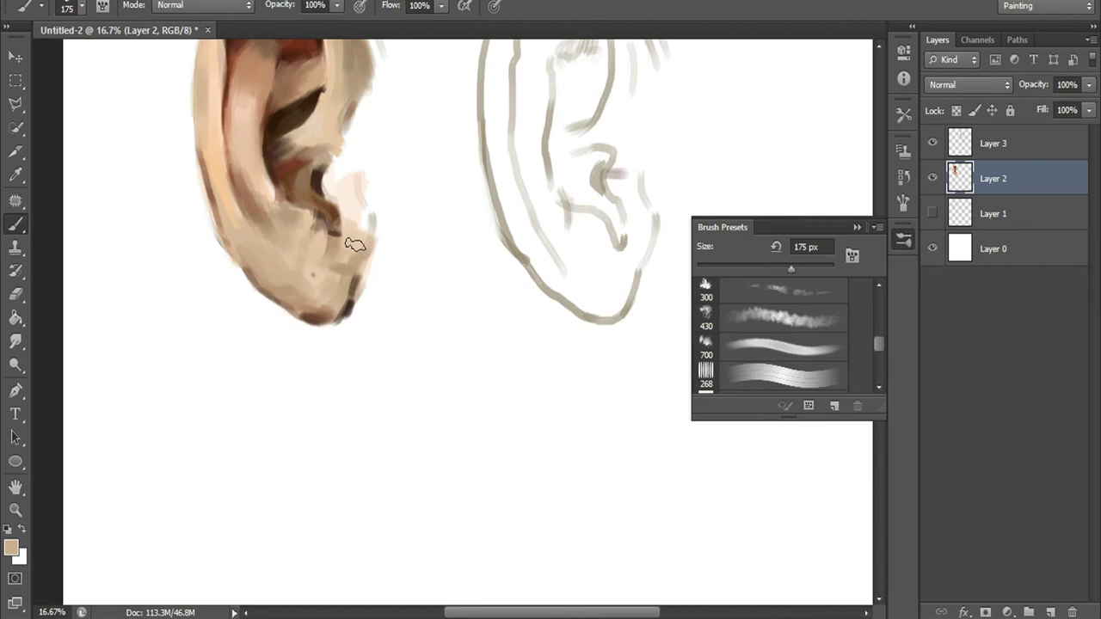
key("bracketleft")
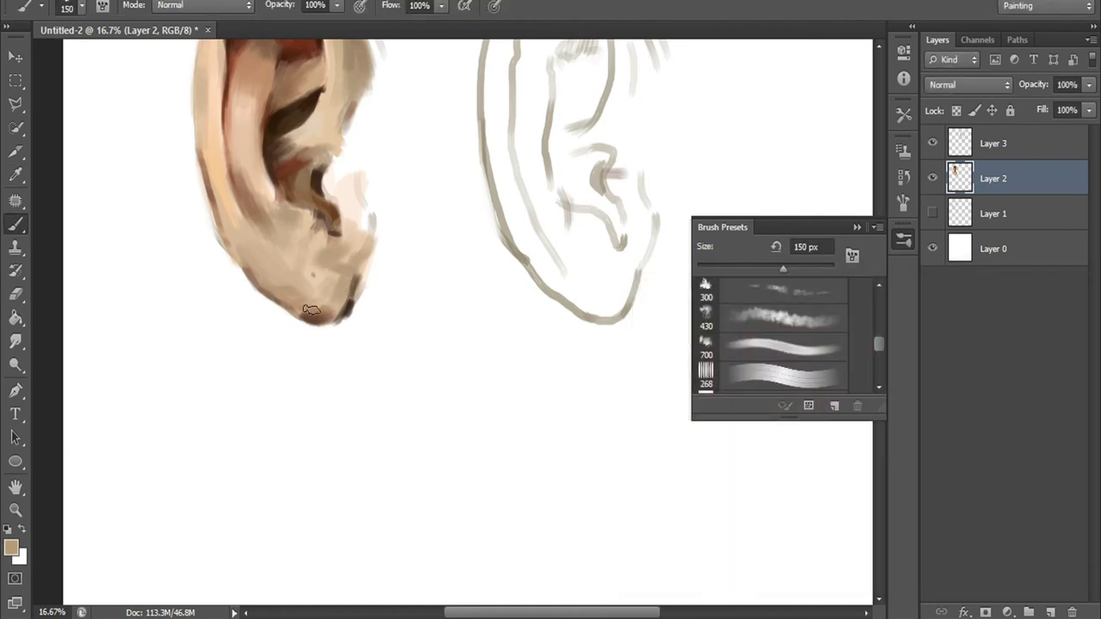
- Pick a dark brown and shrink the brush to 80 px
left_click(10, 548)
key("Return")
key("bracketleft")
key("bracketleft")
key("bracketleft")
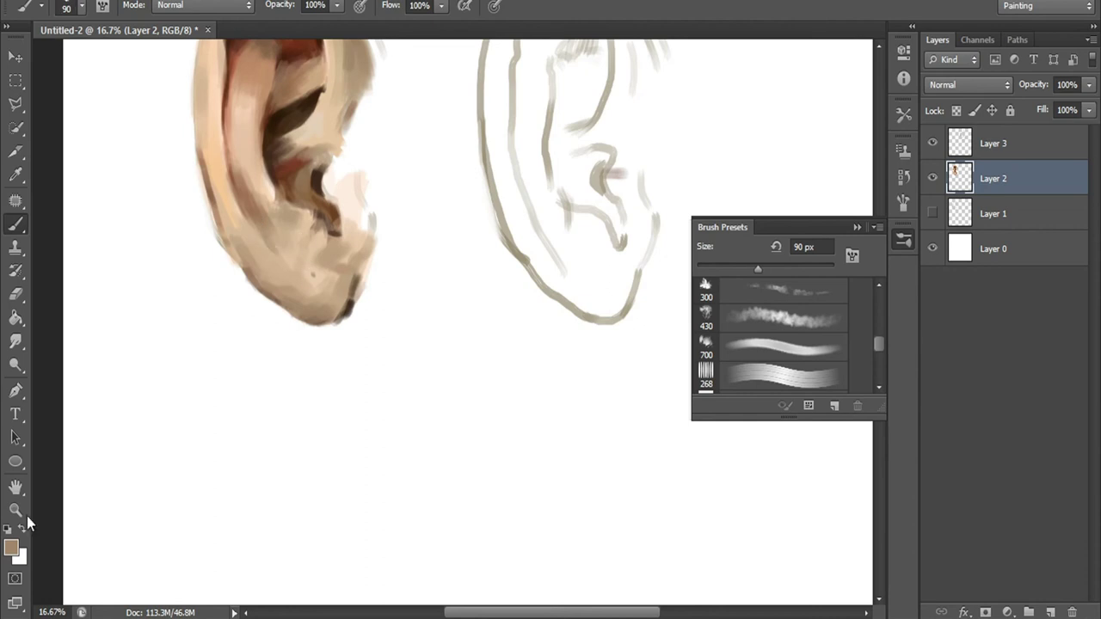
left_click(11, 547)
left_click(806, 499)
key("Return")
key("bracketleft")
- Switch to light tan, then a slightly warmer reddish-tan for the lower lobe
left_click(11, 547)
left_click(741, 398)
key("Return")
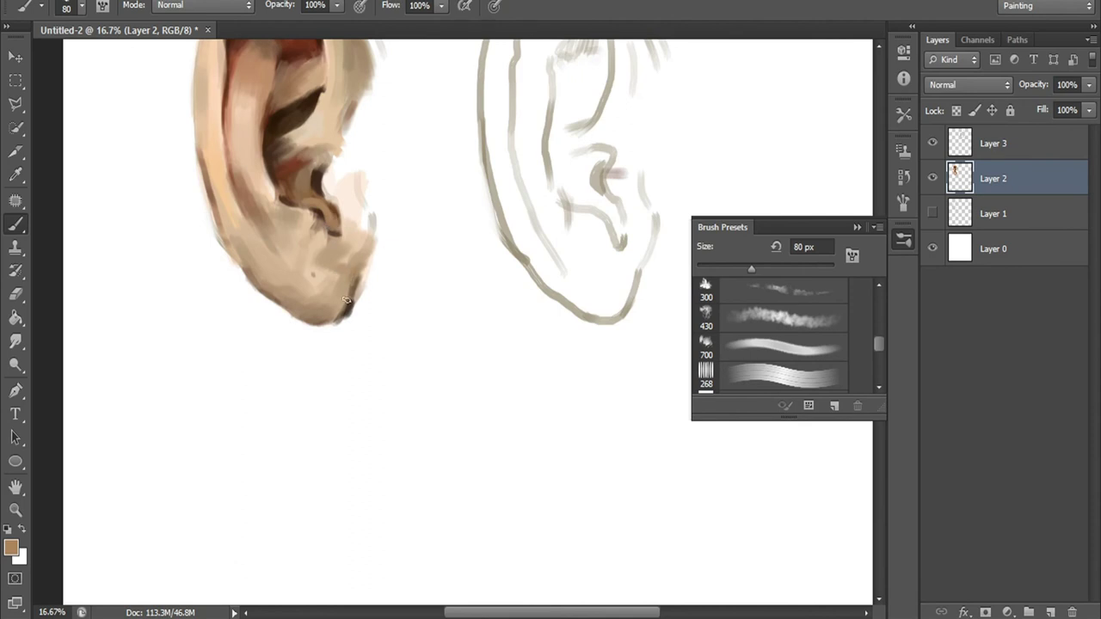
left_click(11, 547)
left_click(761, 383)
key("Return")
left_click(10, 547)
left_click(866, 534)
key("Return")
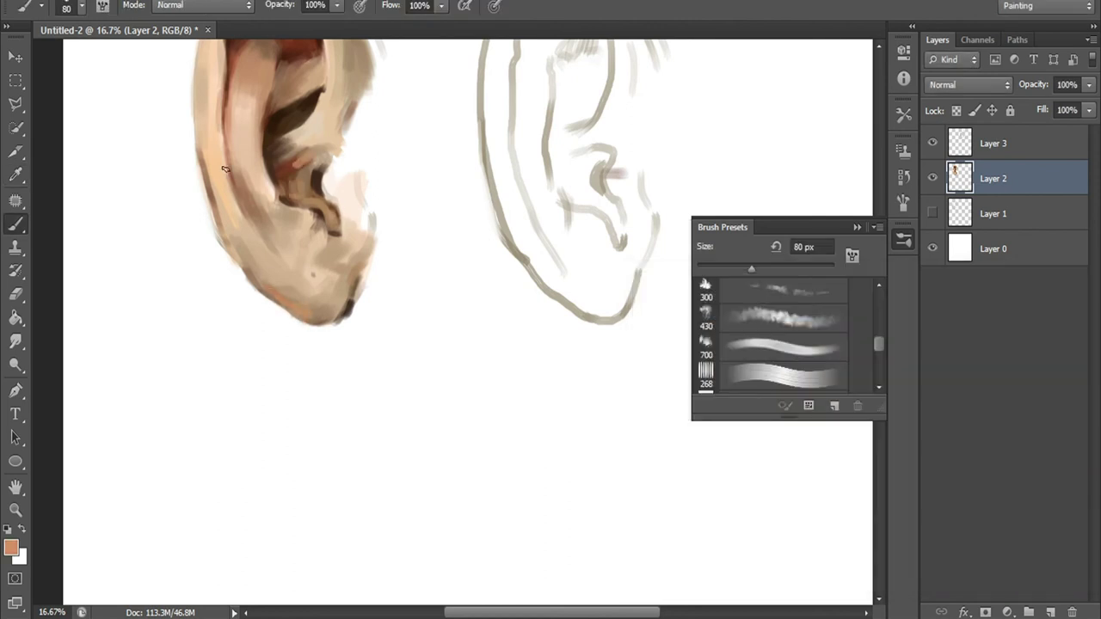
- Paint dark red-brown and darker brown shadows into the left ear's upper hollow at 125 px
scroll(177, 368, "up", 5)
left_click(11, 547)
left_click(797, 490)
key("Return")
key("bracketright")
key("bracketright")
key("bracketright")
left_click_drag(312, 175, 340, 142)
left_click(10, 547)
key("Return")
left_click_drag(296, 106, 299, 175)
- Paint a darker tan stroke across the left ear's lower part with a 90 px brush
left_click(14, 547)
key("Return")
key("bracketright")
key("bracketright")
key("bracketright")
key("bracketleft")
key("bracketleft")
key("bracketleft")
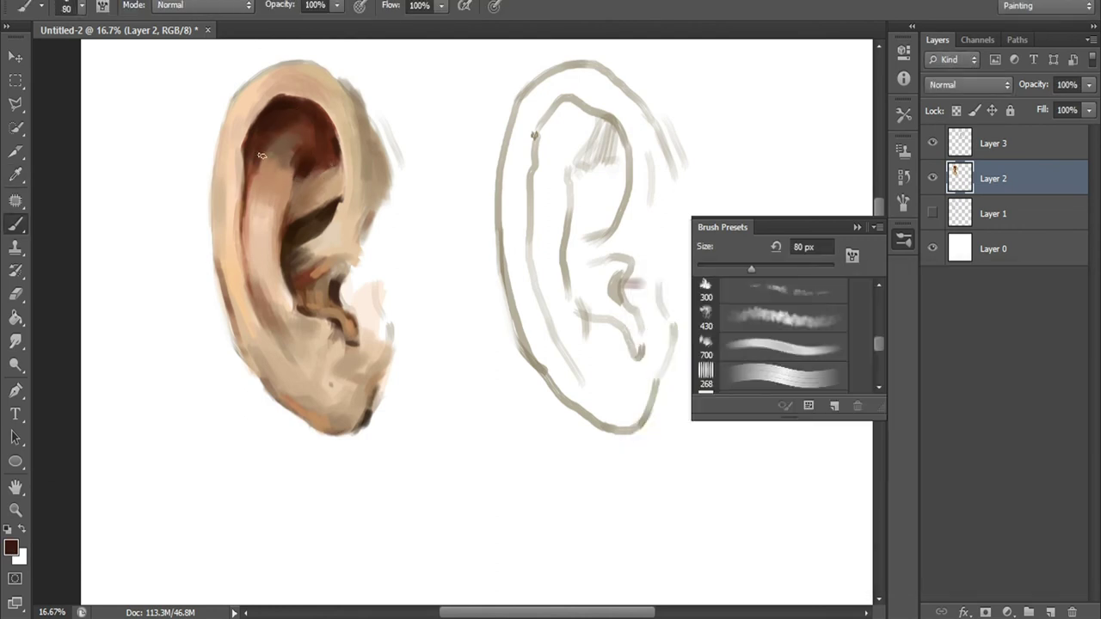
left_click(10, 547)
left_click(730, 415)
key("Return")
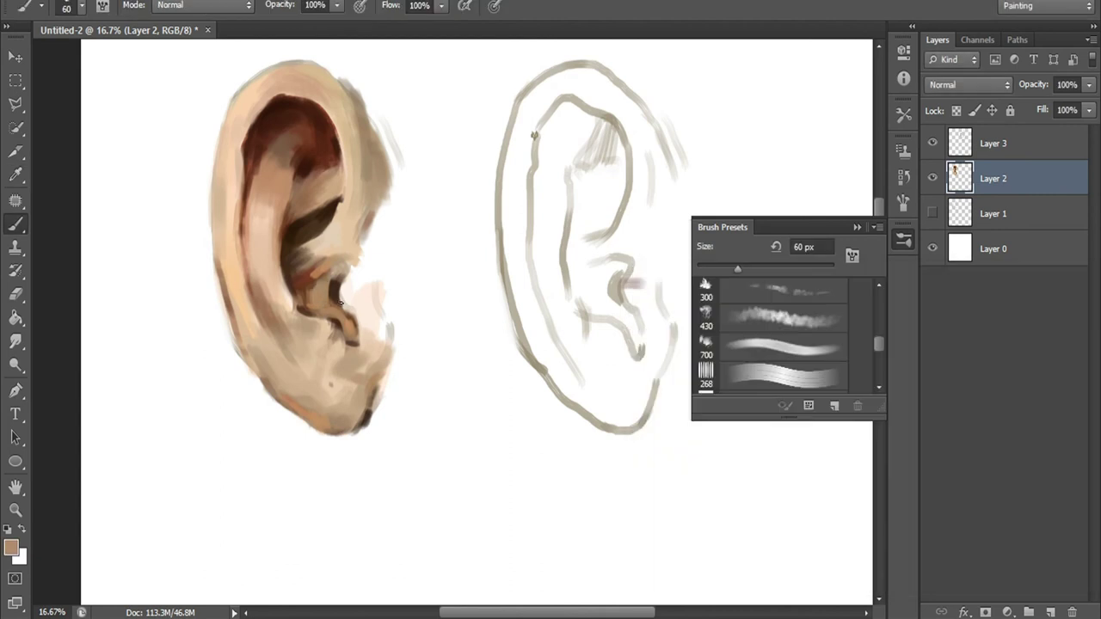
key("Return")
key("bracketright")
key("bracketright")
key("bracketright")
left_click(11, 548)
left_click(705, 401)
key("Return")
left_click_drag(301, 262, 348, 260)
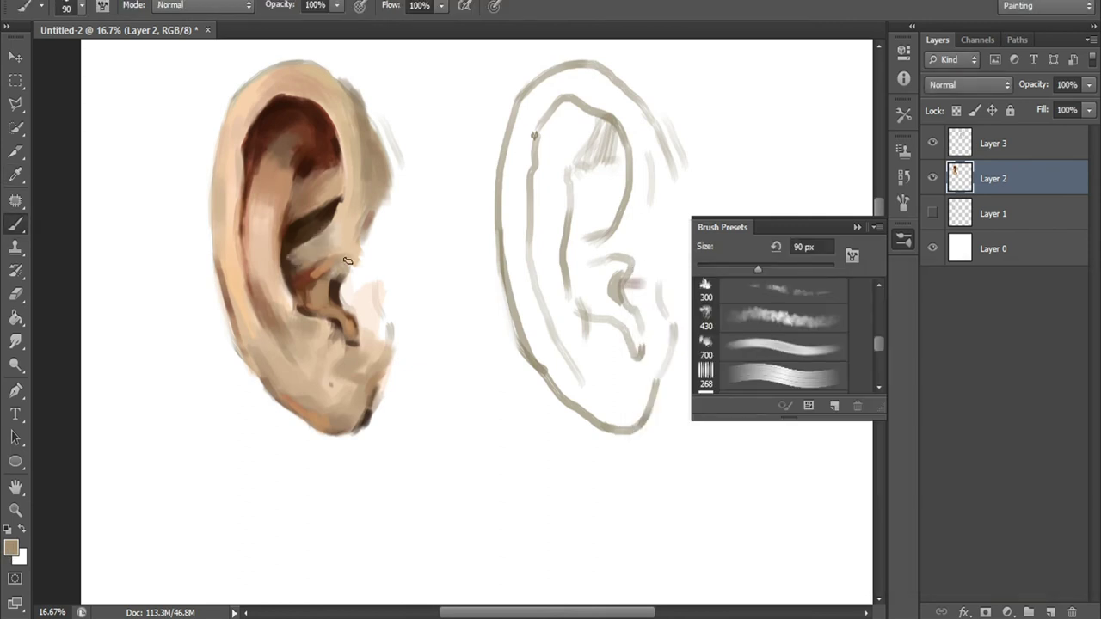
- Darken the lower edge of the left earlobe with a hue-adjusted brown at 80 px
left_click(15, 554)
key("Return")
key("bracketleft")
key("bracketleft")
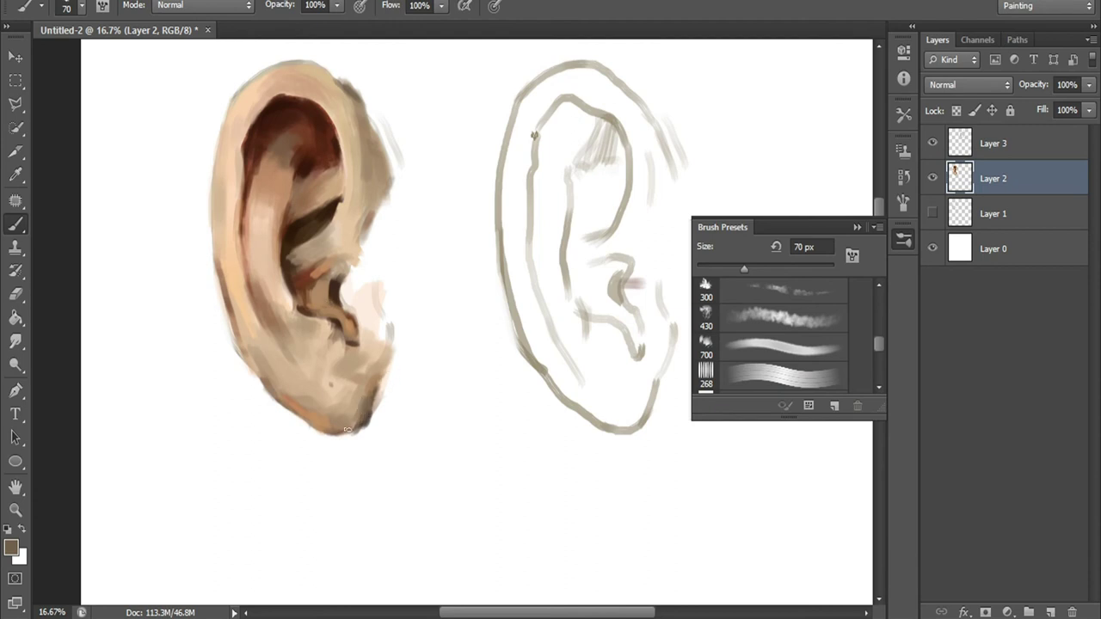
left_click(12, 548)
left_click(740, 462)
left_click(867, 538)
key("Return")
key("bracketright")
key("bracketright")
key("bracketright")
left_click(14, 550)
key("Return")
key("bracketleft")
key("bracketleft")
key("bracketleft")
left_click_drag(289, 411, 318, 434)
- Lighten the left earlobe with light peach strokes using a 175 px brush
left_click(11, 551)
key("Return")
left_click(11, 549)
left_click(351, 340)
key("Return")
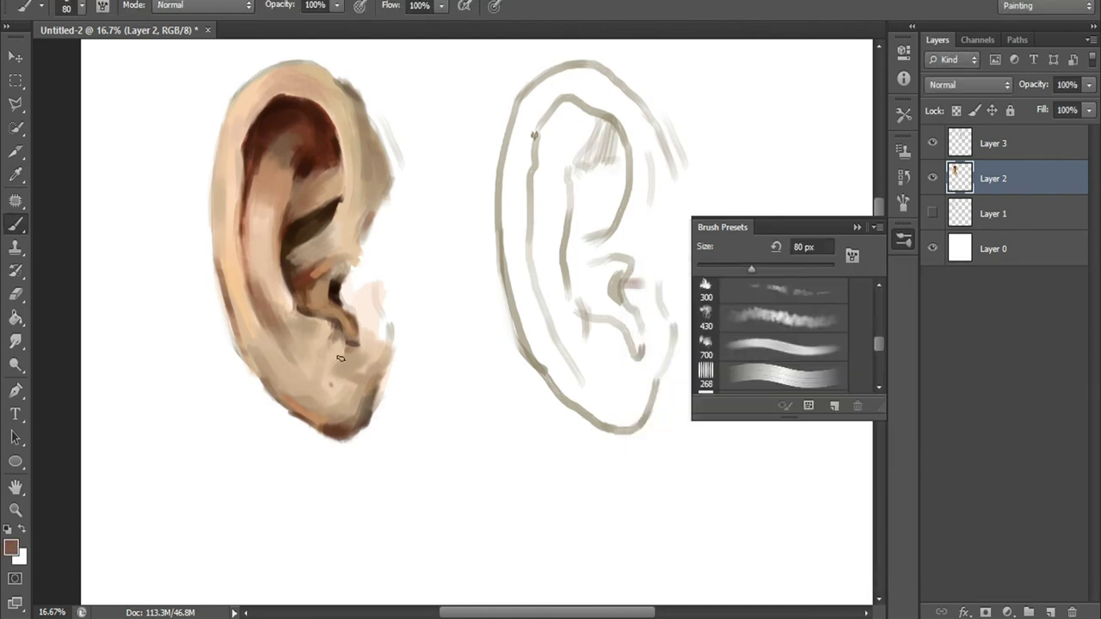
key("bracketright")
key("bracketright")
key("bracketright")
left_click(12, 548)
left_click(332, 269)
key("Return")
key("bracketright")
key("bracketleft")
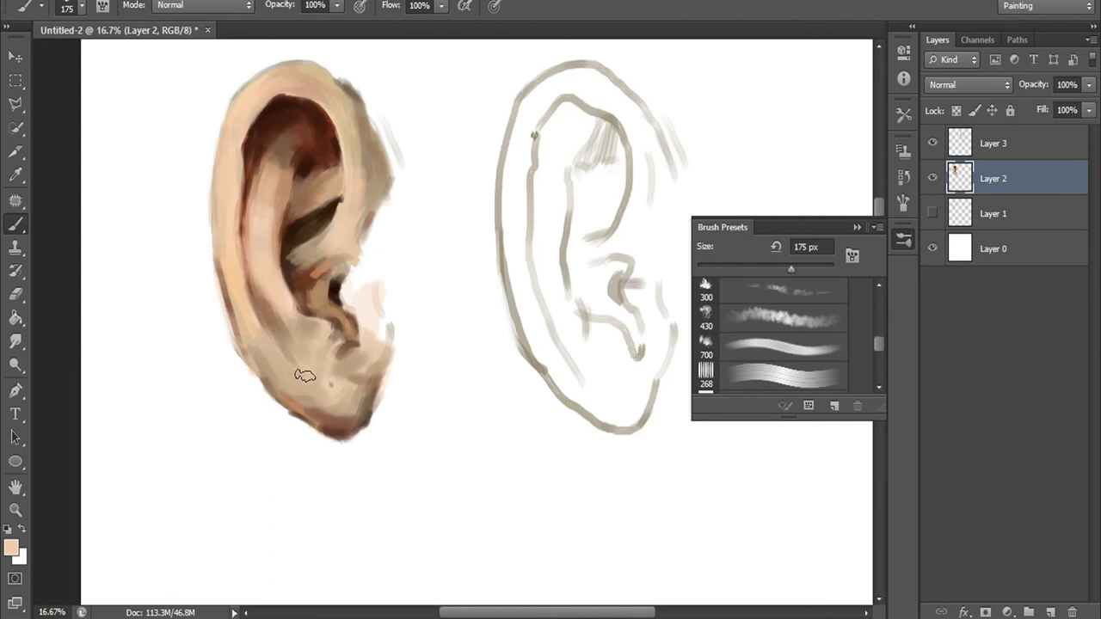
left_click_drag(319, 361, 323, 408)
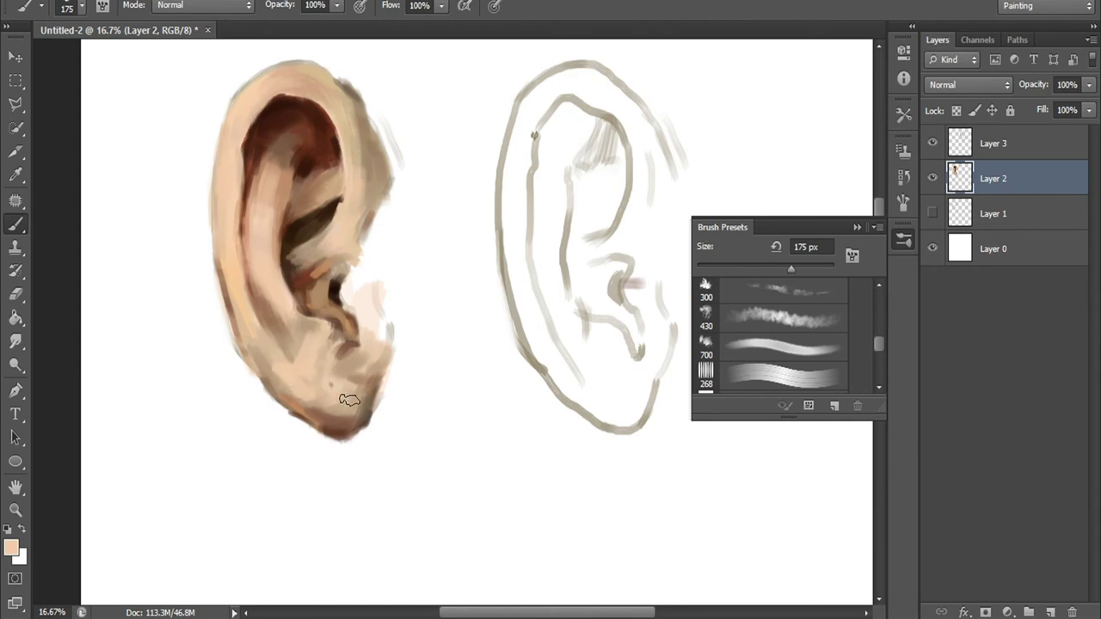
- Recheck the light peach colour in the Color Picker, leaving it unchanged
left_click(12, 548)
key("Return")
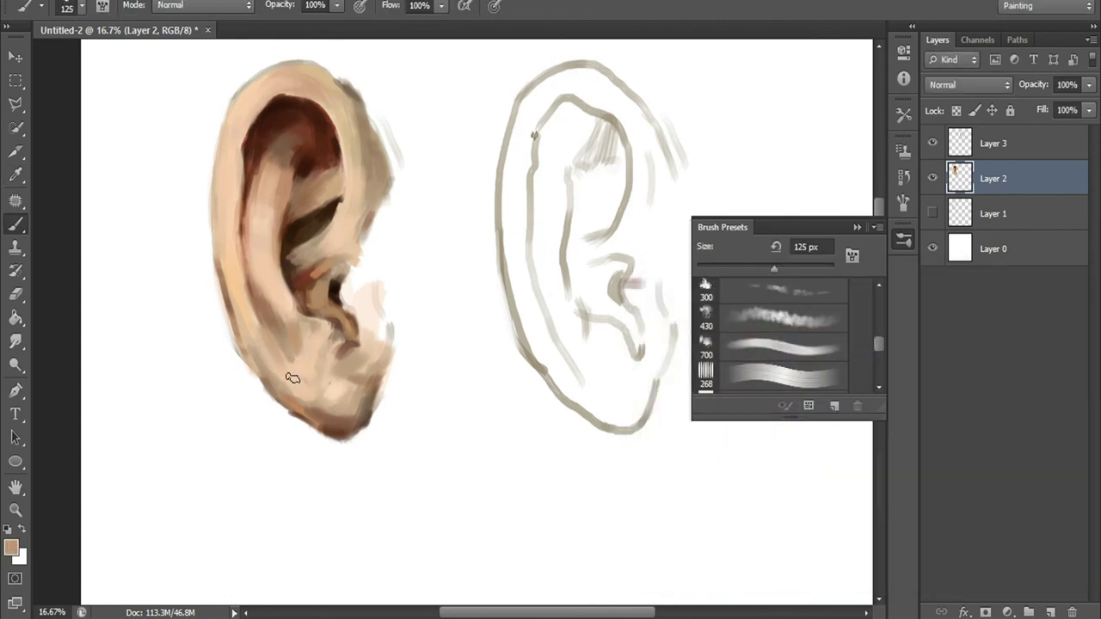
left_click(12, 547)
key("Return")
- Zoom in on both ears, switch to the Brush with a new preset and set black
key("b")
scroll(603, 439, "down", 3)
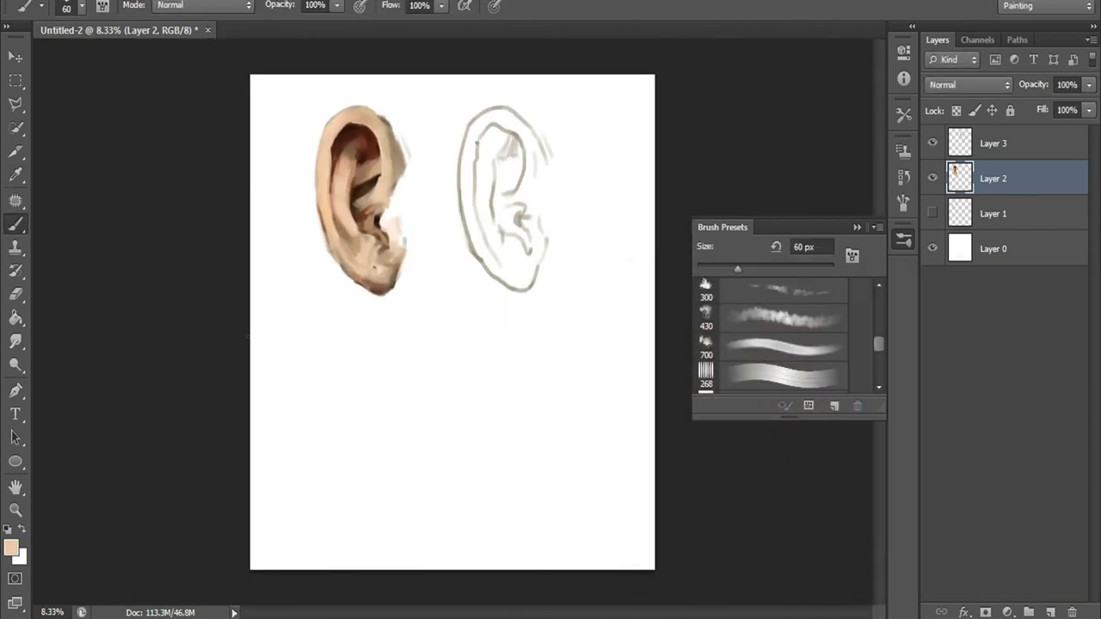
key("ctrl+plus")
key("bracketright")
key("bracketright")
key("bracketright")
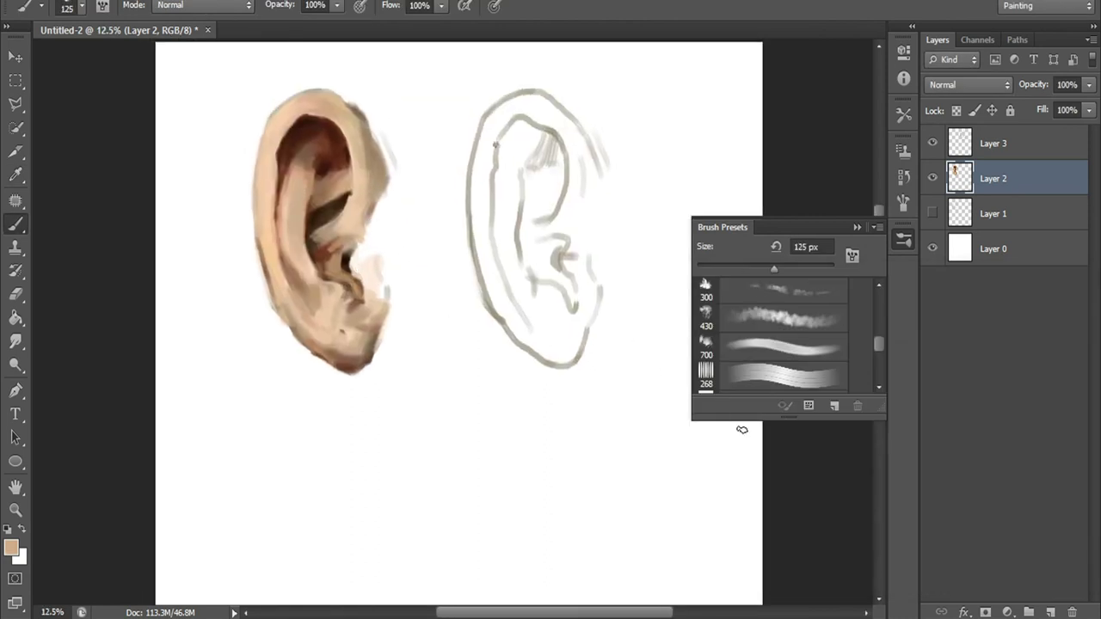
left_click(741, 429)
right_click(18, 226)
left_click(113, 222)
left_click(903, 238)
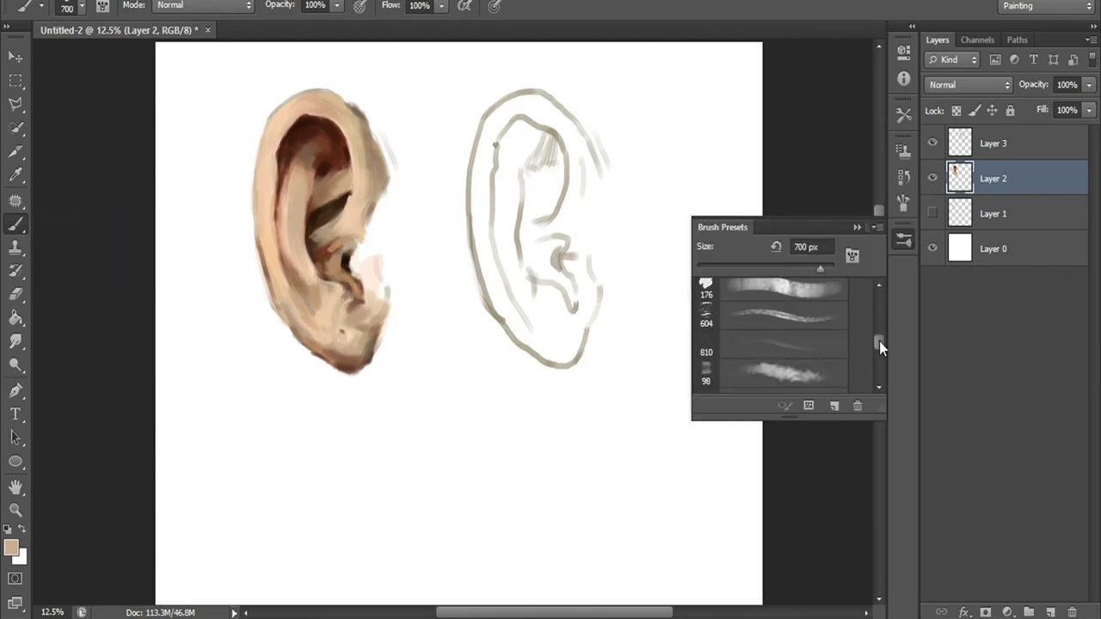
left_click(774, 327)
left_click_drag(616, 346, 621, 372)
key("Return")
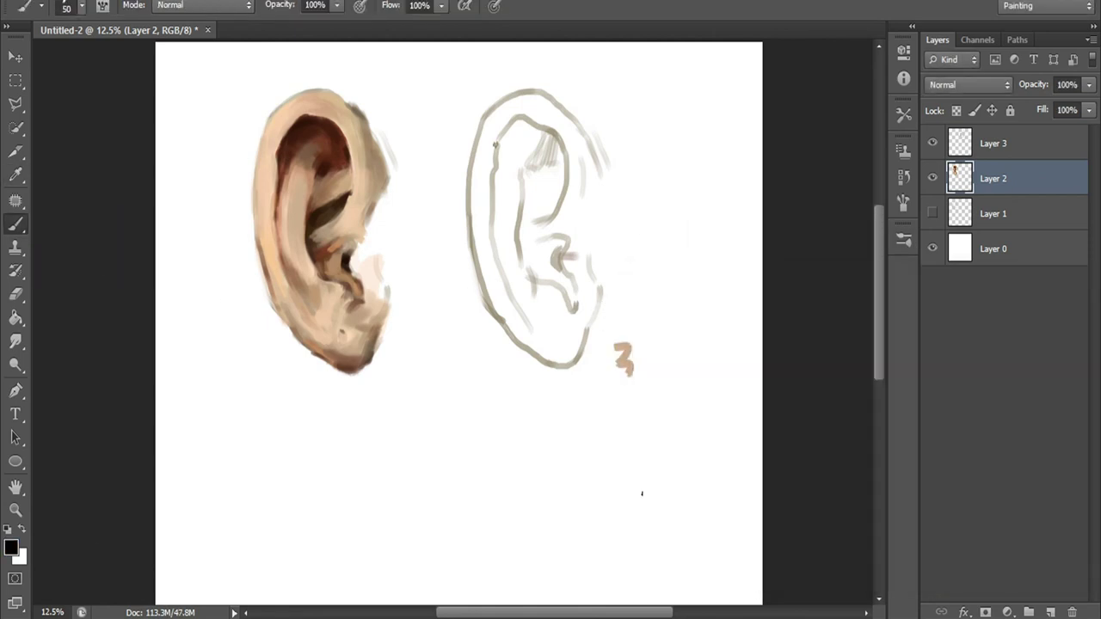
key("ctrl+z")
- Paint black shadows into the right ear's top, upper hollow, inner rim, ridges and lobe
mouse_move(514, 121)
left_mouse_down()
mouse_move(538, 127)
mouse_move(493, 178)
left_mouse_up()
left_click_drag(524, 247, 543, 245)
mouse_move(556, 238)
left_mouse_down()
mouse_move(578, 301)
mouse_move(554, 277)
left_mouse_up()
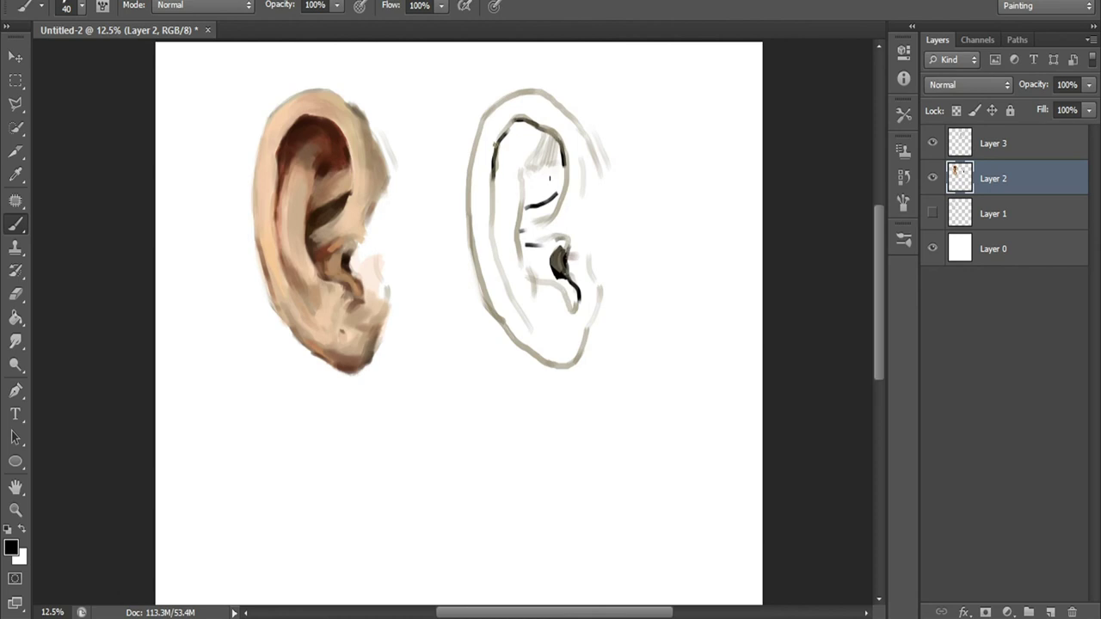
mouse_move(499, 125)
left_mouse_down()
mouse_move(559, 176)
mouse_move(555, 147)
mouse_move(560, 189)
left_mouse_up()
mouse_move(495, 172)
left_mouse_down()
mouse_move(490, 212)
mouse_move(571, 306)
left_mouse_up()
left_click_drag(542, 357, 572, 356)
- Paint dark grey strokes at the right ear's upper right
left_click(11, 548)
left_click(651, 501)
key("Return")
left_click_drag(574, 122, 591, 177)
left_click_drag(594, 139, 580, 205)
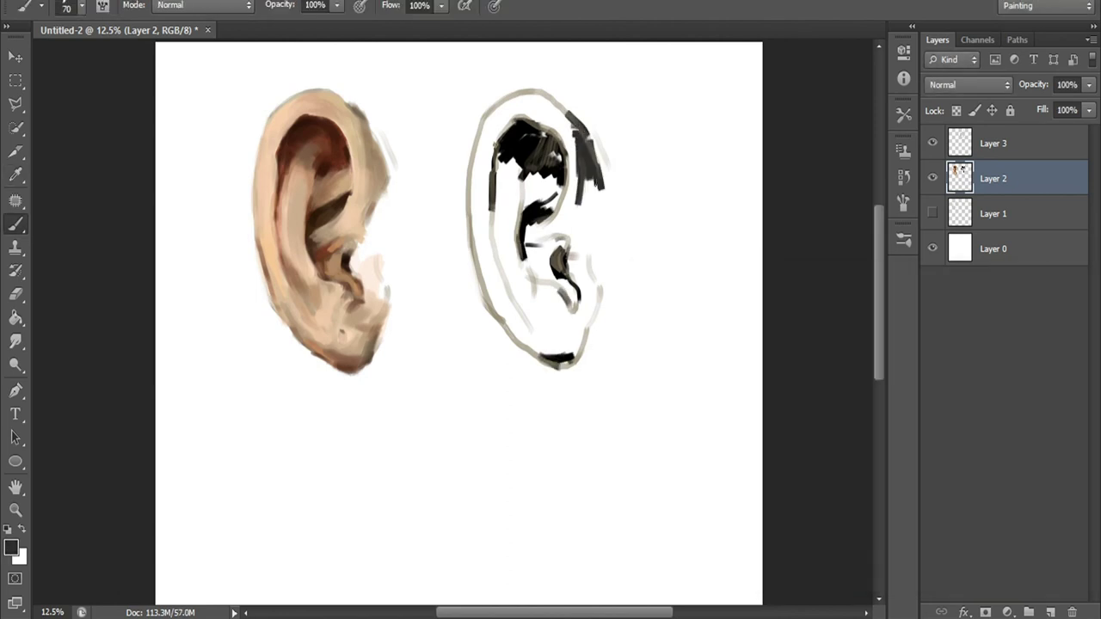
- Soften the right ear's black shadow areas with mid grey and darken its lower-left outline
left_click(12, 548)
left_click(654, 480)
key("Return")
left_click_drag(538, 258, 565, 286)
left_click_drag(550, 198, 537, 217)
left_click_drag(528, 144, 518, 172)
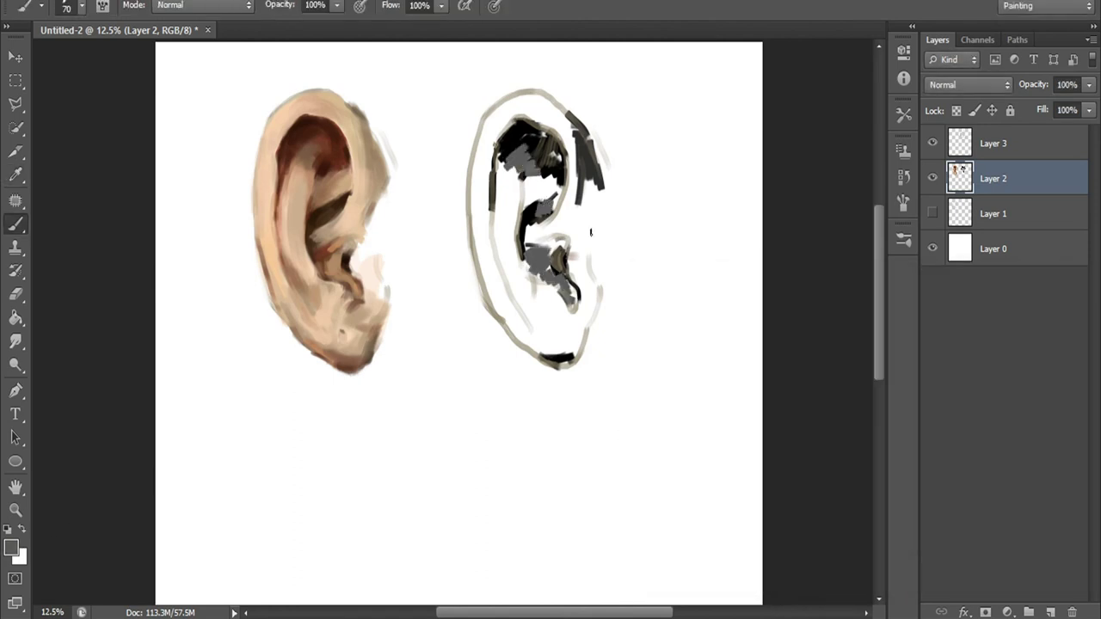
left_click_drag(531, 237, 537, 226)
left_click_drag(516, 332, 547, 355)
key("ctrl+minus")
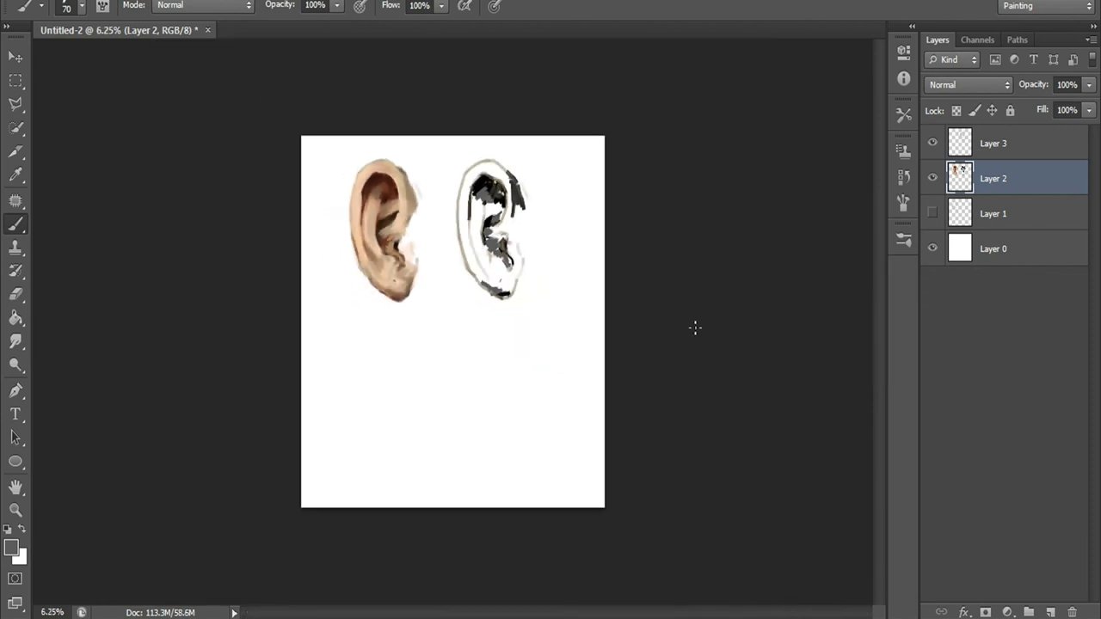
- Choose the 50 px brush preset, testing it with an undone stroke
left_click(903, 239)
left_click_drag(878, 340, 878, 323)
left_click(783, 336)
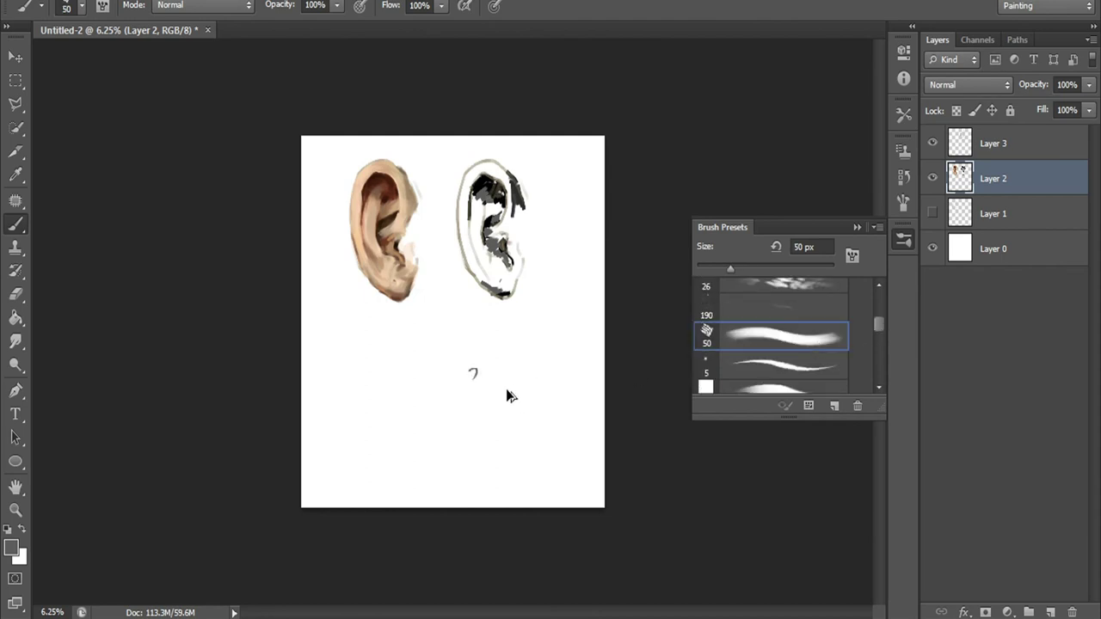
key("ctrl+plus")
key("ctrl+plus")
key("ctrl+plus")
left_click_drag(352, 342, 343, 364)
key("ctrl+z")
key("ctrl+minus")
key("ctrl+minus")
- Sample skin tones from the left ear and dab the first swatches in the top-left corner
left_click(9, 551)
left_click(309, 256)
key("Return")
left_click(11, 548)
left_click(300, 270)
key("Return")
left_click(147, 113)
left_click(12, 548)
left_click(153, 87)
key("Return")
left_click(12, 548)
key("Return")
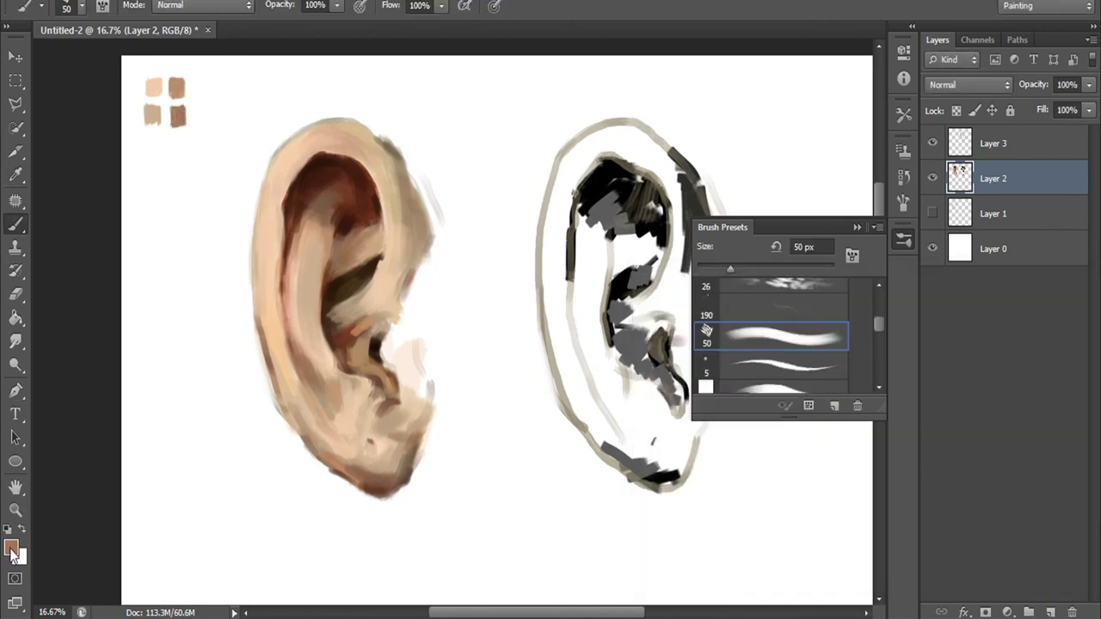
- Add a dark red-brown swatch beside the others and pick the tan swatch colour
left_click(11, 548)
left_click(799, 493)
key("Return")
left_click_drag(173, 135, 174, 153)
left_click(11, 548)
left_click(176, 116)
key("Return")
key("ctrl+z")
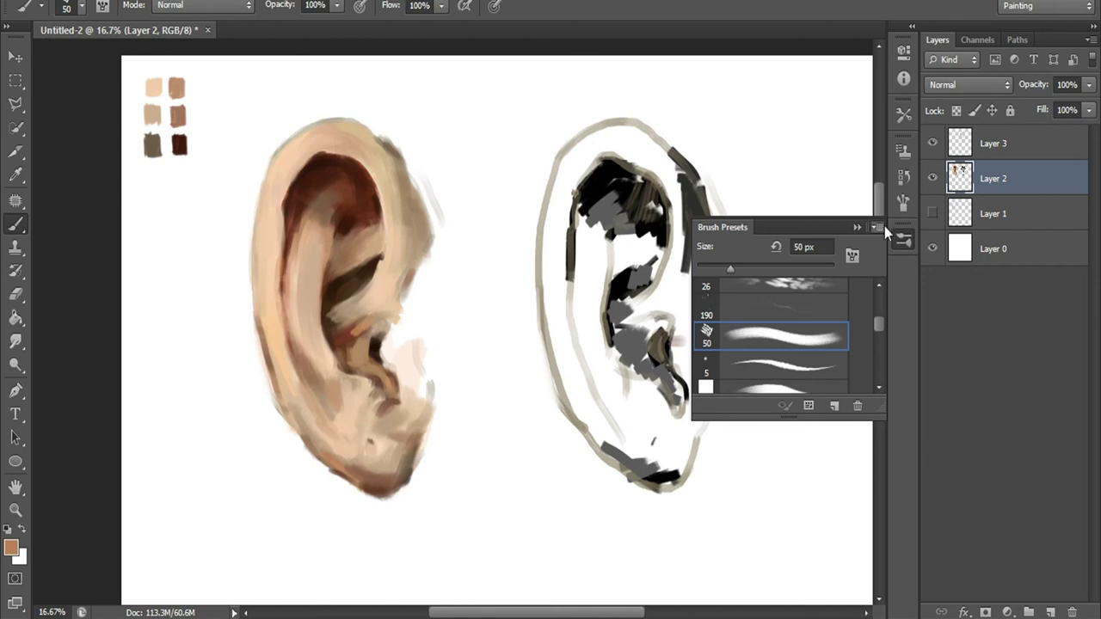
- Hide the brush presets and set black as the painting colour
left_click(904, 240)
left_click(11, 548)
left_click(654, 540)
key("Return")
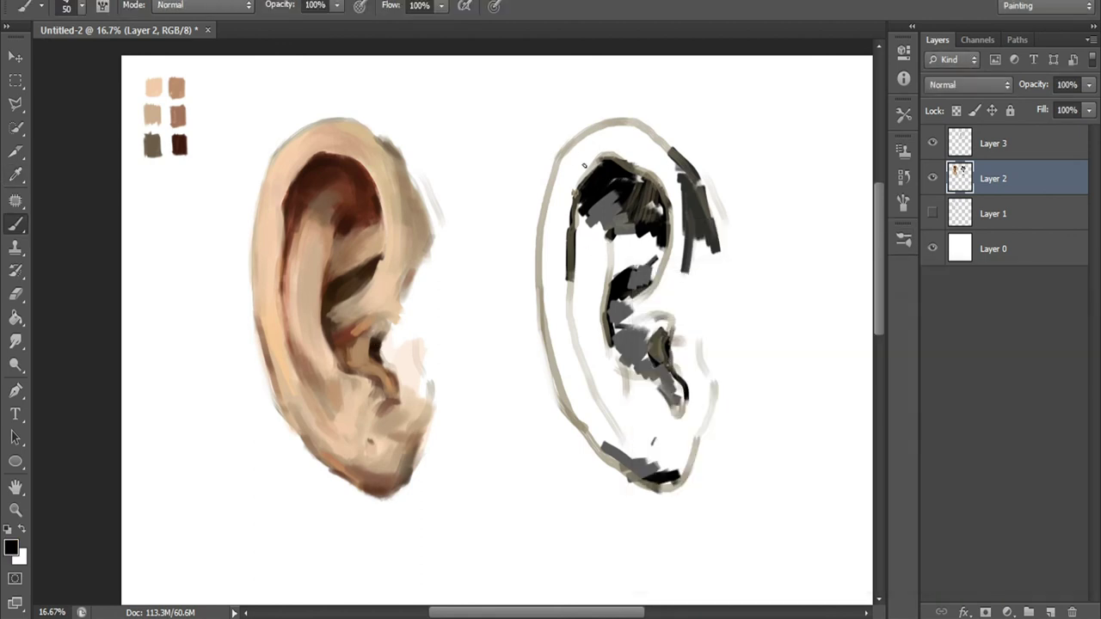
- On Layer 2, add black strokes along the right ear's inner contours, antihelix and earlobe edge
mouse_move(573, 275)
left_mouse_down()
mouse_move(571, 337)
mouse_move(590, 380)
left_mouse_up()
left_click_drag(624, 273, 660, 304)
left_click_drag(638, 325, 672, 320)
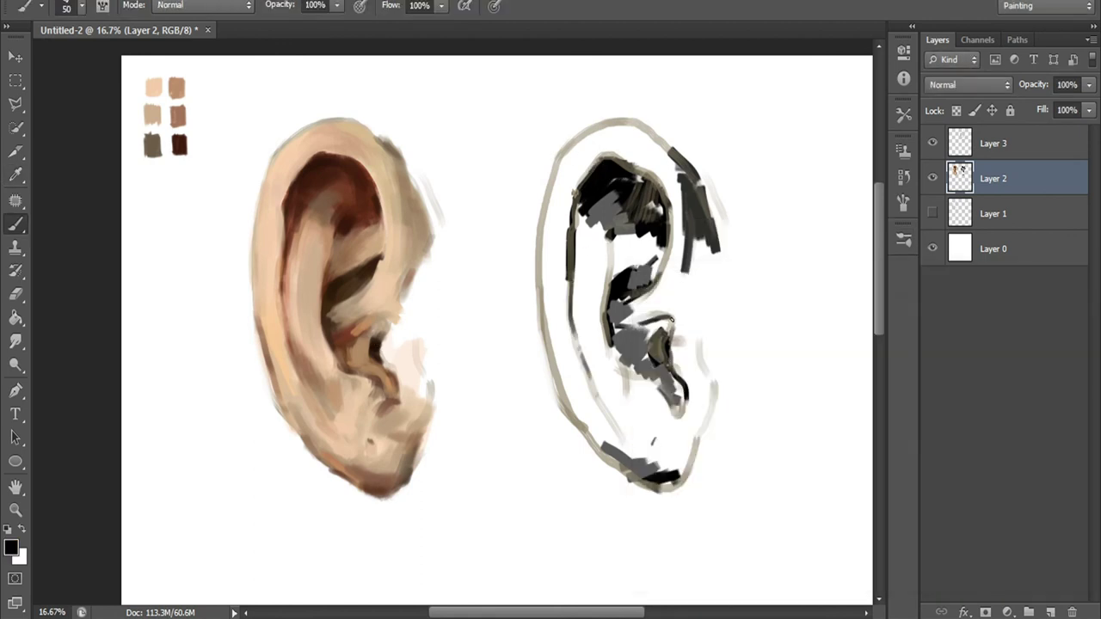
left_click_drag(705, 369, 694, 450)
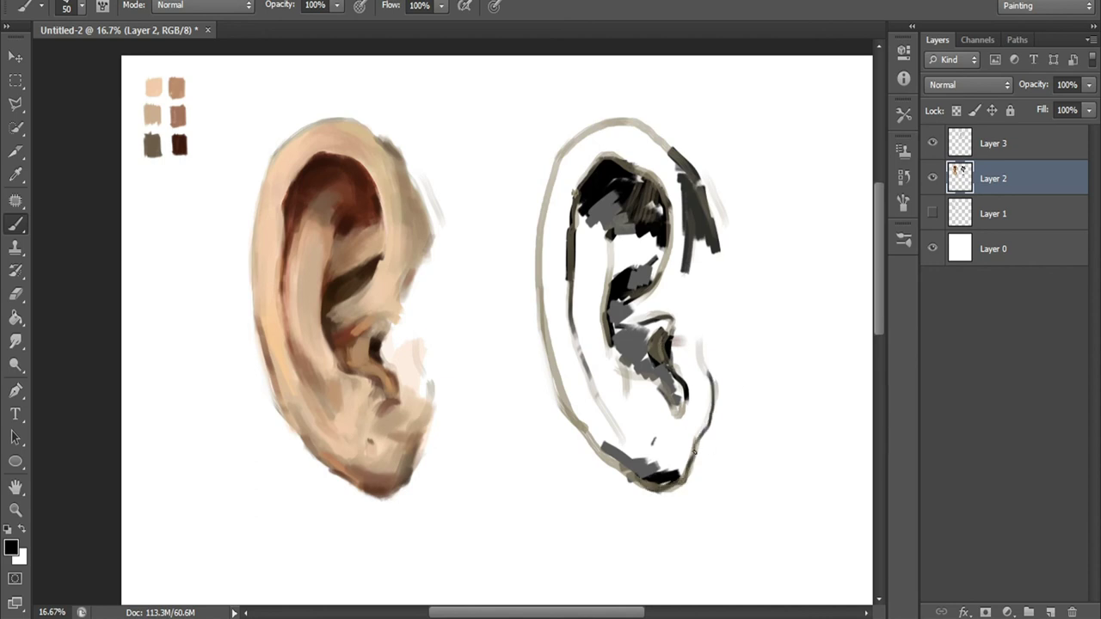
- On Layer 3, add dark lines along the helix rim, ear middle and upper concha
left_click(991, 146)
left_click_drag(650, 133, 547, 196)
left_click_drag(656, 336, 663, 368)
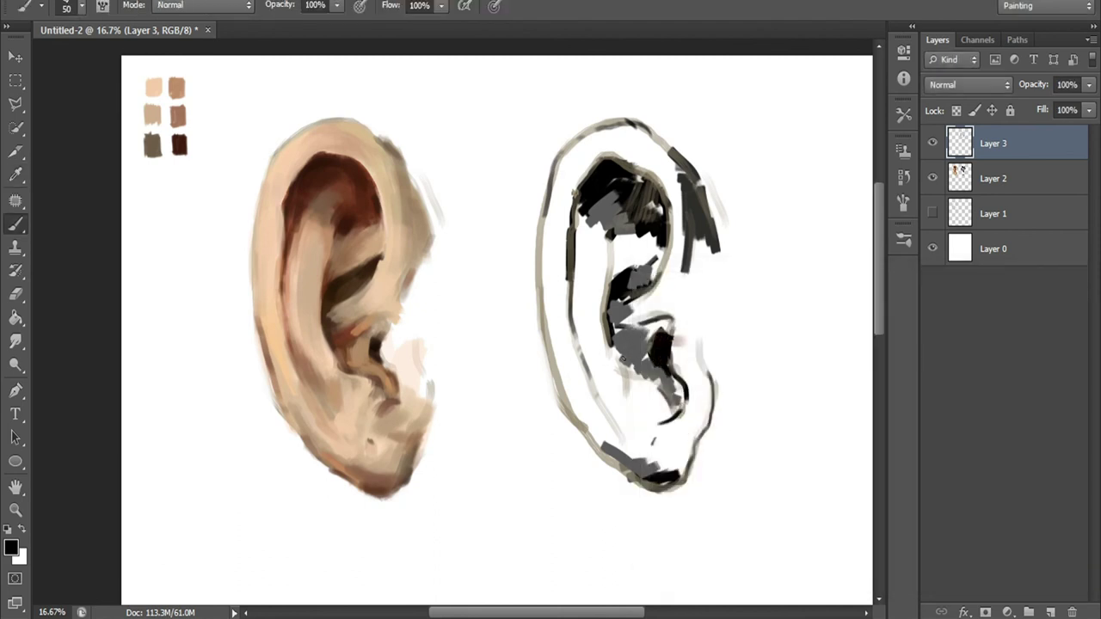
left_click_drag(615, 284, 670, 248)
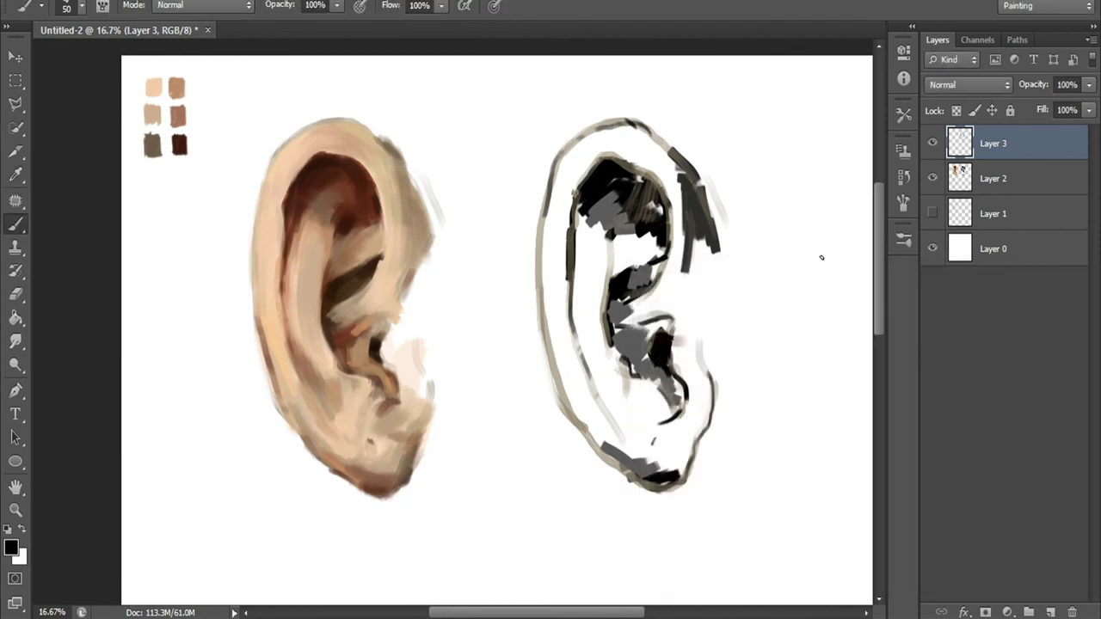